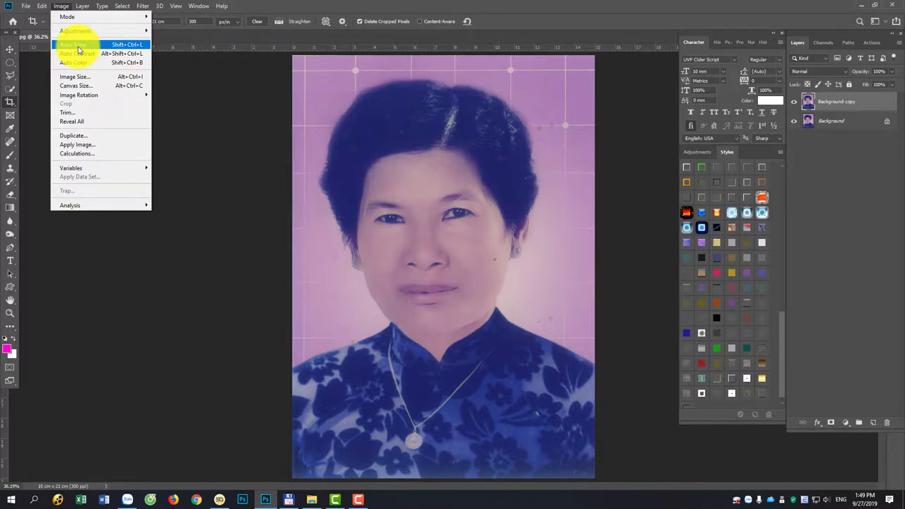
Apply Auto Tone to correct the faded portrait's tones
left_click(78, 45)
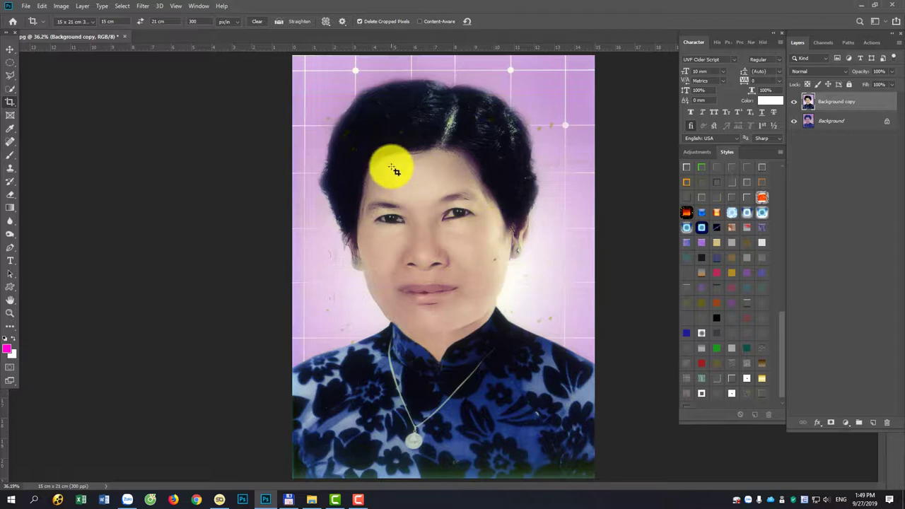
left_click(793, 102)
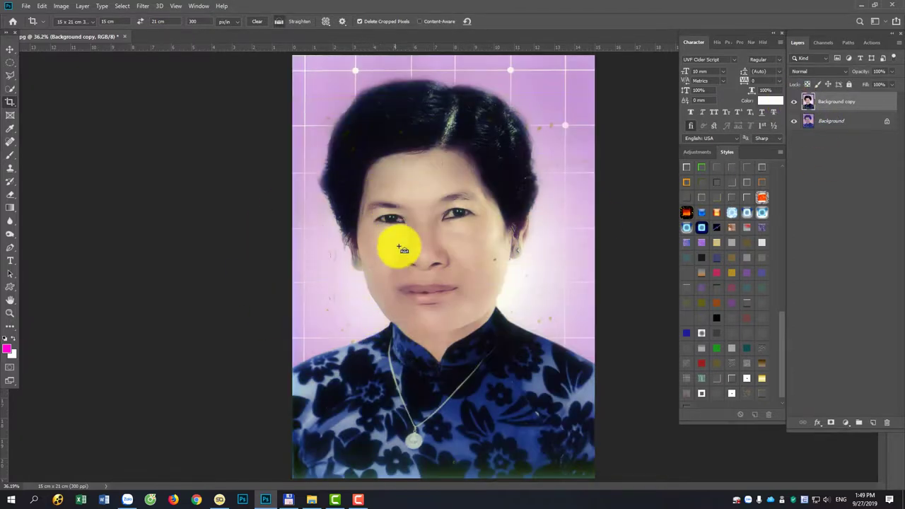
scroll(439, 201, "up", 2)
scroll(439, 202, "up", 1)
Reposition the photo inside the crop frame and commit the slightly tighter crop
scroll(444, 142, "down", 1)
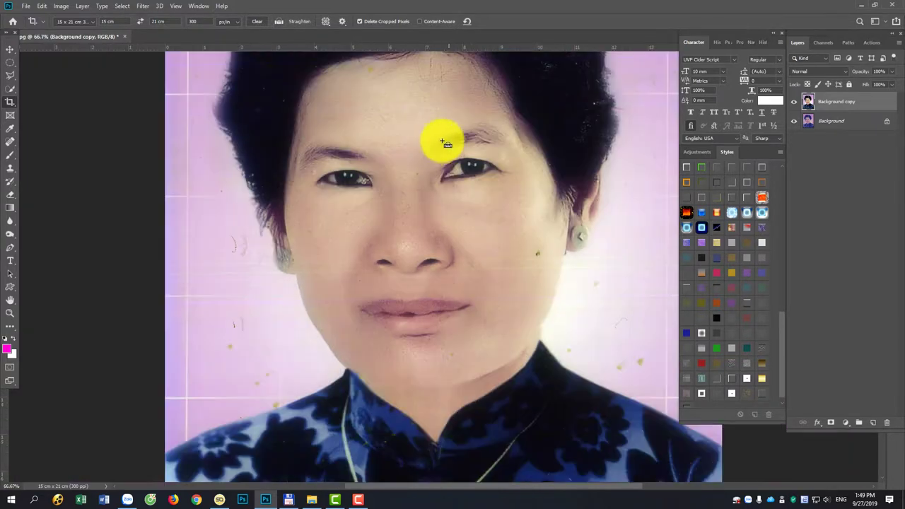
scroll(431, 146, "down", 1)
left_click_drag(390, 360, 379, 355)
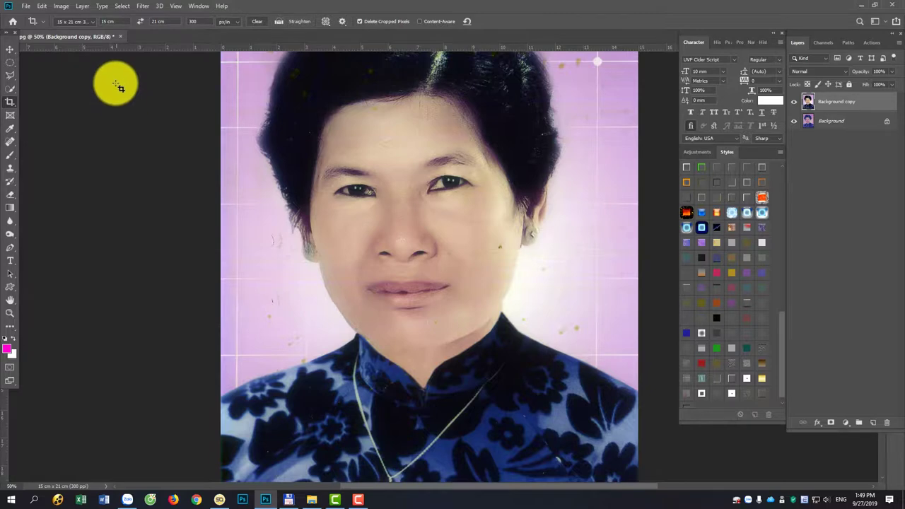
key("Return")
key("w")
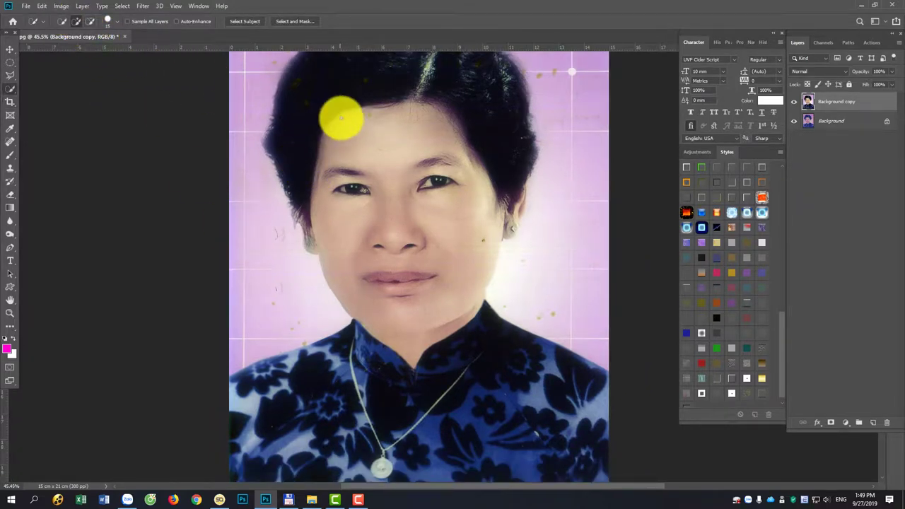
Quick-select the face and neck, extending the selection over the left cheek
mouse_move(341, 119)
left_mouse_down()
mouse_move(398, 200)
mouse_move(420, 284)
mouse_move(519, 204)
mouse_move(313, 221)
left_mouse_up()
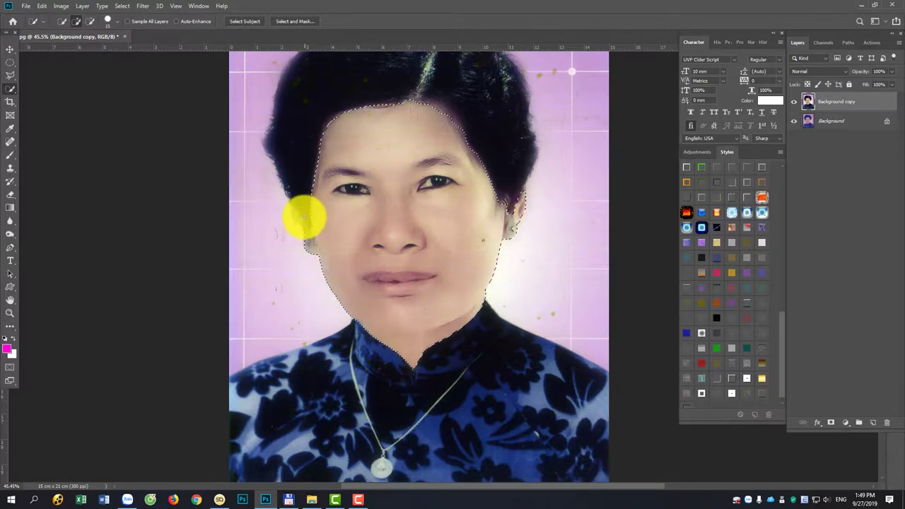
left_click(306, 226)
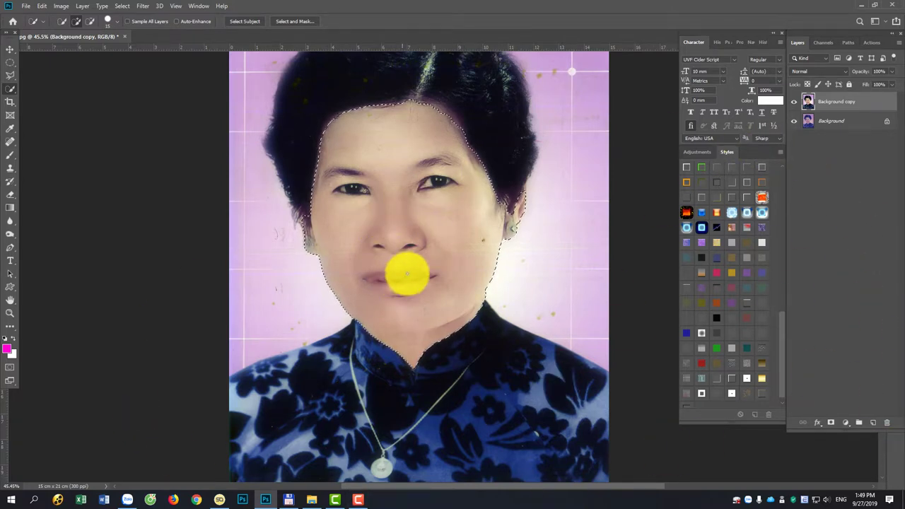
key("m")
Feather the face selection by 10 px and copy it onto a new Layer 1
right_click(427, 248)
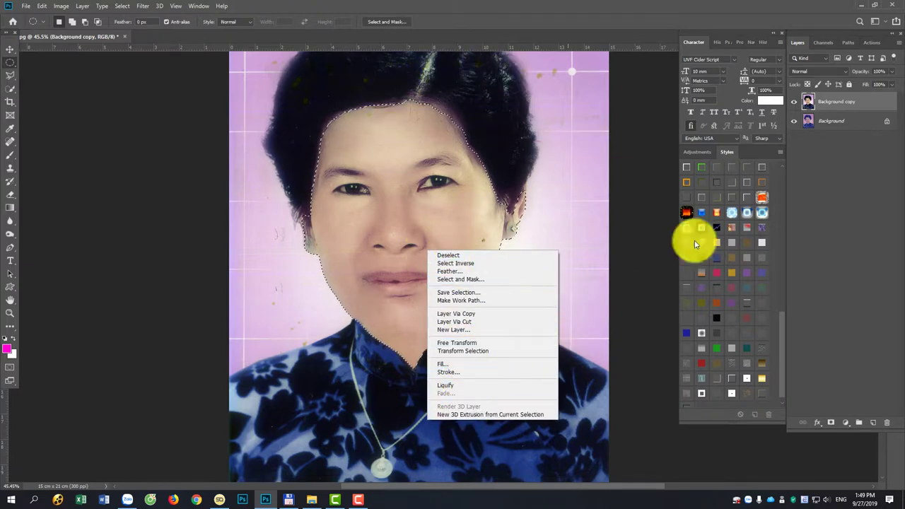
left_click(467, 275)
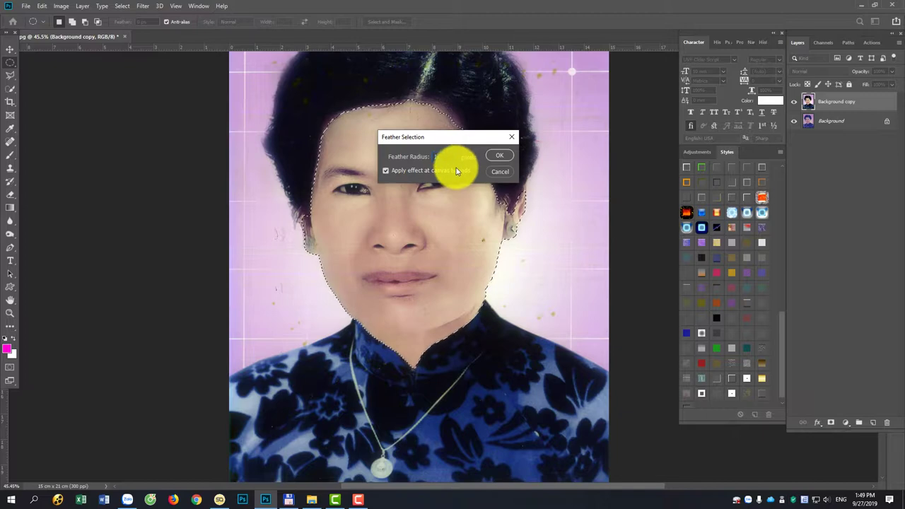
key("Return")
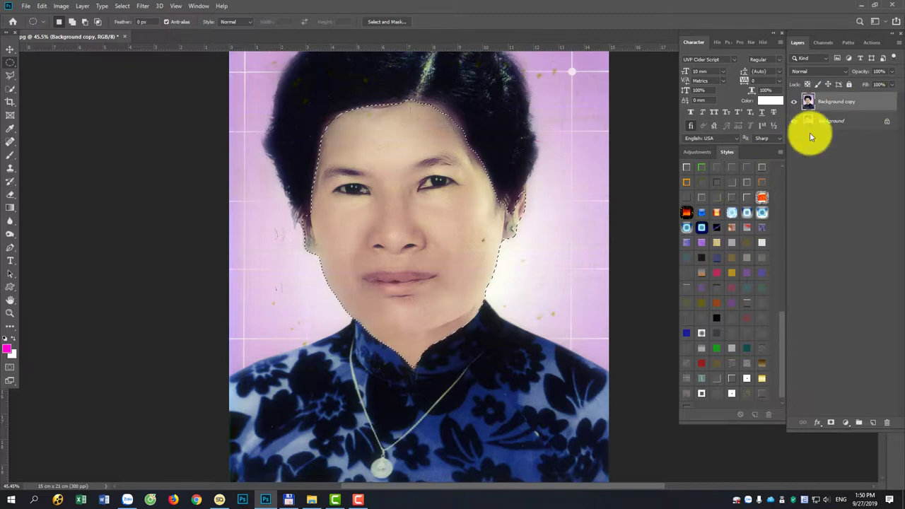
key("ctrl+j")
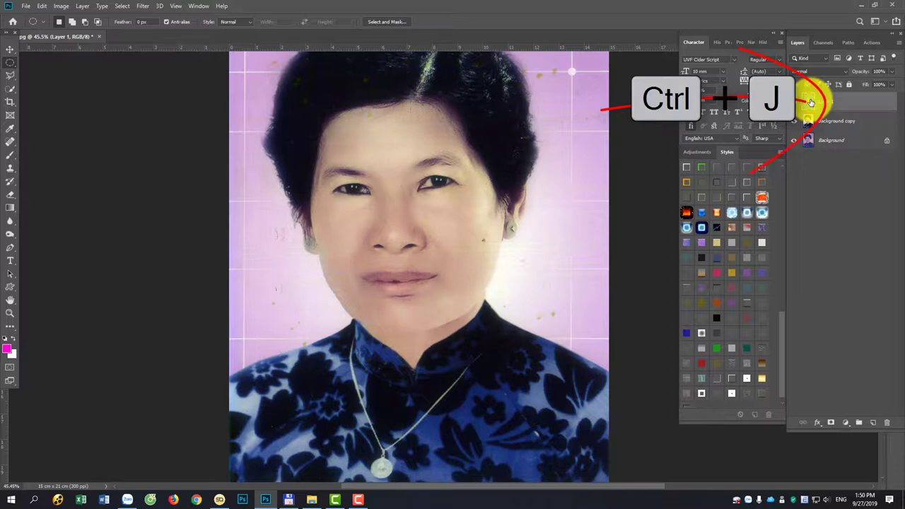
Apply Color Balance to Layer 1 with midtones at +27, -11, -51
left_click(823, 426)
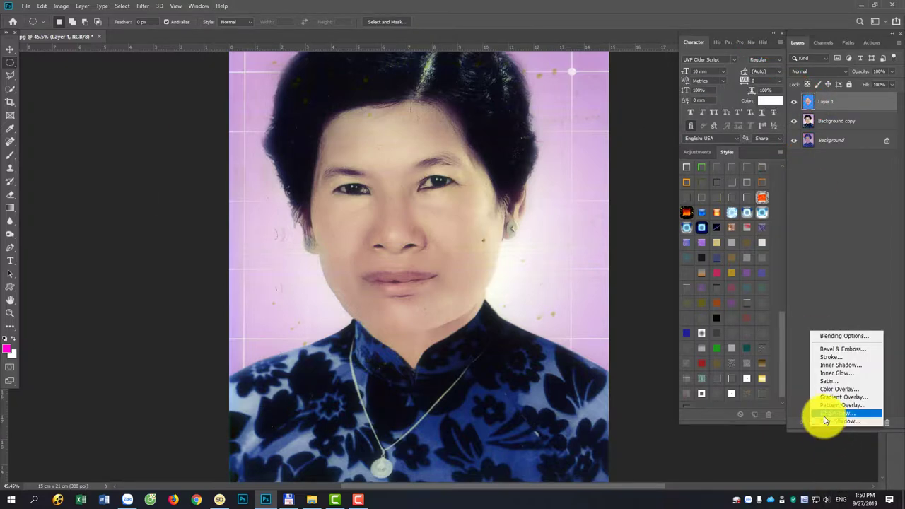
left_click(61, 5)
mouse_move(76, 30)
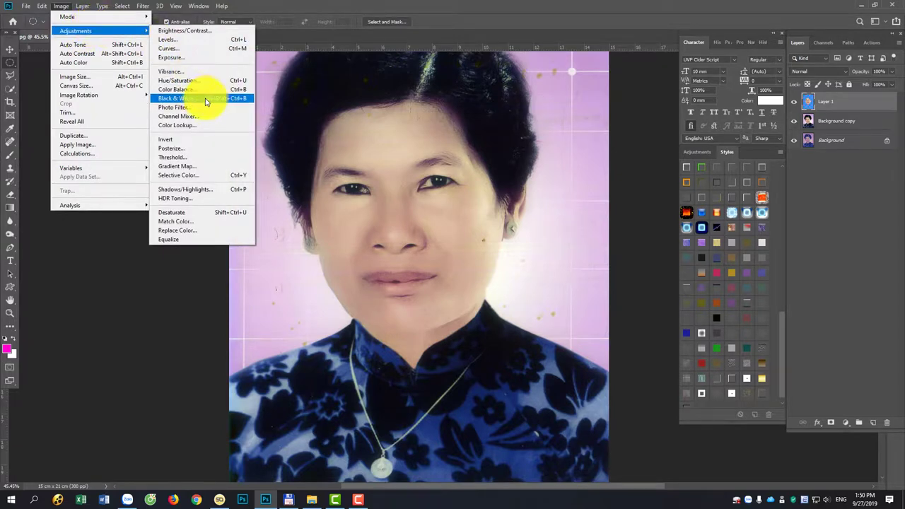
left_click(209, 94)
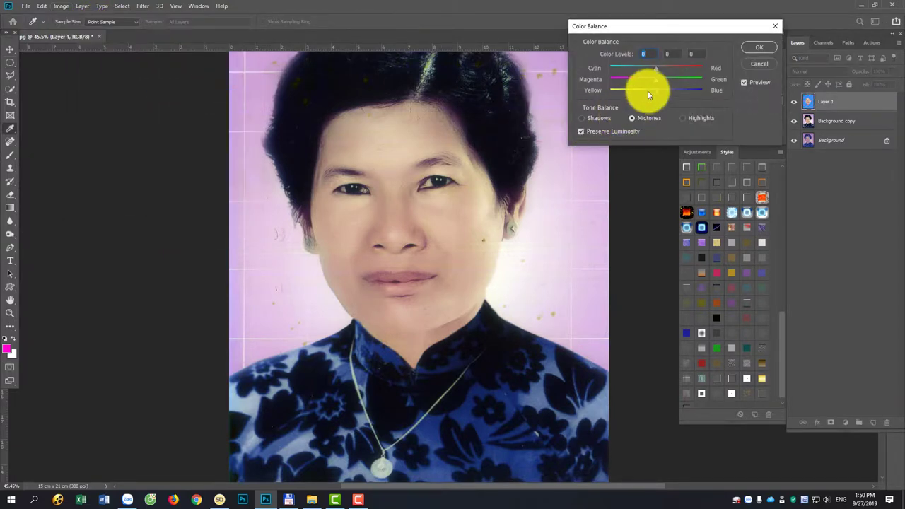
left_click_drag(648, 91, 632, 89)
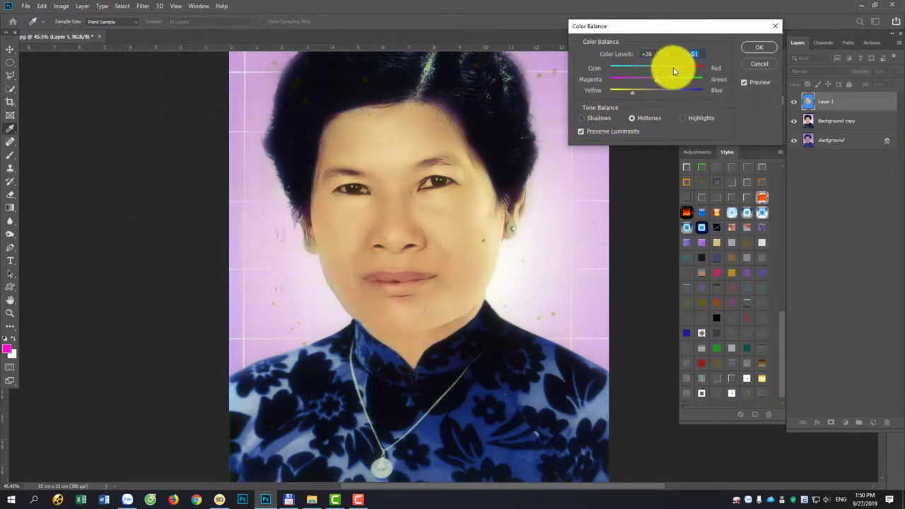
left_click_drag(675, 70, 656, 67)
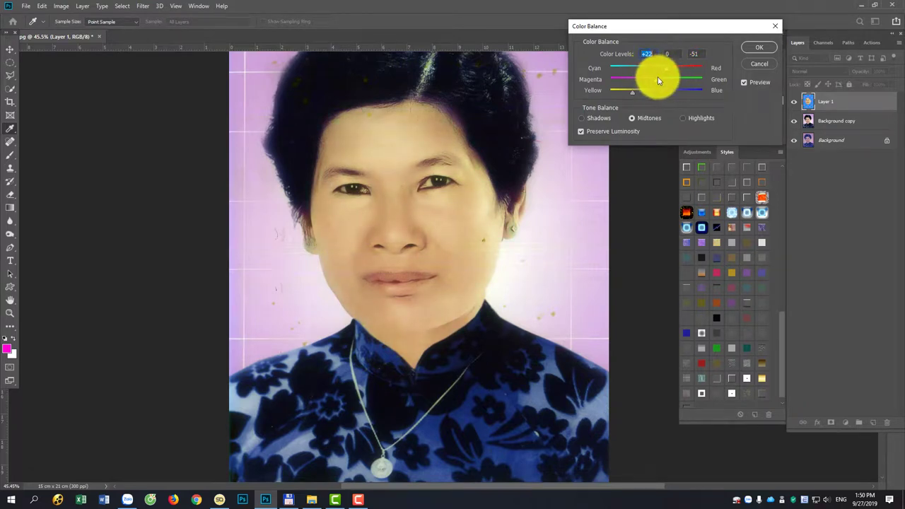
left_click(652, 82)
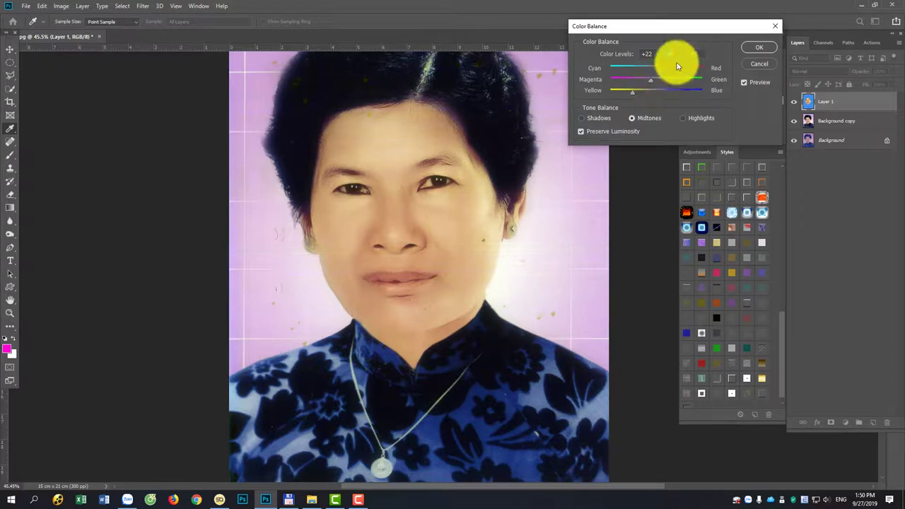
left_click_drag(670, 71, 669, 70)
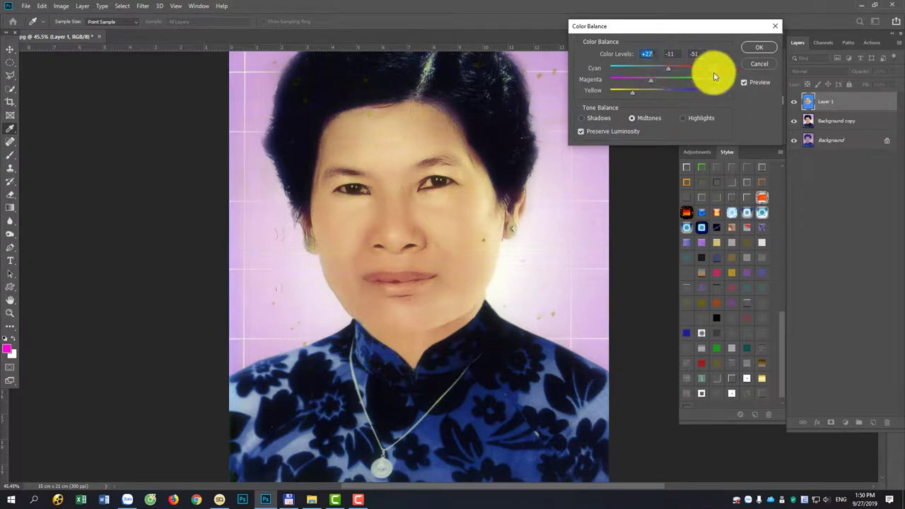
left_click(763, 50)
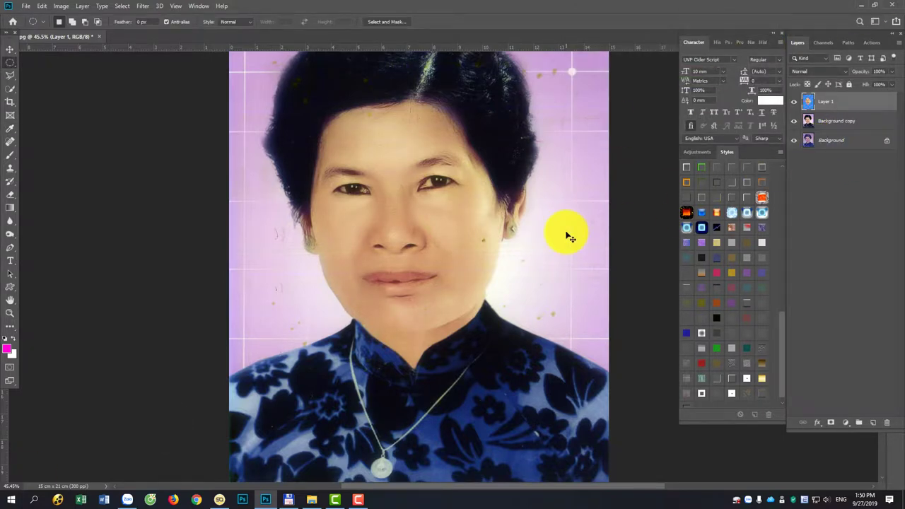
scroll(520, 138, "down", 1)
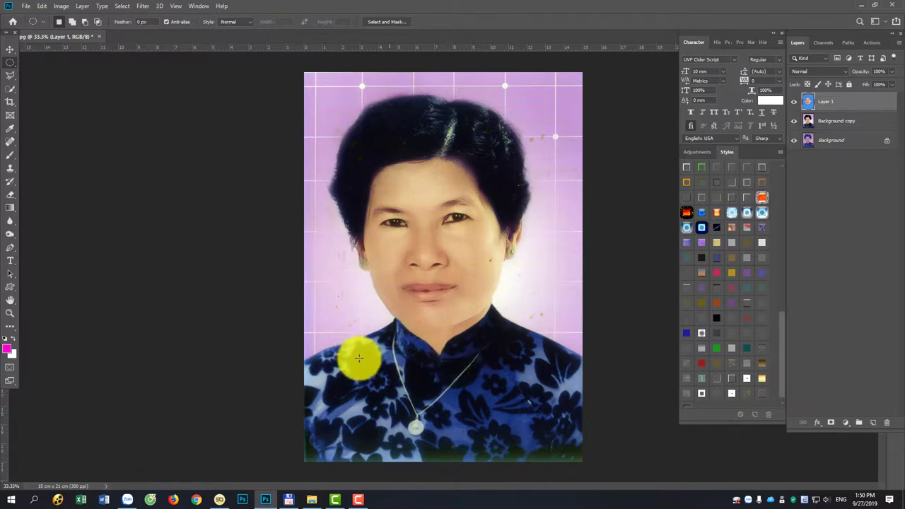
On Background copy, set Hue/Saturation Blues to Hue +87 and Lightness +6
left_click(822, 122)
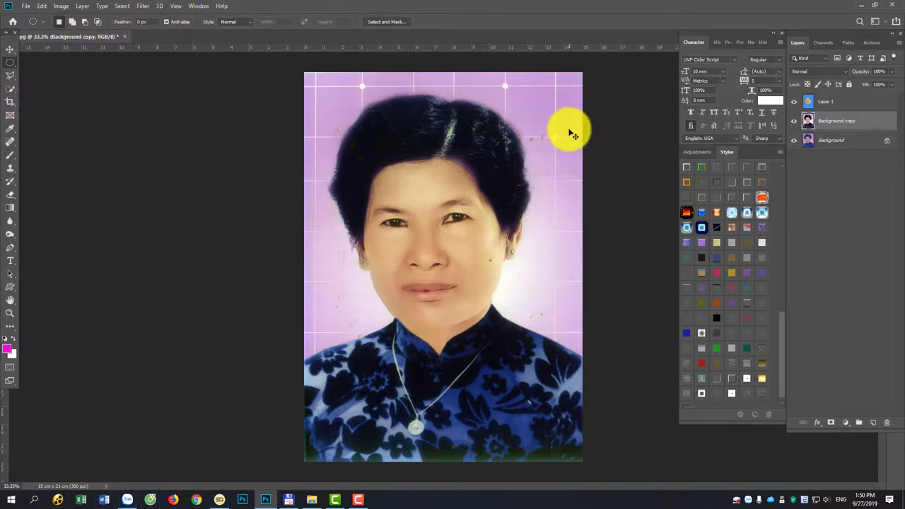
key("ctrl+u")
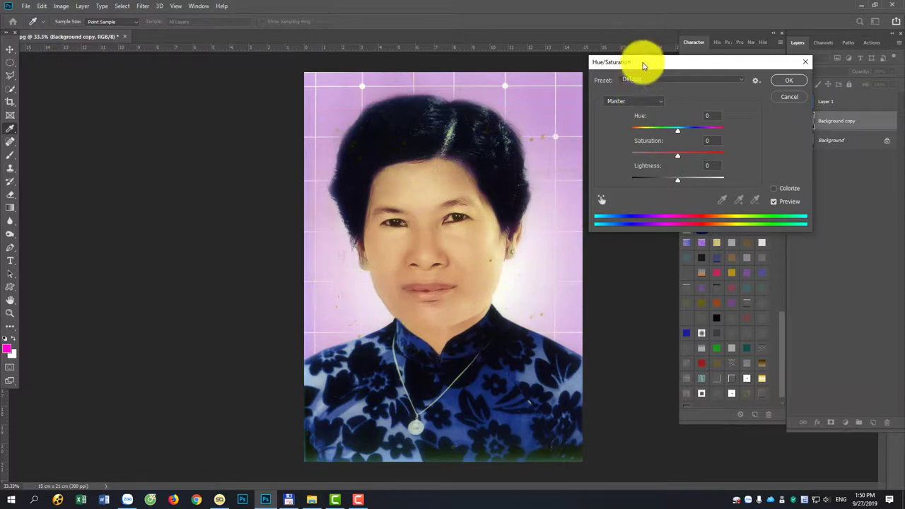
left_click_drag(642, 62, 572, 66)
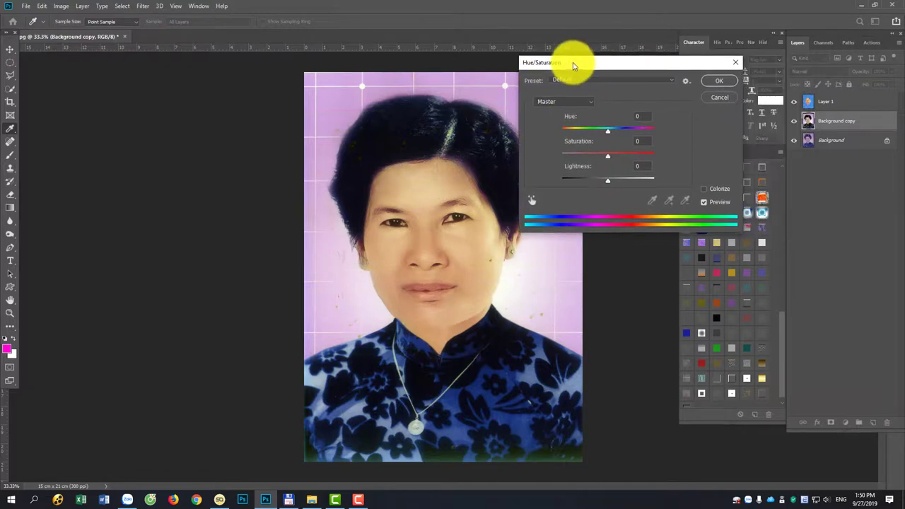
left_click(553, 101)
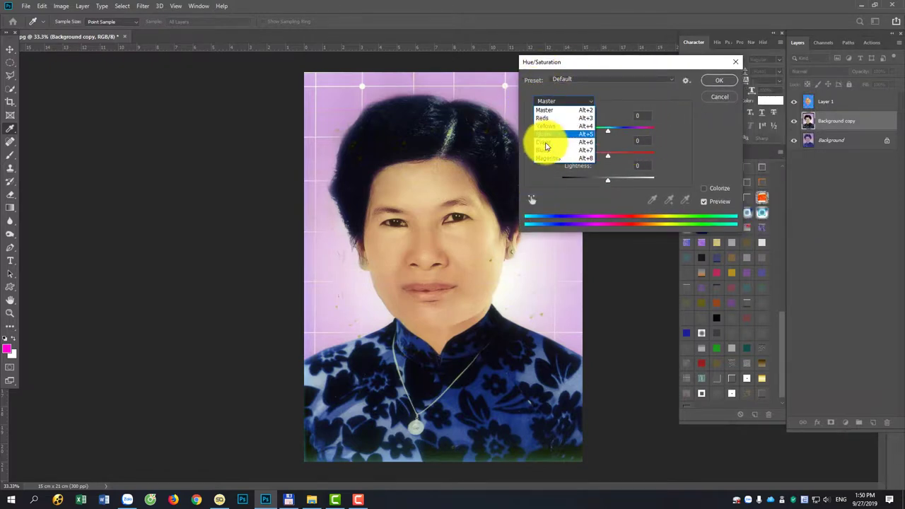
left_click(543, 145)
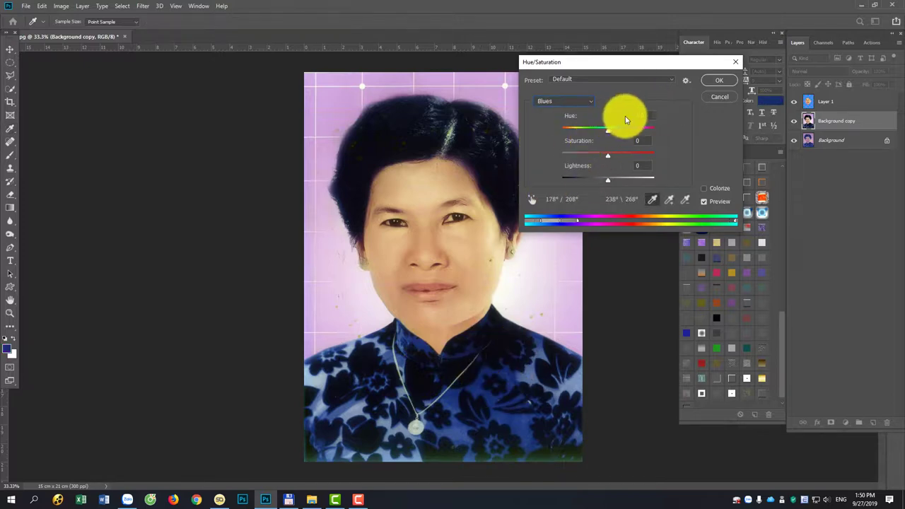
left_click_drag(608, 131, 643, 132)
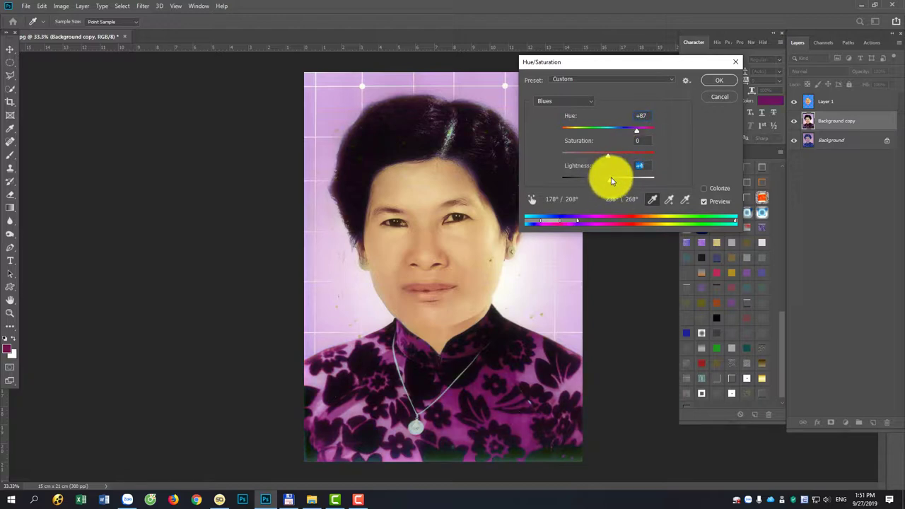
left_click_drag(612, 177, 613, 178)
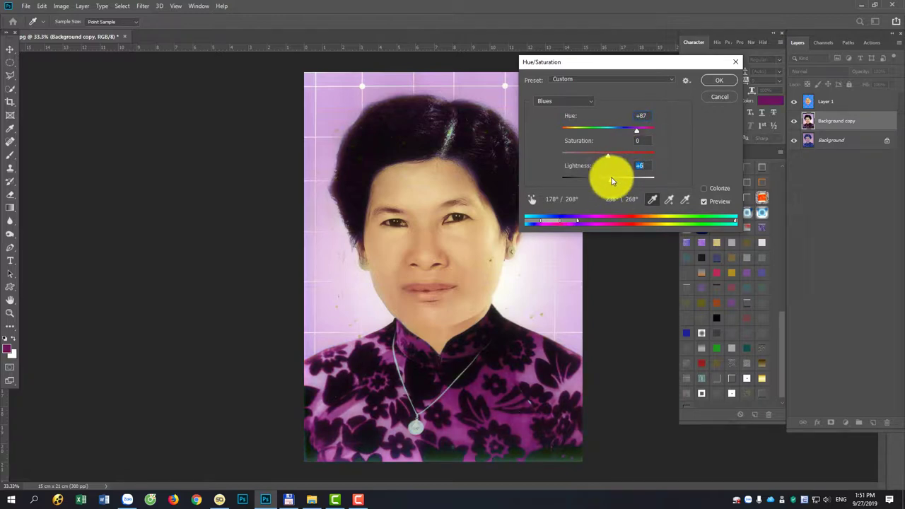
left_click(722, 81)
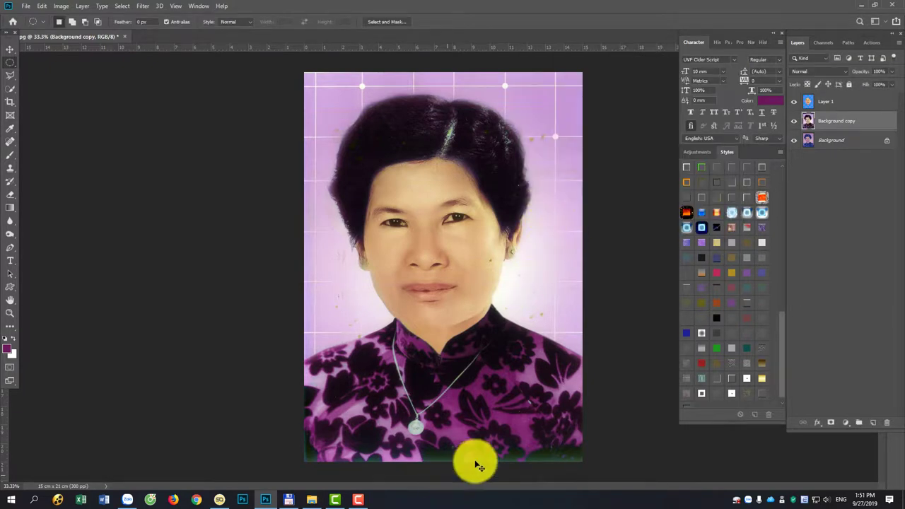
key("ctrl+plus")
key("ctrl+plus")
Apply Dust & Scratches at Radius 2, Threshold 1 to Background copy, then view the whole photo
scroll(506, 282, "down", 5)
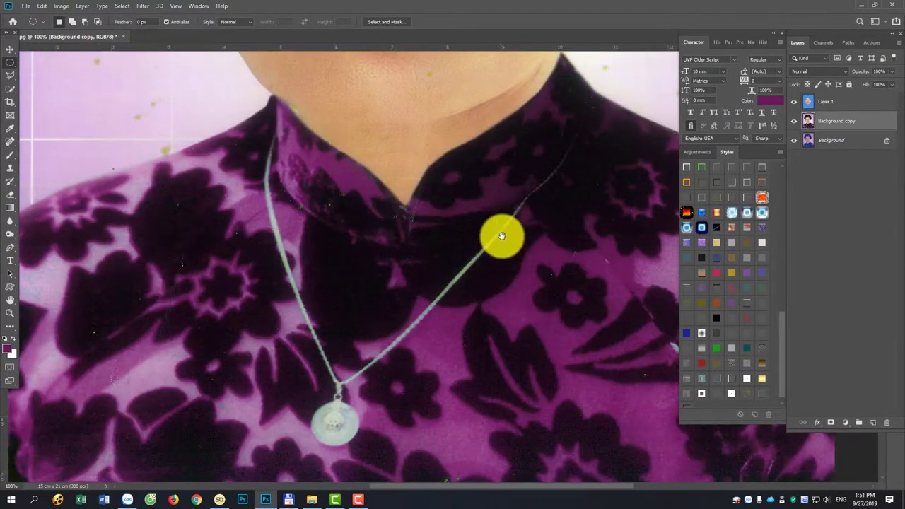
scroll(537, 332, "down", 1)
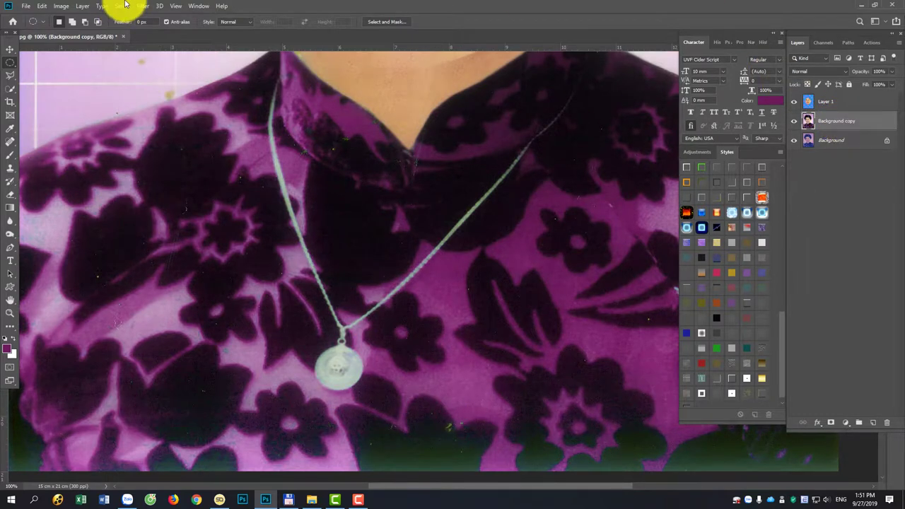
left_click(143, 6)
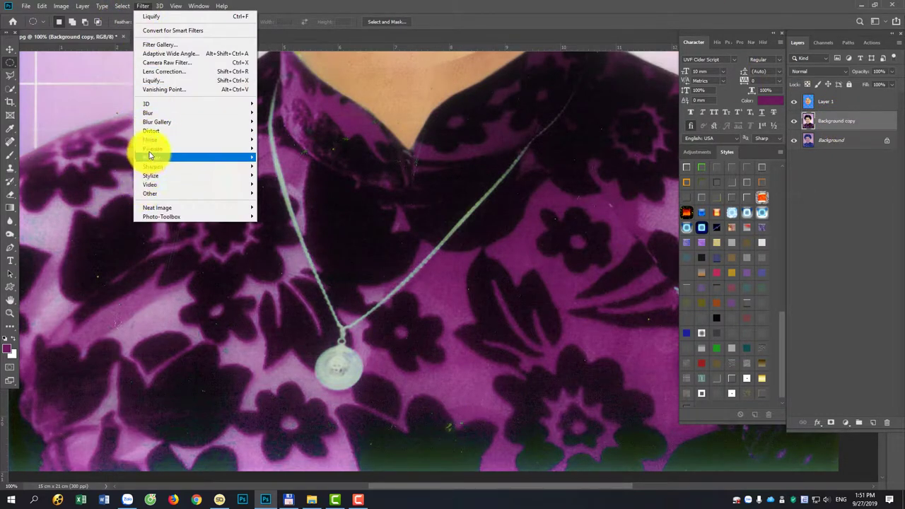
mouse_move(151, 139)
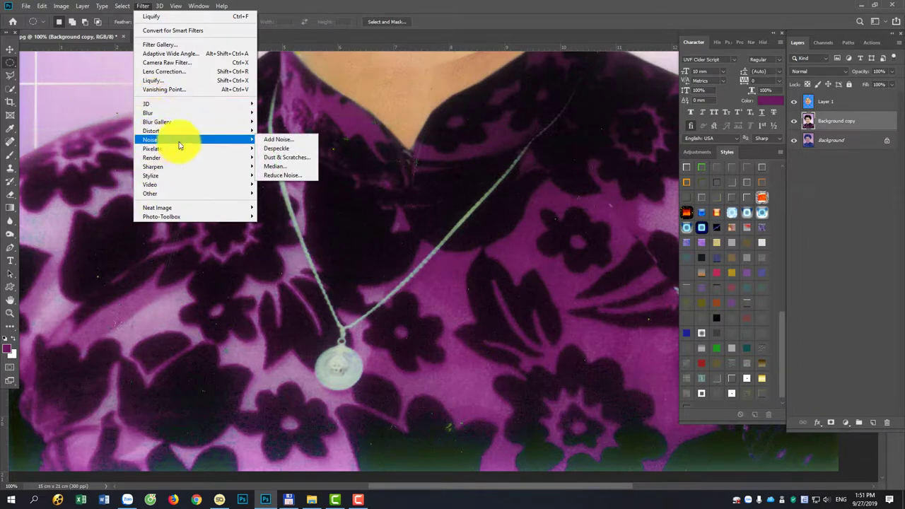
left_click(289, 157)
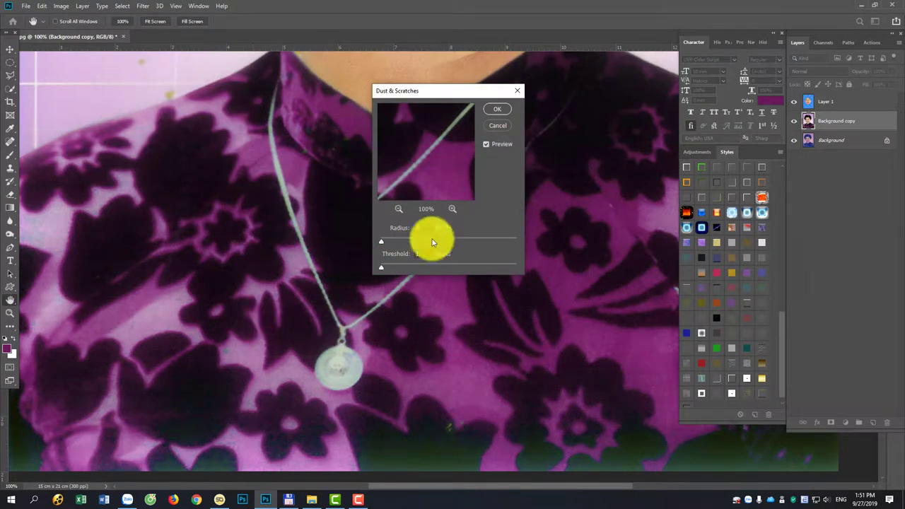
left_click(485, 144)
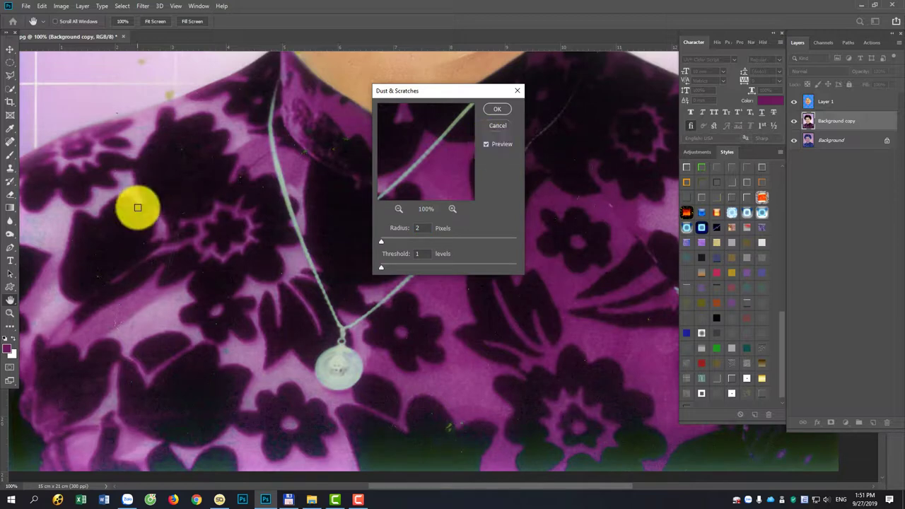
left_click(498, 111)
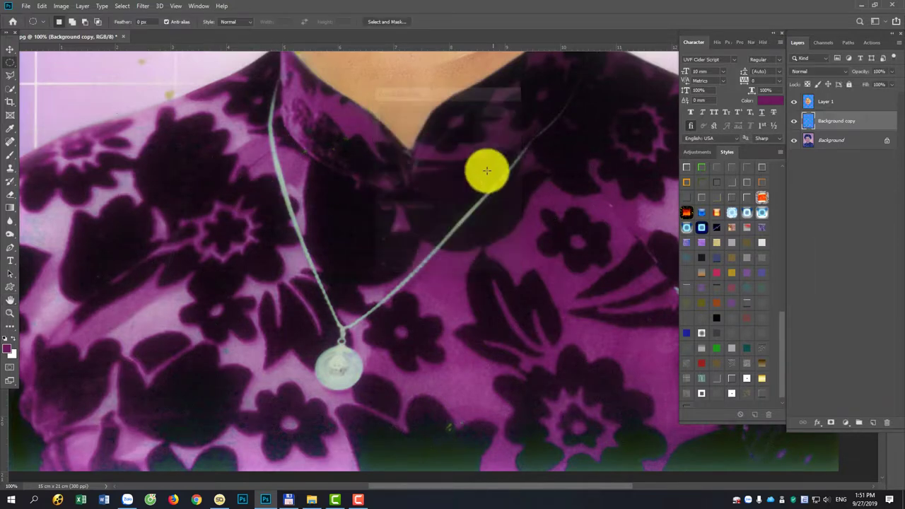
scroll(410, 168, "up", 5)
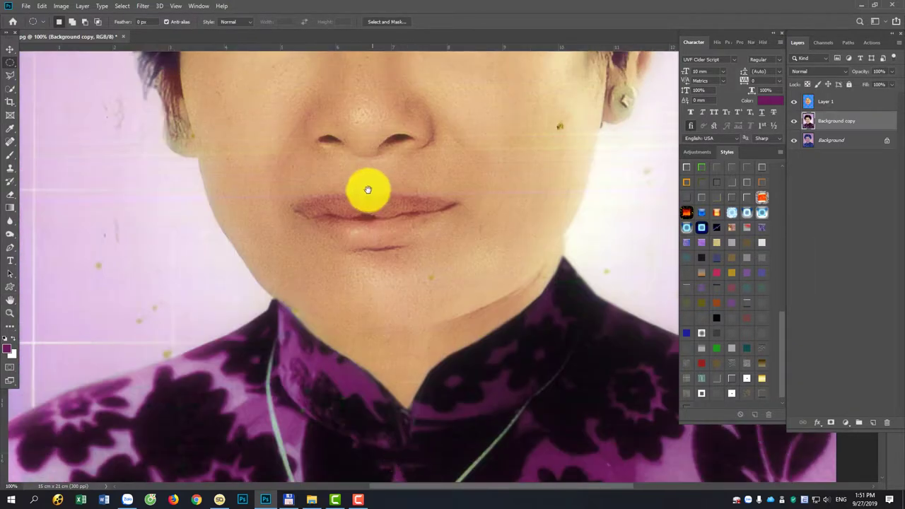
scroll(325, 303, "up", 4)
scroll(339, 238, "down", 1, "alt")
scroll(342, 244, "down", 1, "alt")
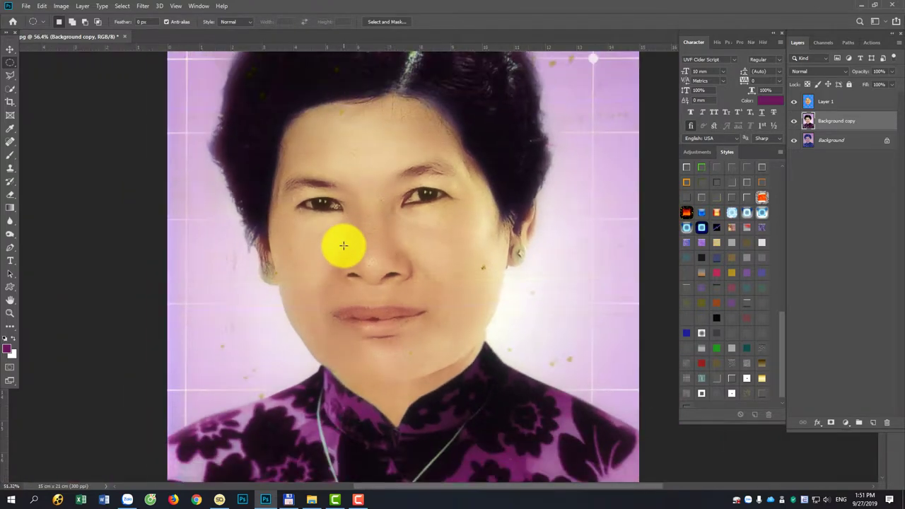
scroll(342, 245, "down", 1, "alt")
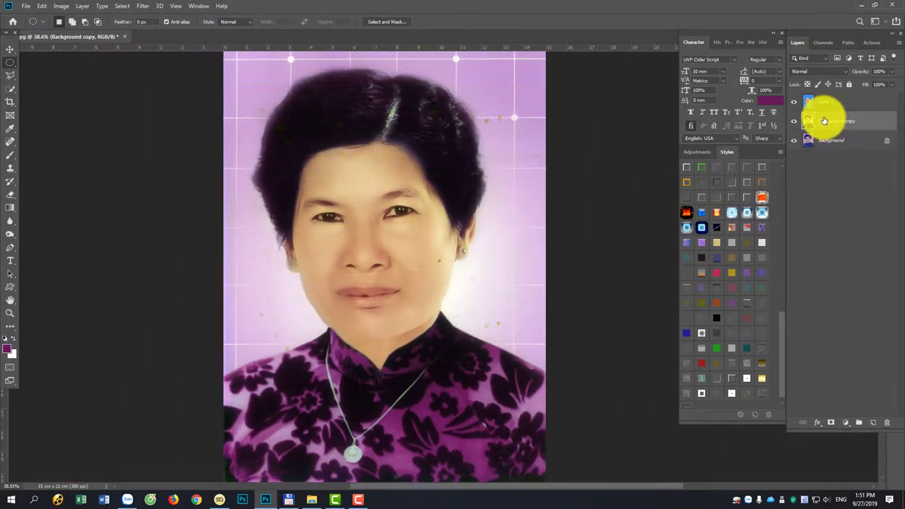
Select the woman with Select Subject and feather the selection by 5 px
left_click(123, 7)
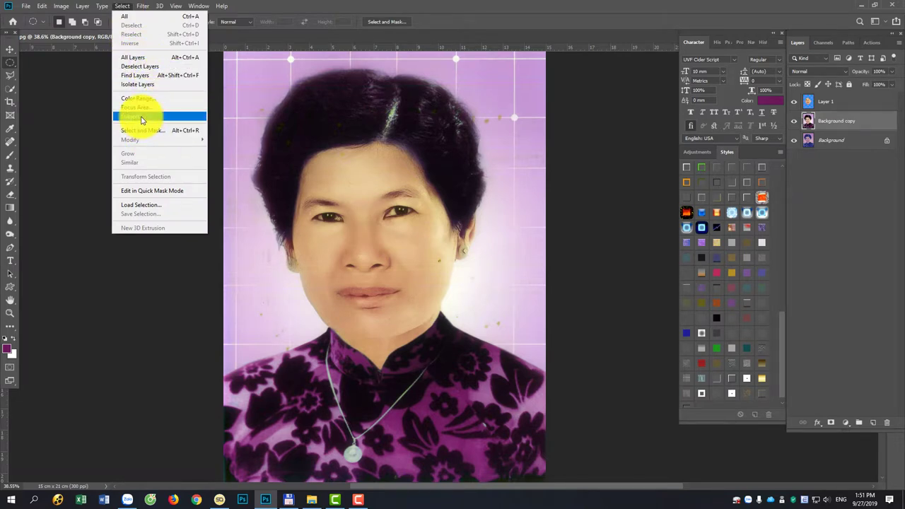
key("Escape")
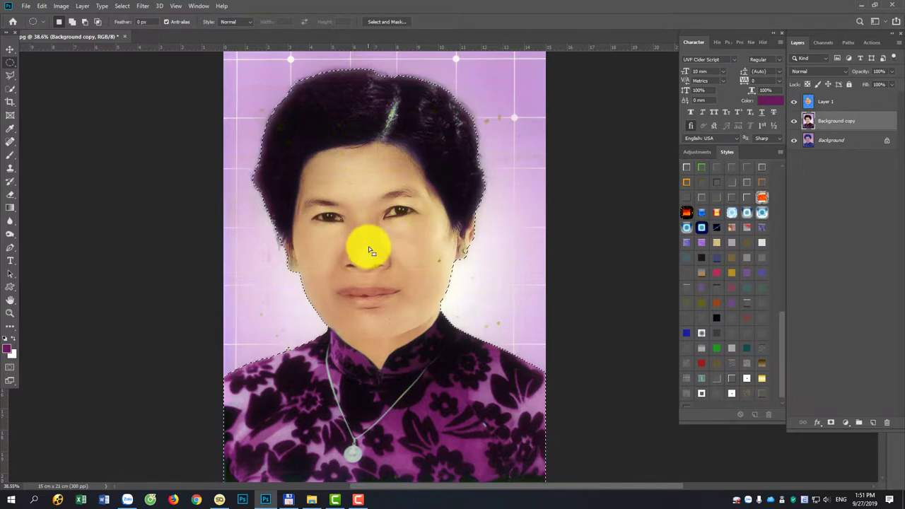
right_click(401, 373)
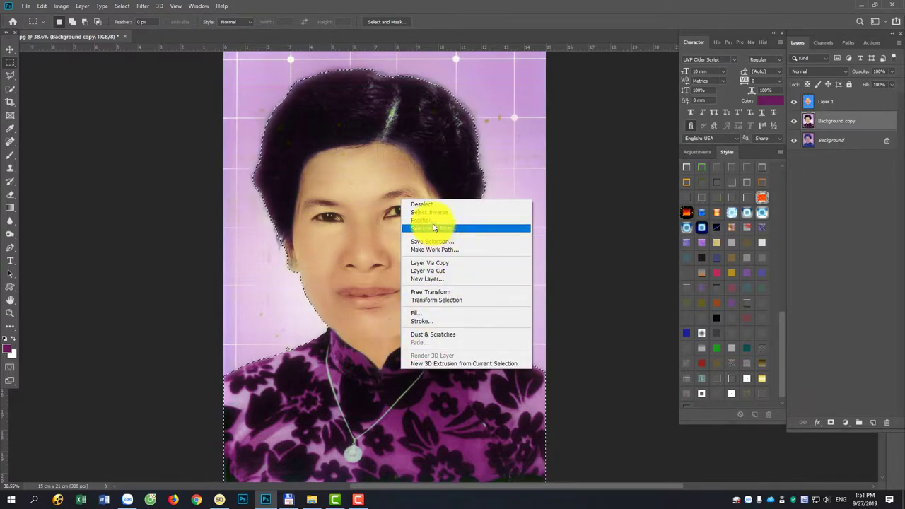
left_click(424, 219)
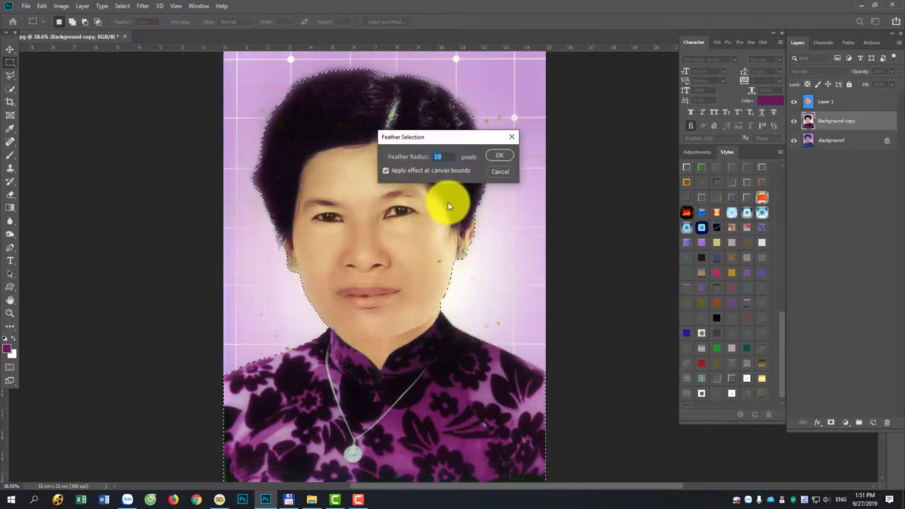
key("BackSpace")
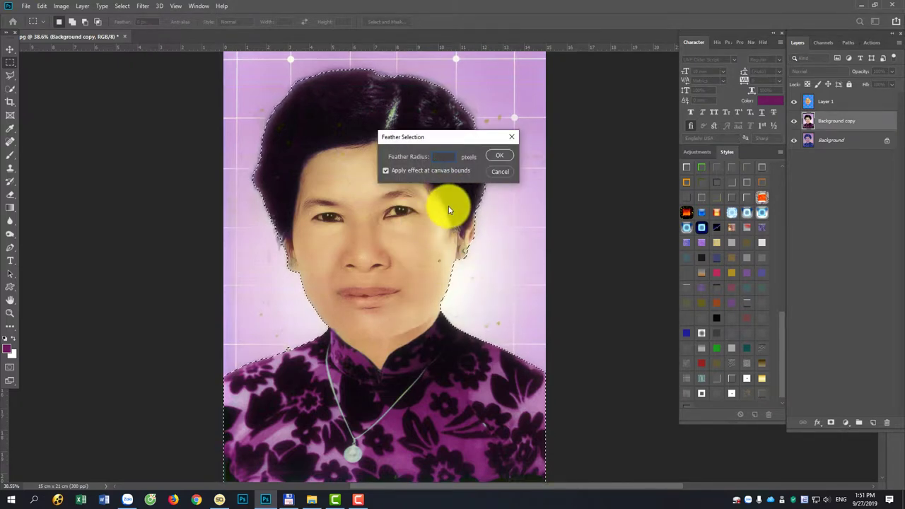
type("5")
key("Return")
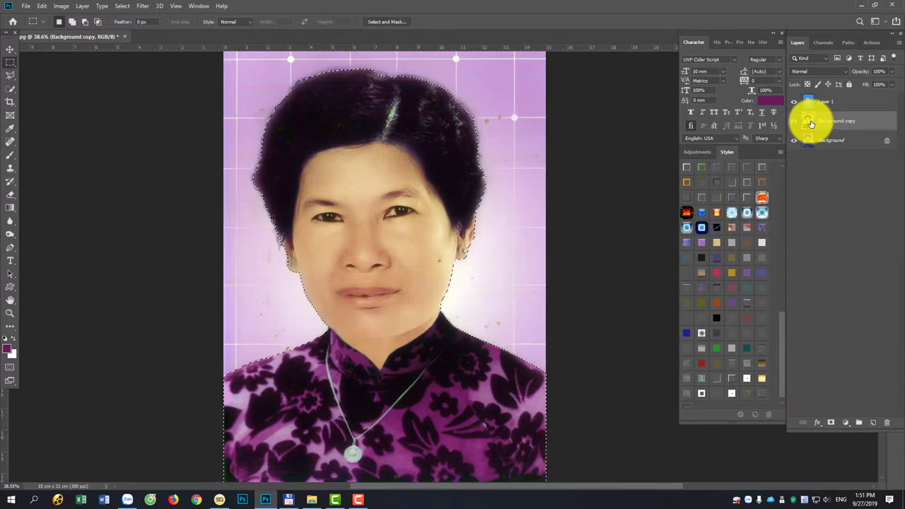
Copy the woman onto Layer 2 and add an empty Layer 3 beneath it
key("ctrl+j")
left_click(817, 141)
left_click(872, 422)
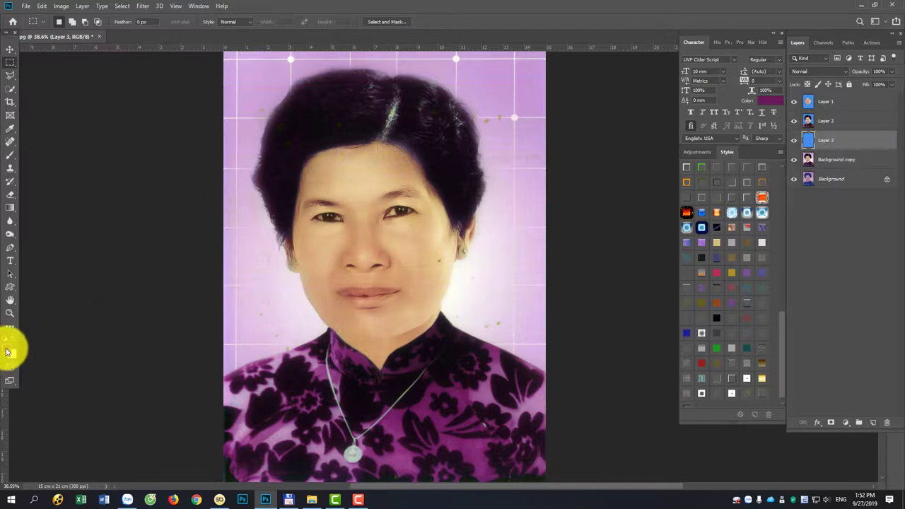
Set a bright sky-blue foreground and draw a top-to-bottom blue-to-white gradient on Layer 3
left_click(7, 349)
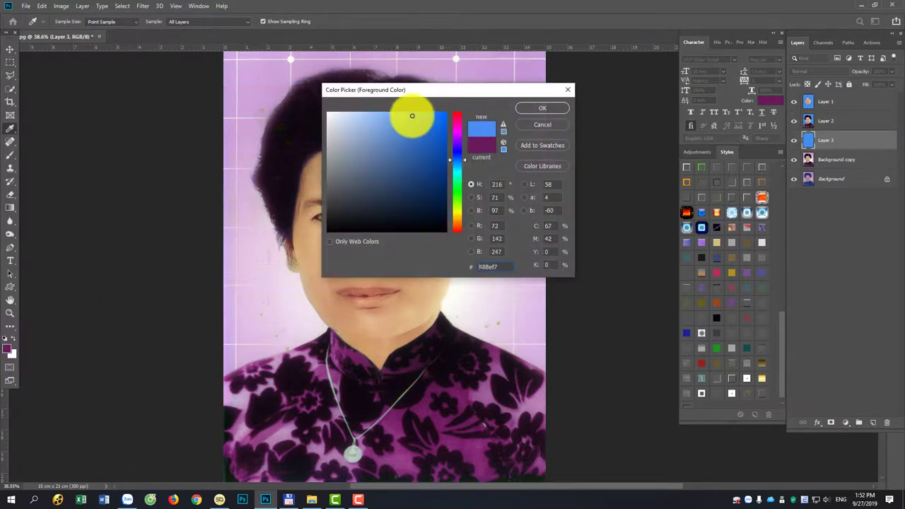
left_click_drag(404, 116, 422, 111)
key("Return")
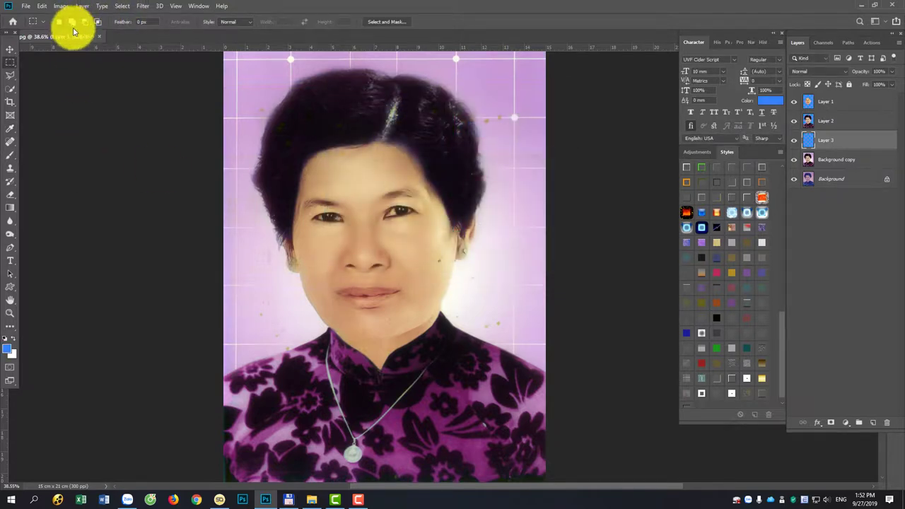
key("g")
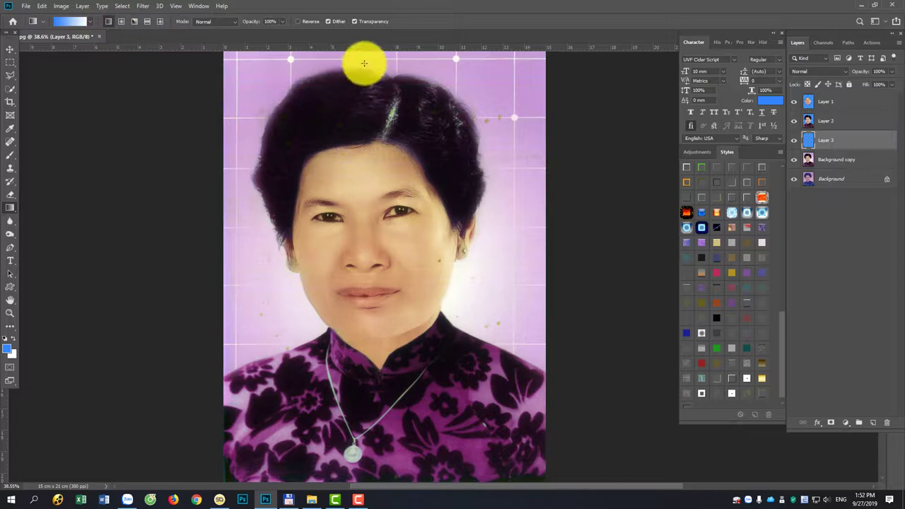
mouse_move(378, 54)
left_mouse_down()
mouse_move(344, 385)
mouse_move(368, 468)
mouse_move(402, 357)
left_mouse_up()
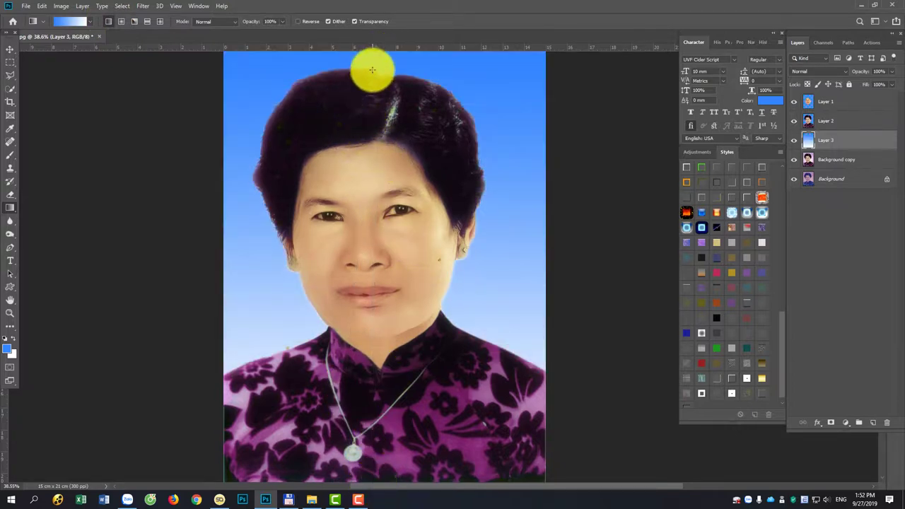
left_click_drag(372, 69, 360, 485)
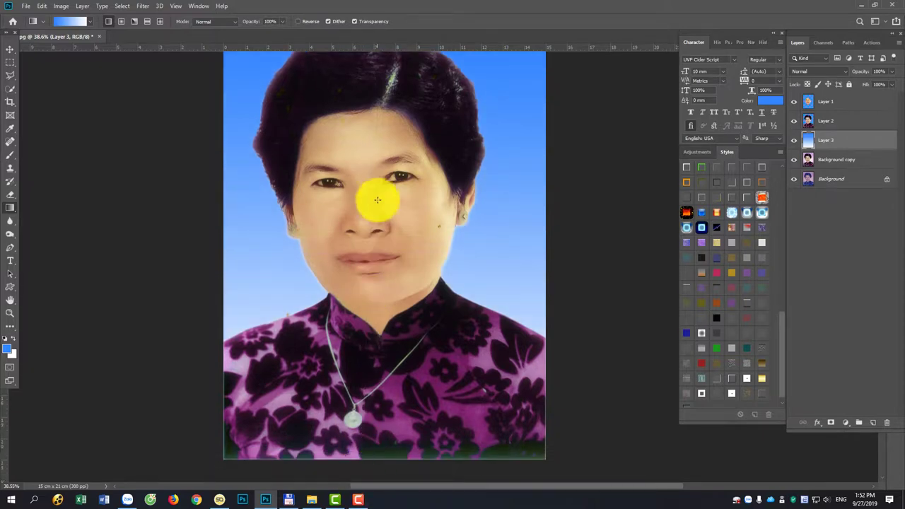
scroll(481, 157, "up", 2)
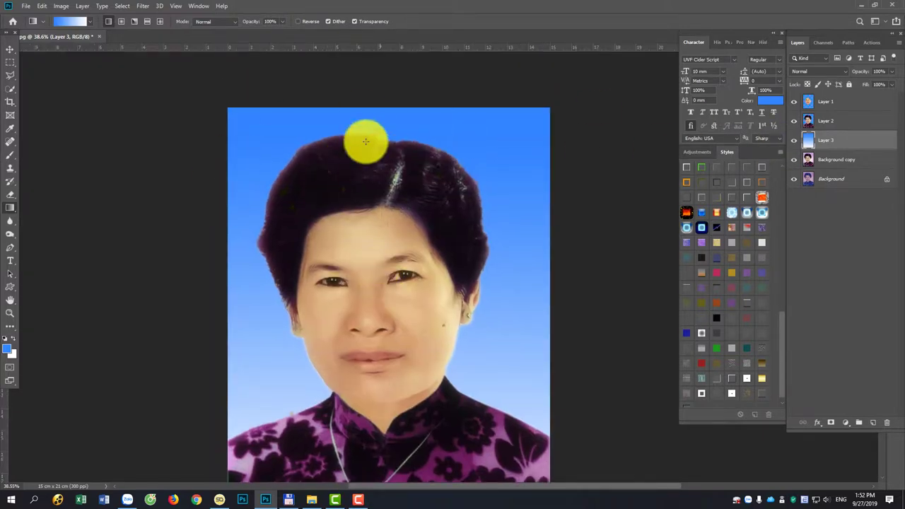
On Layer 2, outline the left and top edge of the hair with the Patch tool
left_click(835, 121)
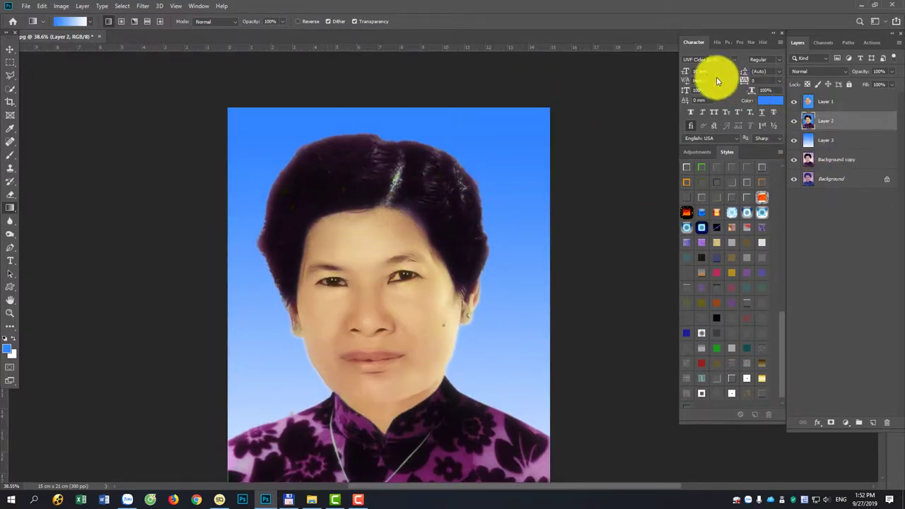
key("j")
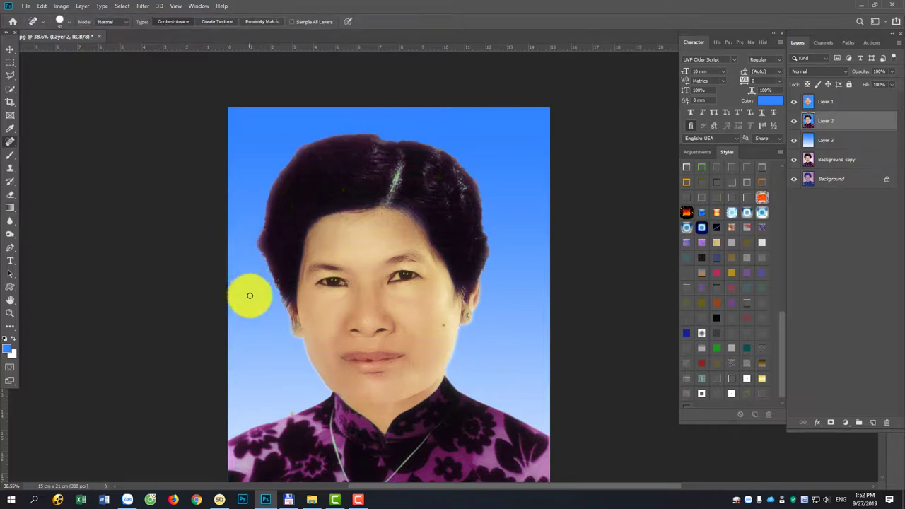
mouse_move(283, 304)
left_mouse_down()
mouse_move(252, 282)
mouse_move(344, 203)
left_mouse_up()
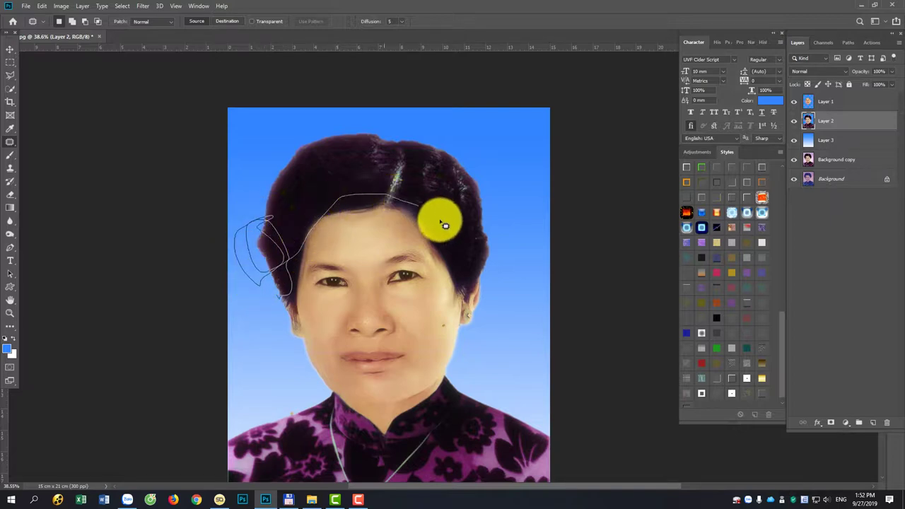
left_click_drag(343, 203, 276, 138)
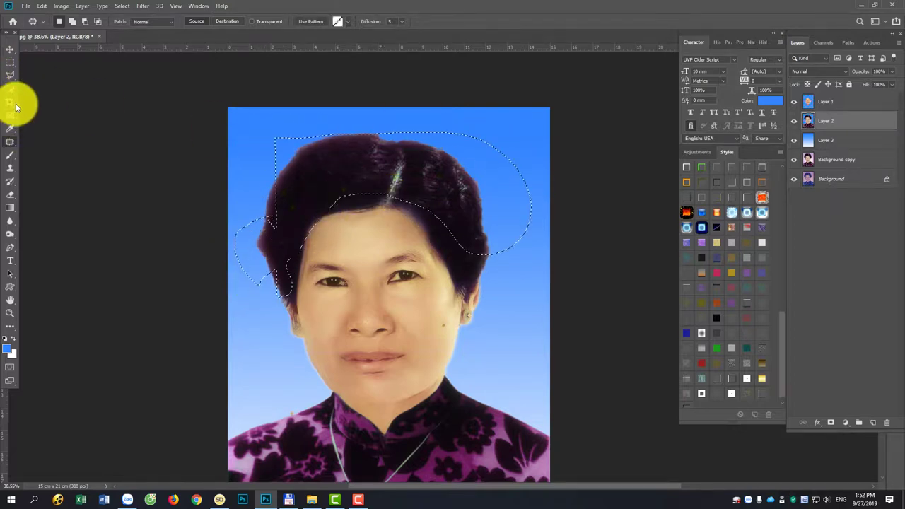
Paint a tight Quick Selection over the hair and feather it by 3 px
left_click(16, 92)
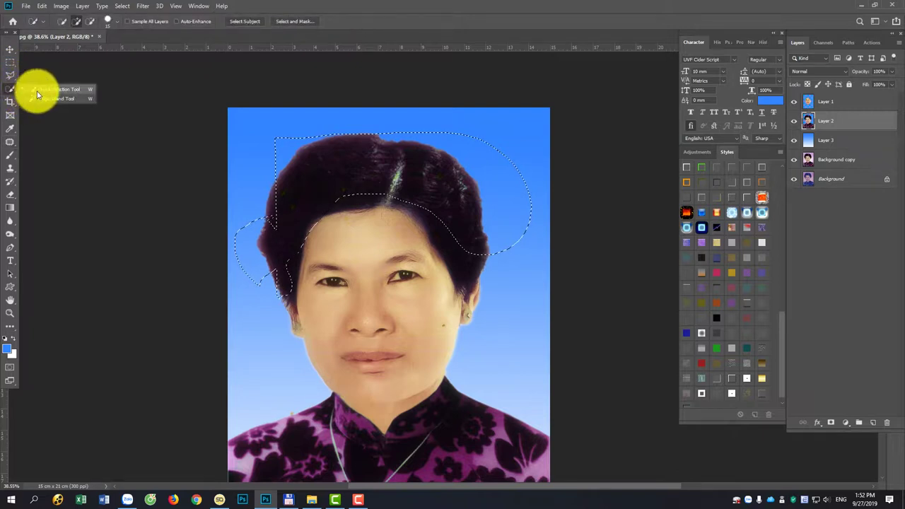
mouse_move(349, 149)
left_mouse_down()
mouse_move(284, 192)
mouse_move(379, 172)
mouse_move(470, 250)
left_mouse_up()
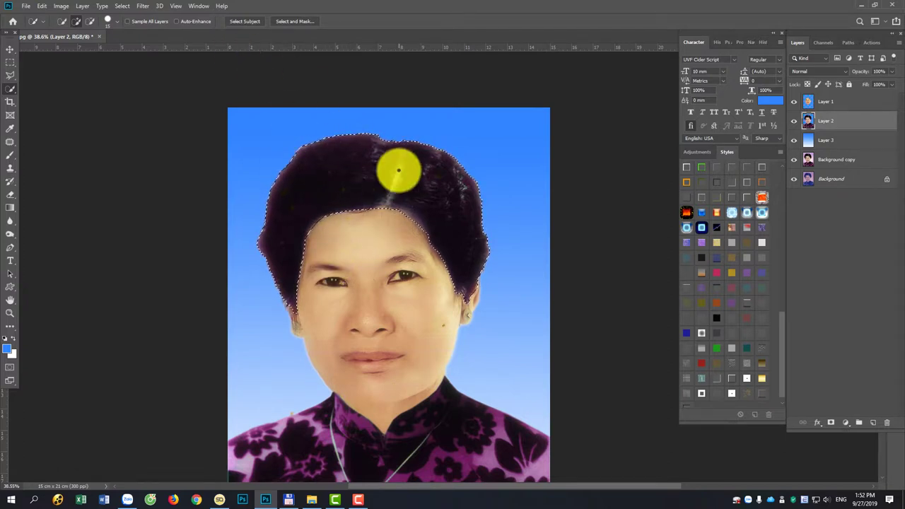
right_click(398, 169)
left_click(500, 186)
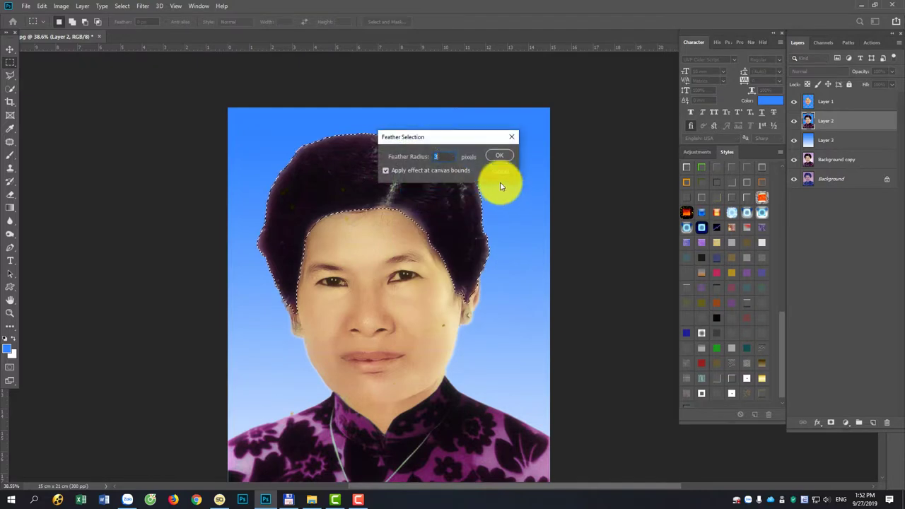
key("Return")
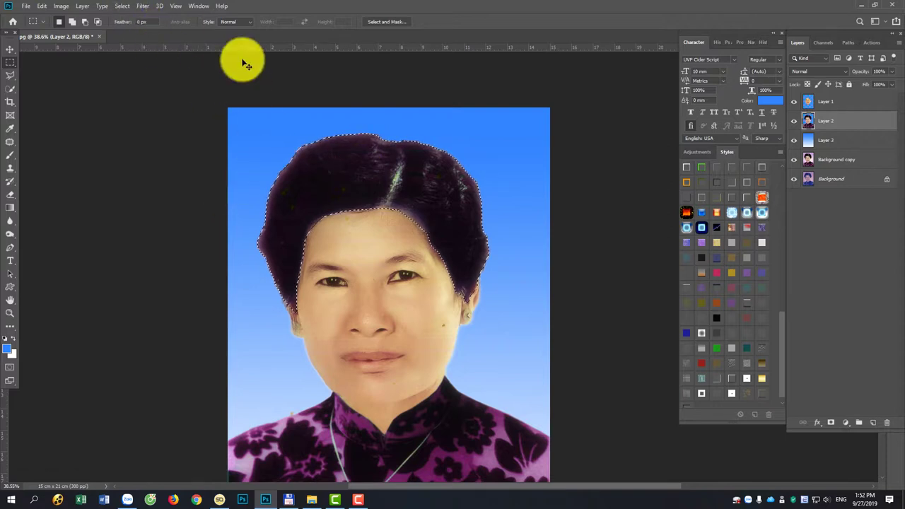
In Camera Raw, drop the hair's Purples saturation to -68 and Magentas to -85, then apply
left_click(147, 7)
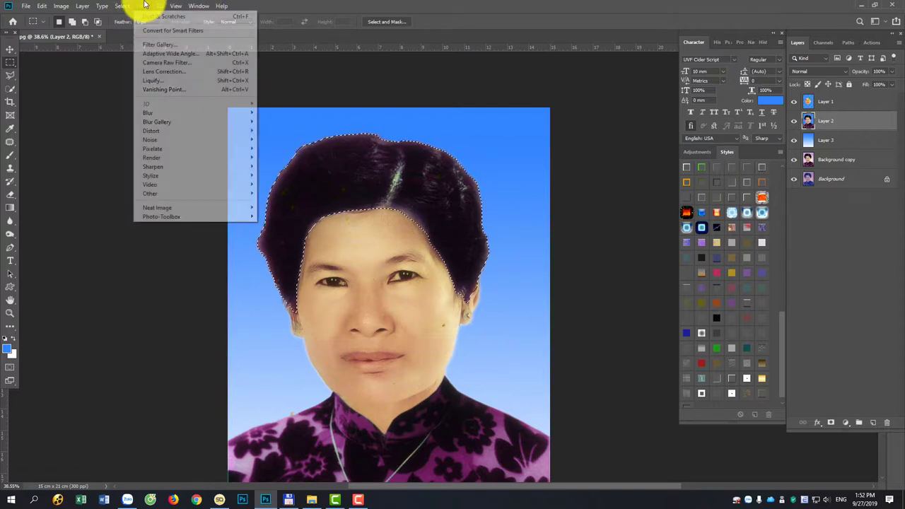
left_click(165, 63)
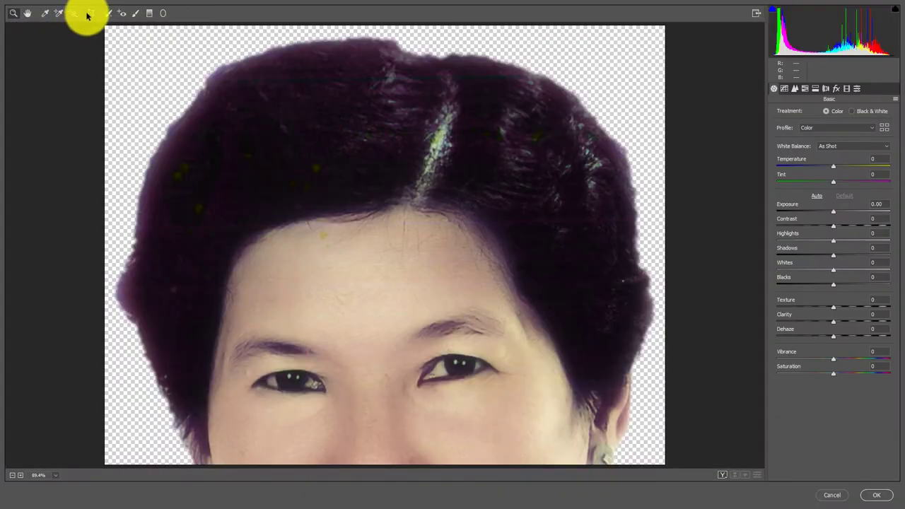
left_click(72, 13)
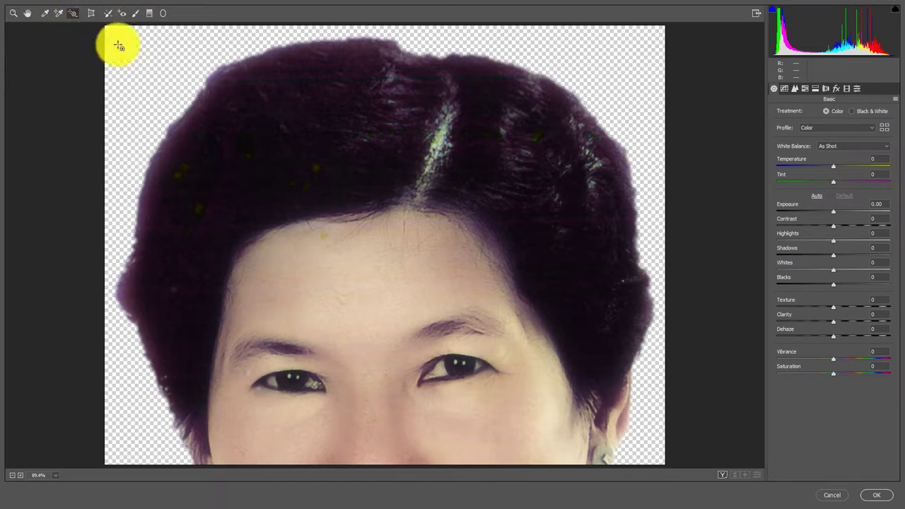
right_click(363, 79)
left_click(390, 77)
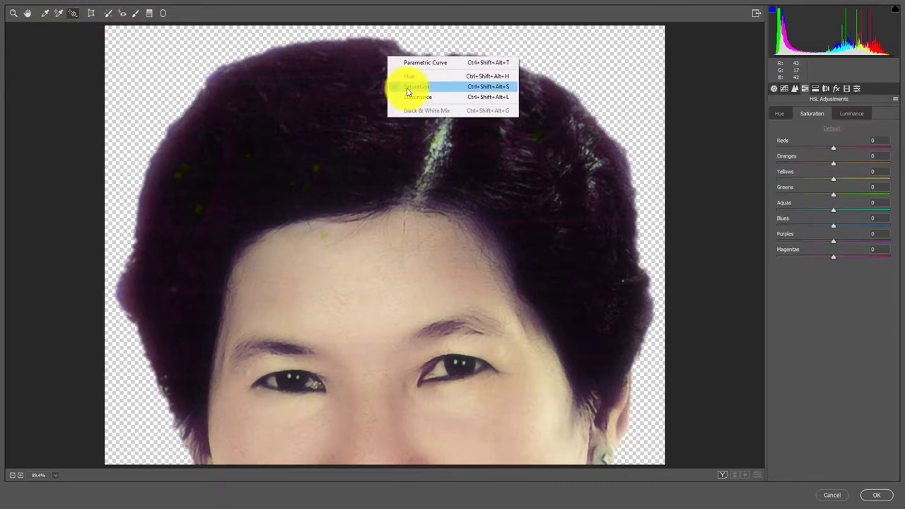
mouse_move(399, 85)
left_mouse_down()
mouse_move(363, 90)
mouse_move(382, 126)
mouse_move(404, 66)
left_mouse_up()
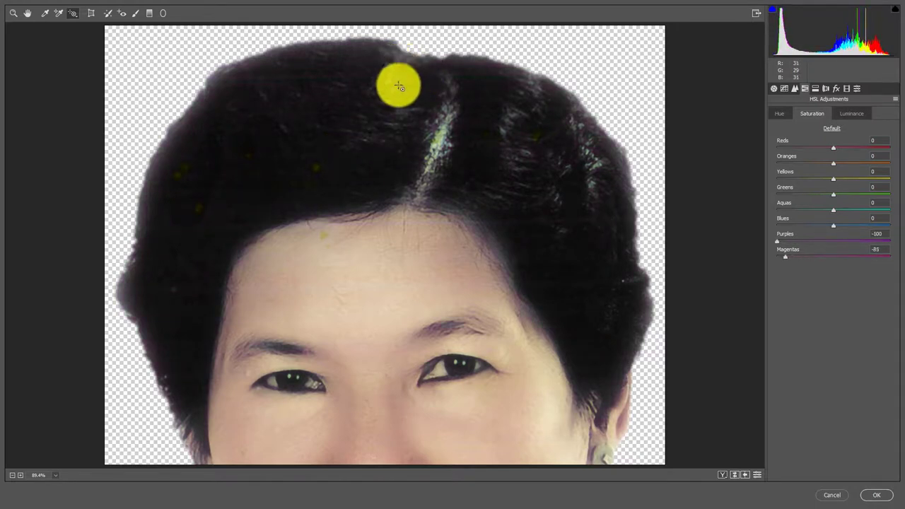
left_click_drag(400, 101, 435, 140)
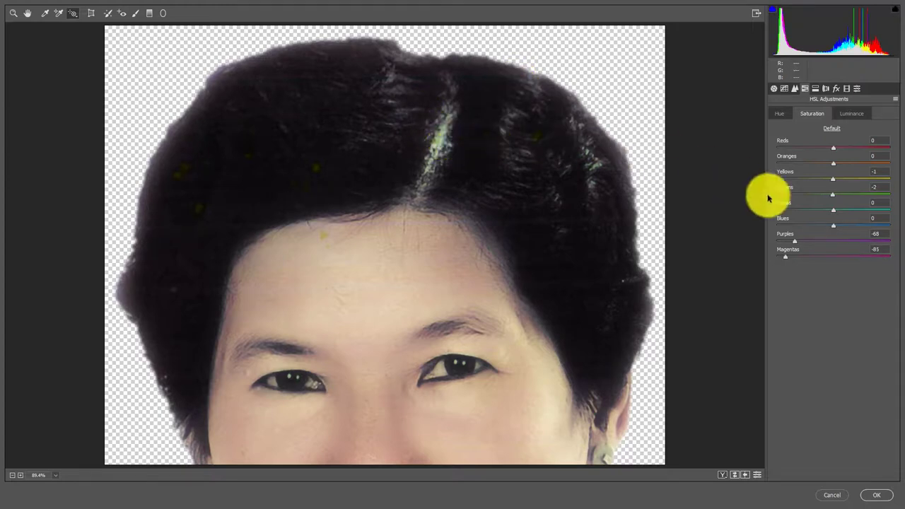
key("Return")
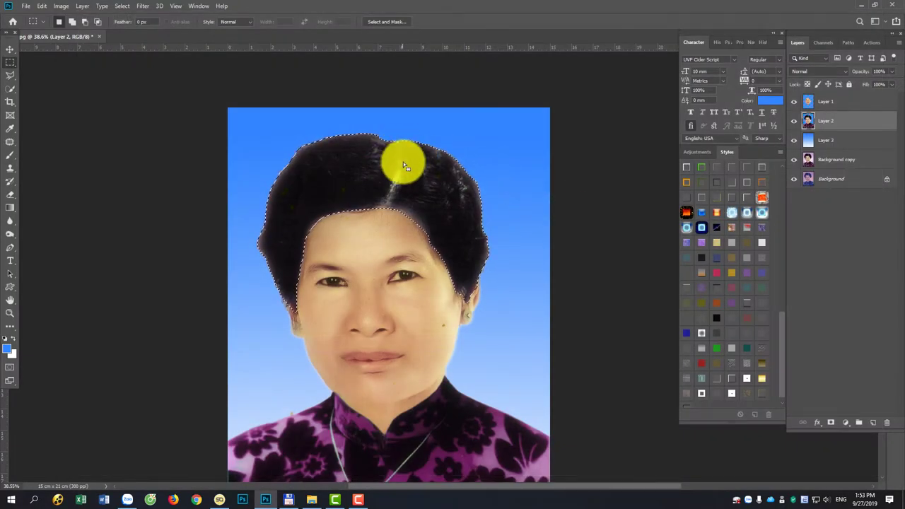
Deselect, then spot-heal Layer 1's forehead cracks and the damaged hair at upper right
key("ctrl+d")
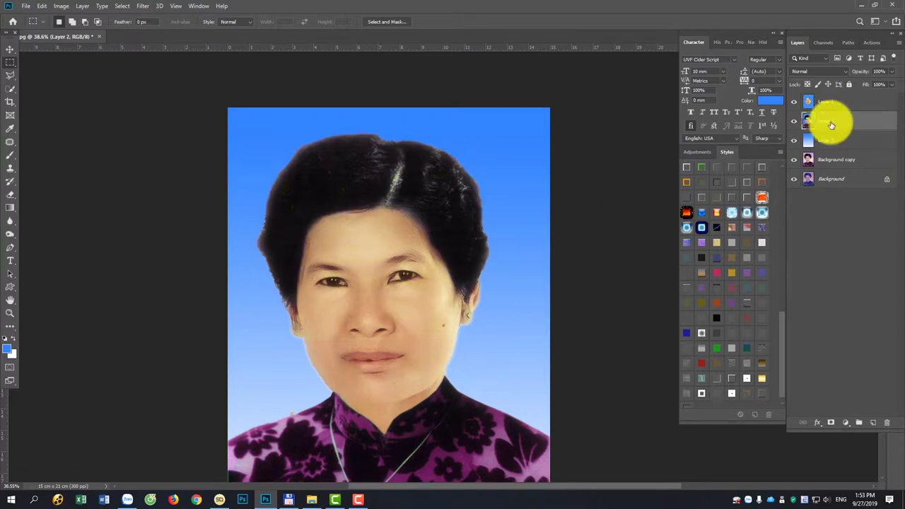
left_click(833, 102)
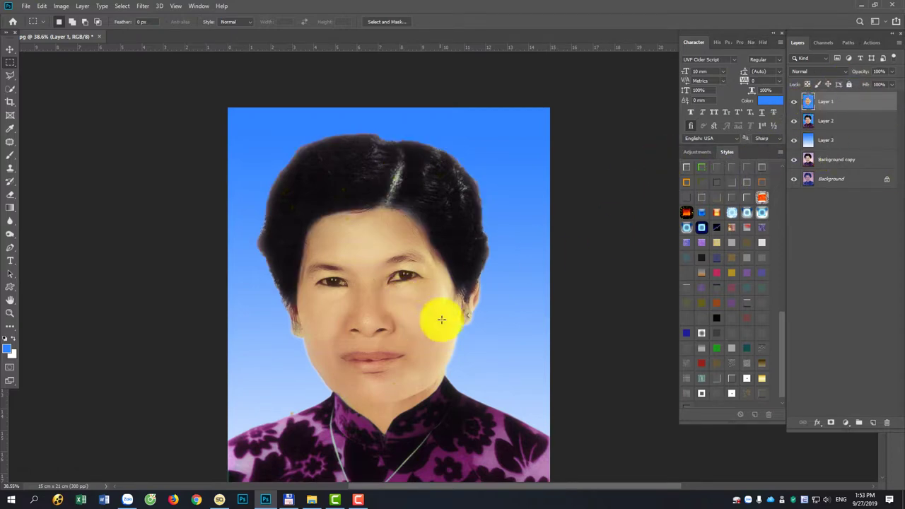
left_click(337, 330)
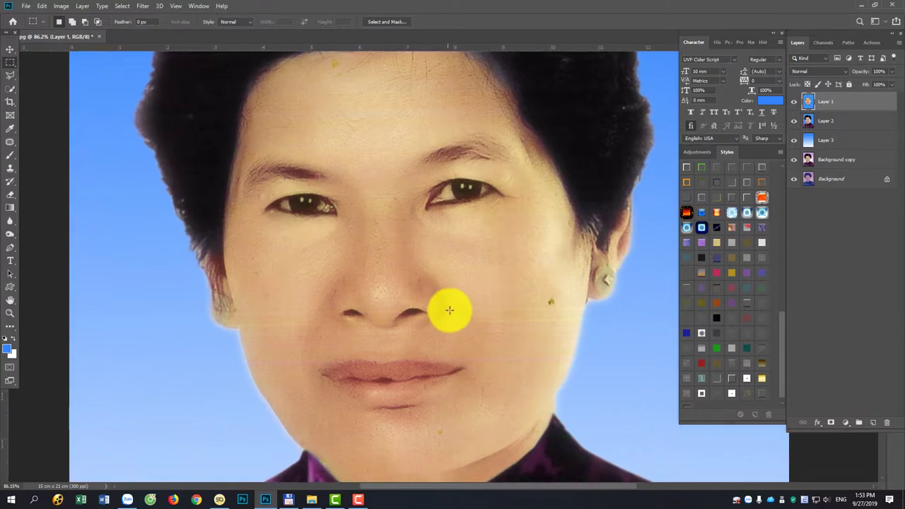
key("j")
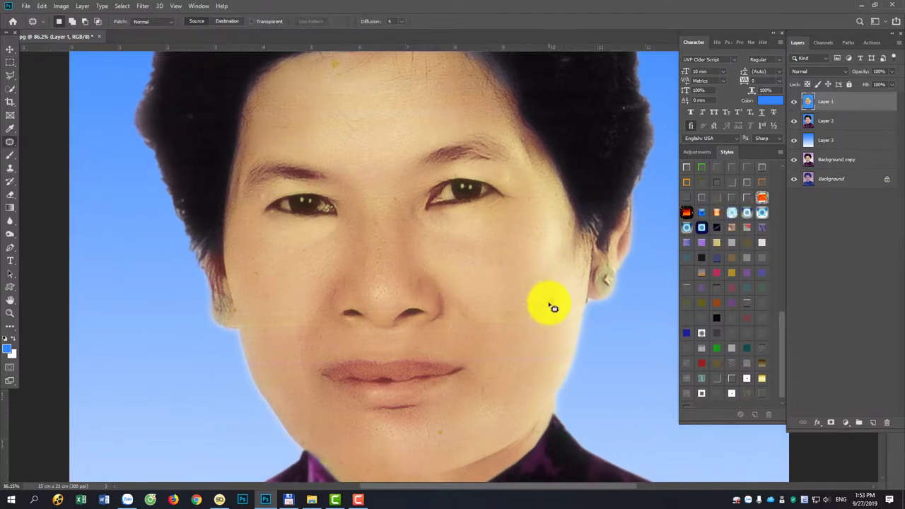
right_click(10, 142)
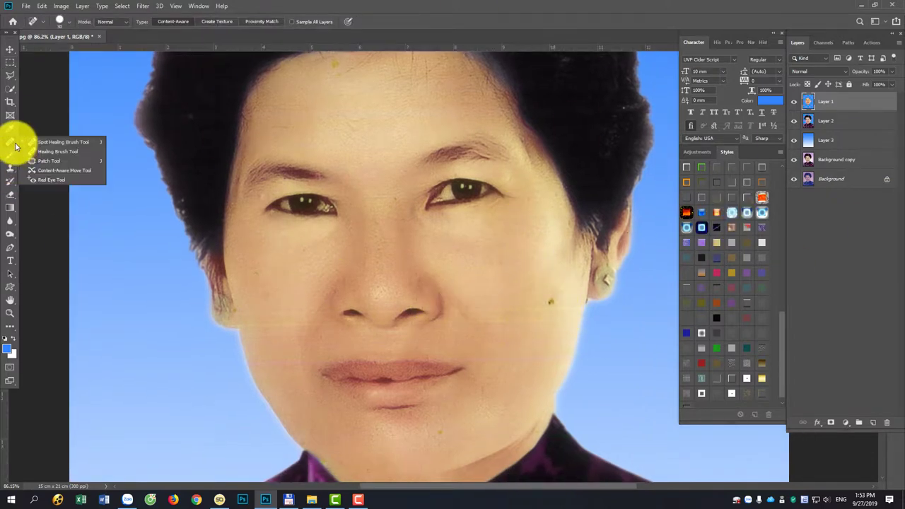
left_click(46, 142)
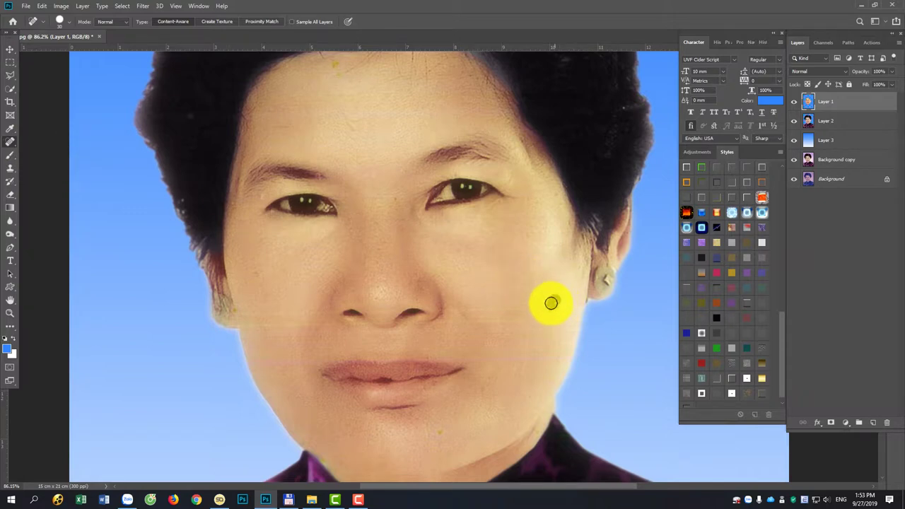
scroll(346, 149, "up", 3)
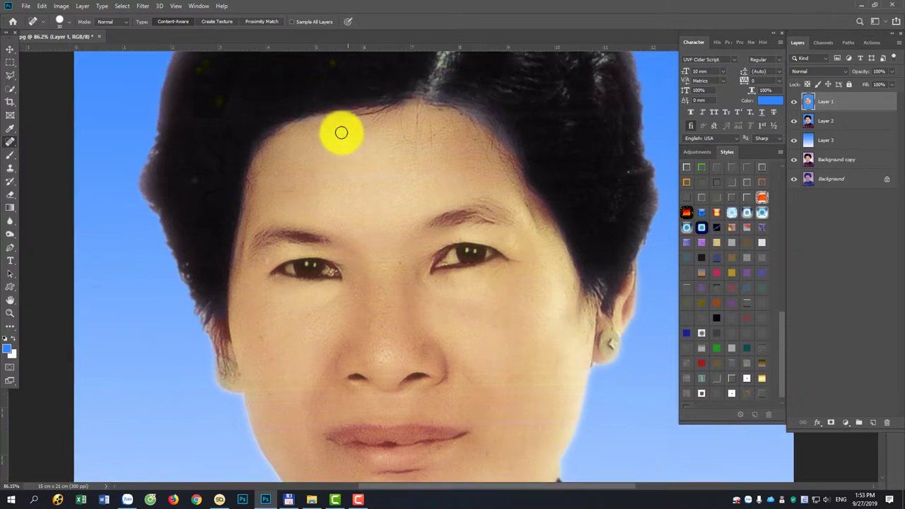
left_click_drag(313, 162, 383, 161)
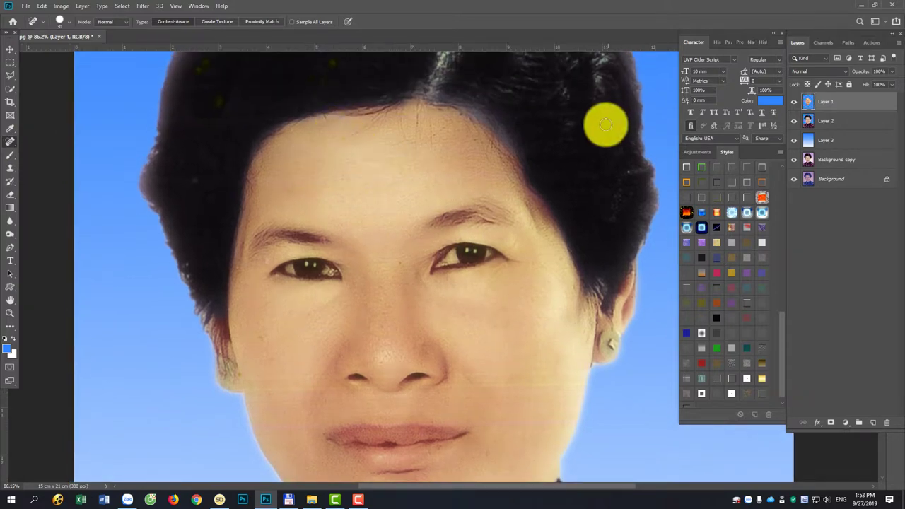
left_click_drag(626, 177, 572, 128)
Spot-heal blemishes on both cheeks beside the nose and lips
mouse_move(266, 390)
left_mouse_down()
mouse_move(316, 394)
mouse_move(249, 375)
left_mouse_up()
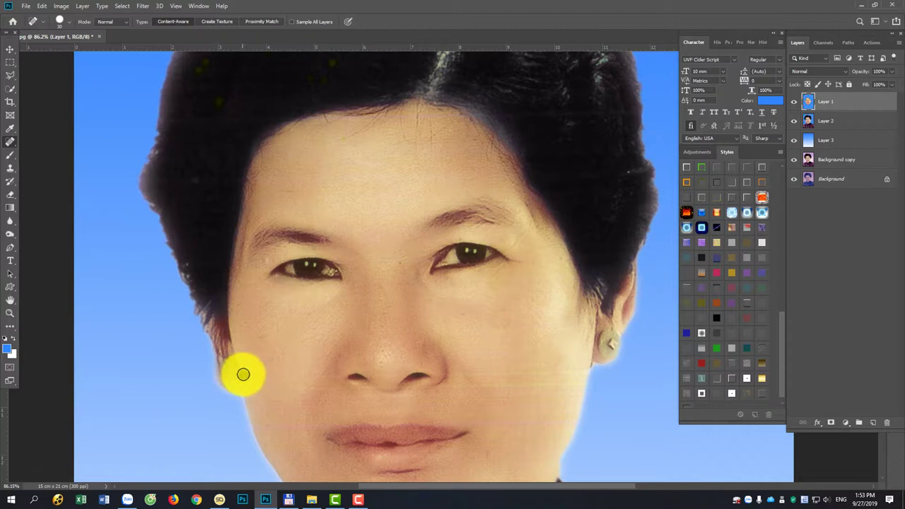
mouse_move(481, 366)
left_mouse_down()
mouse_move(562, 381)
mouse_move(487, 382)
left_mouse_up()
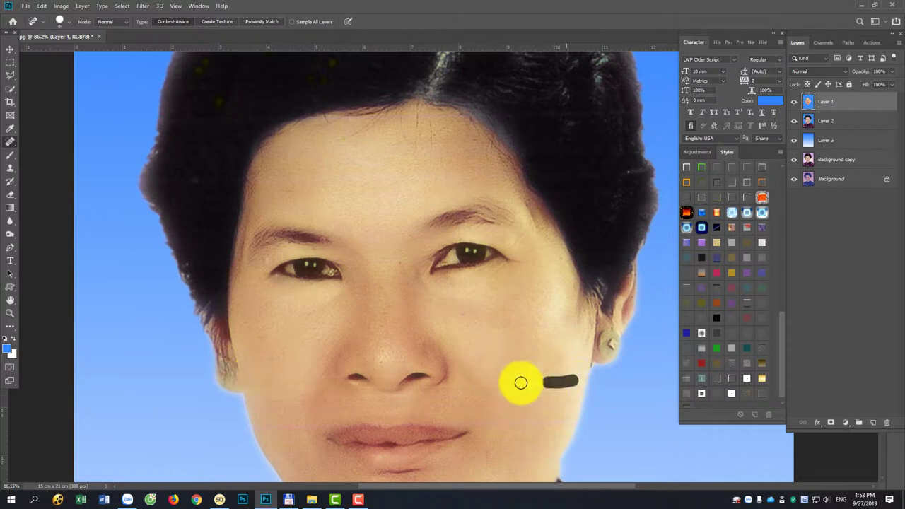
left_click(512, 421)
left_click_drag(558, 421, 526, 421)
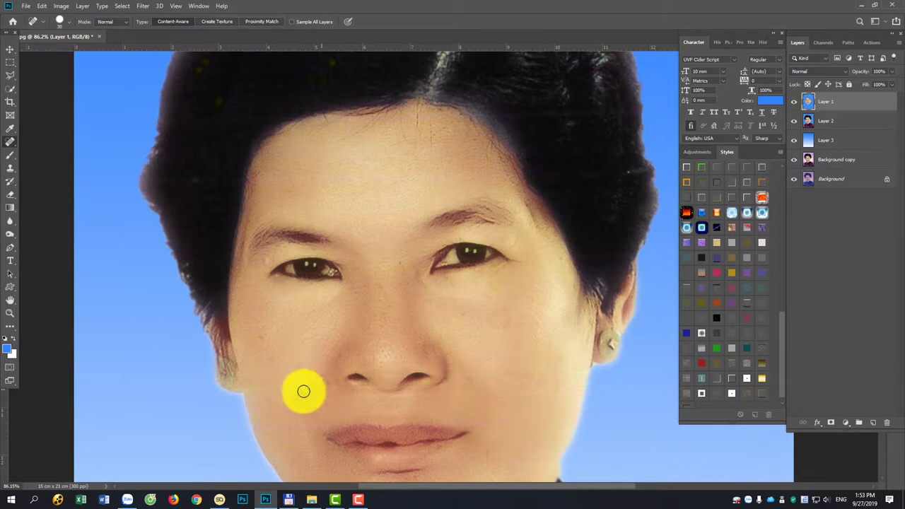
left_click(266, 398)
left_click(283, 393)
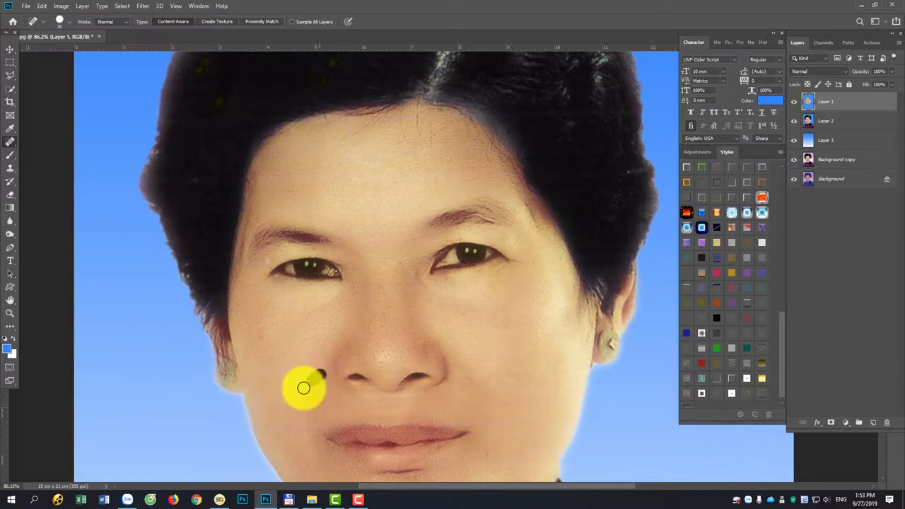
left_click(301, 393)
Heal the remaining cheek marks and a small forehead spot
left_click_drag(481, 398, 544, 403)
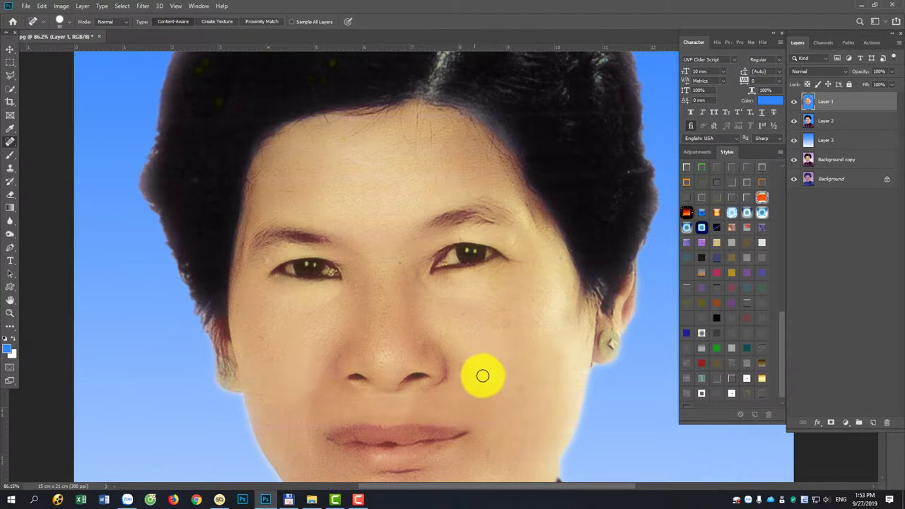
left_click_drag(497, 391, 519, 392)
left_click_drag(402, 396, 394, 355)
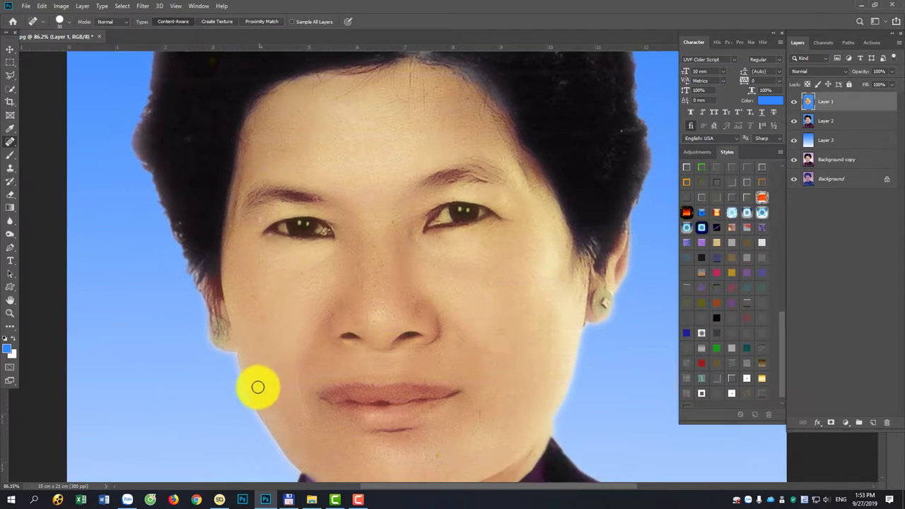
mouse_move(277, 384)
left_mouse_down()
mouse_move(305, 382)
mouse_move(274, 382)
left_mouse_up()
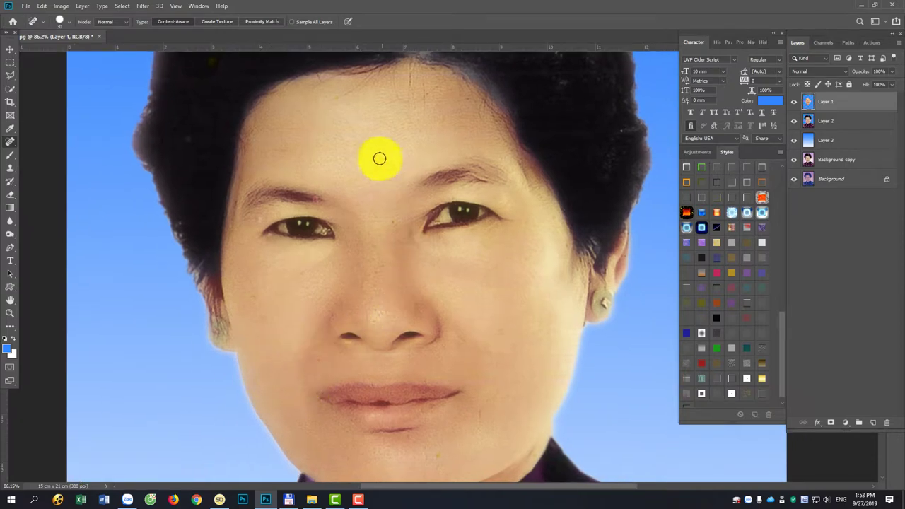
scroll(383, 101, "up", 1)
left_click(363, 146)
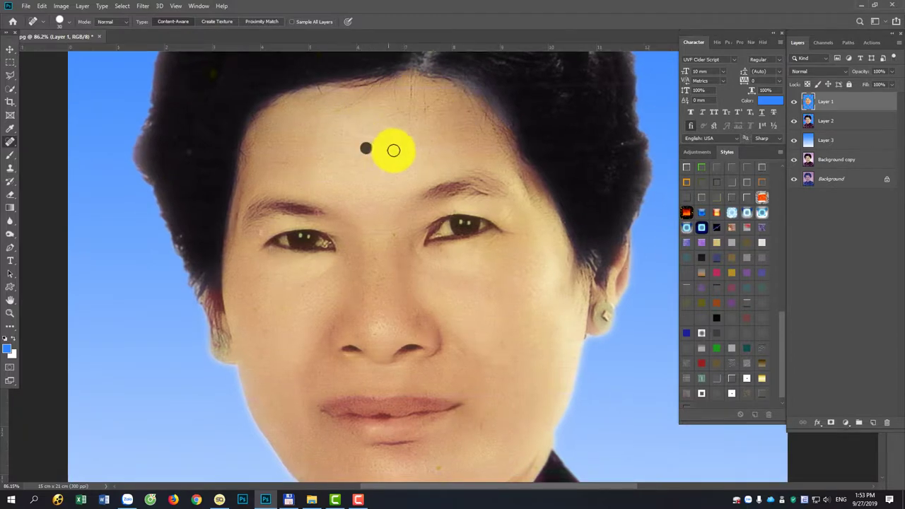
Open Apply Image and try Overlay blending with Layer 3 as the source
left_click(60, 5)
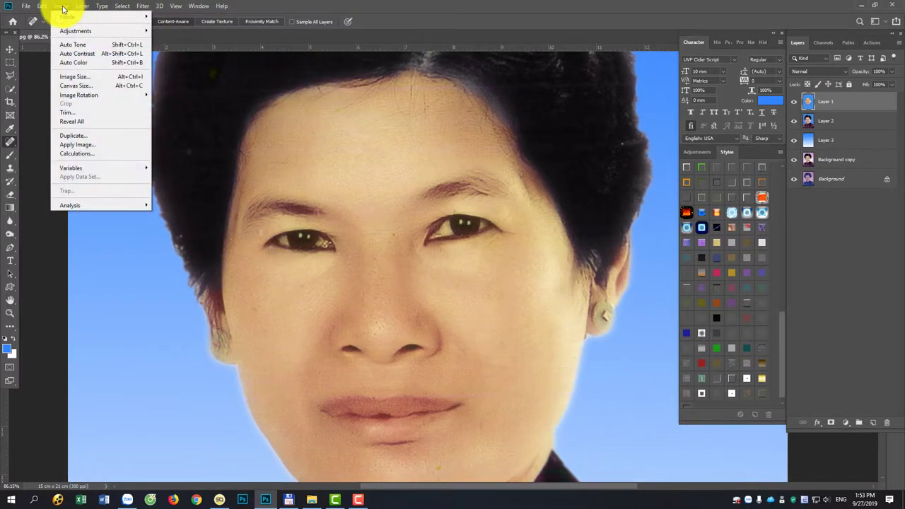
left_click(70, 146)
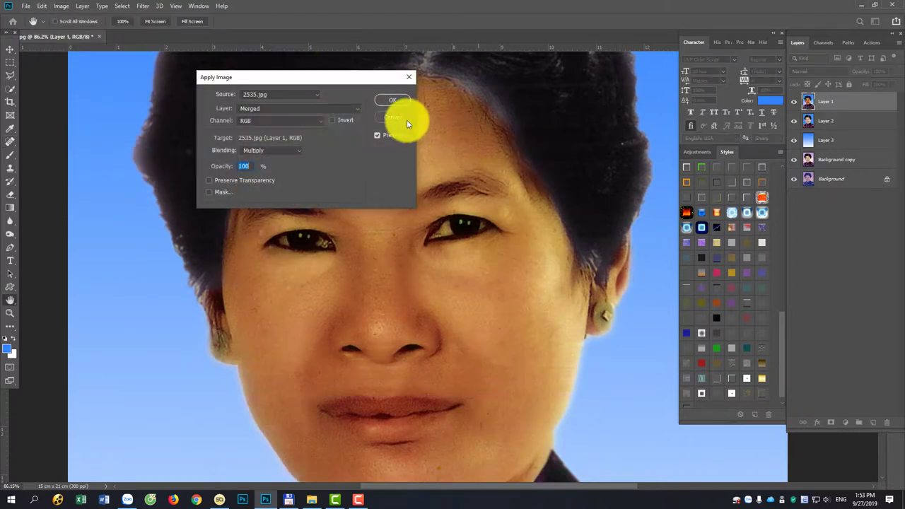
left_click(262, 149)
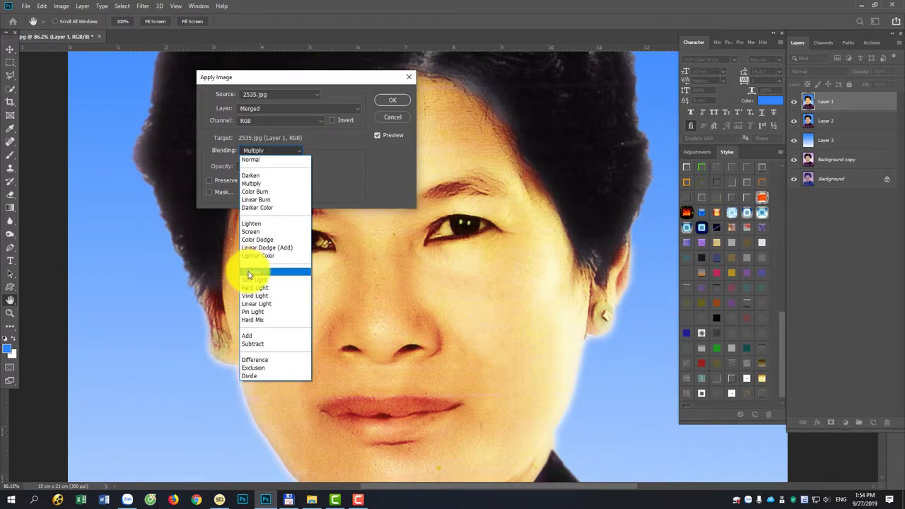
left_click(248, 273)
left_click(272, 109)
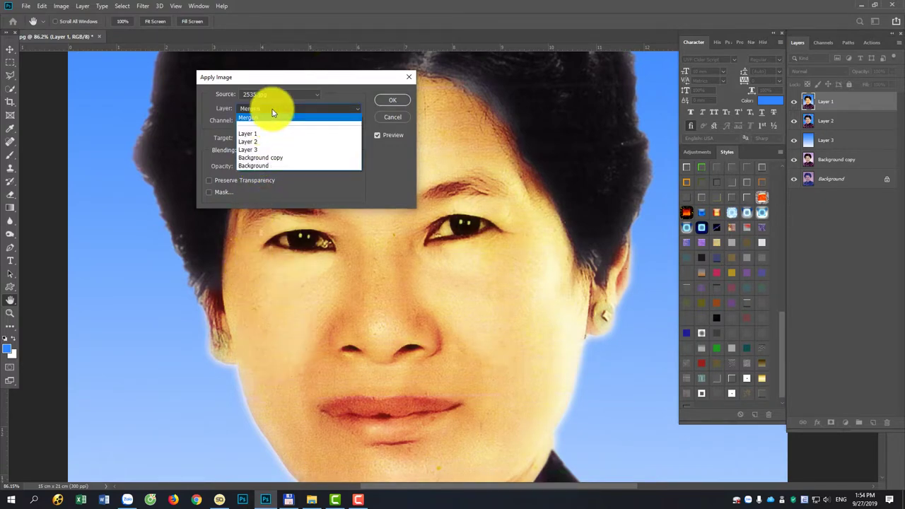
left_click(264, 154)
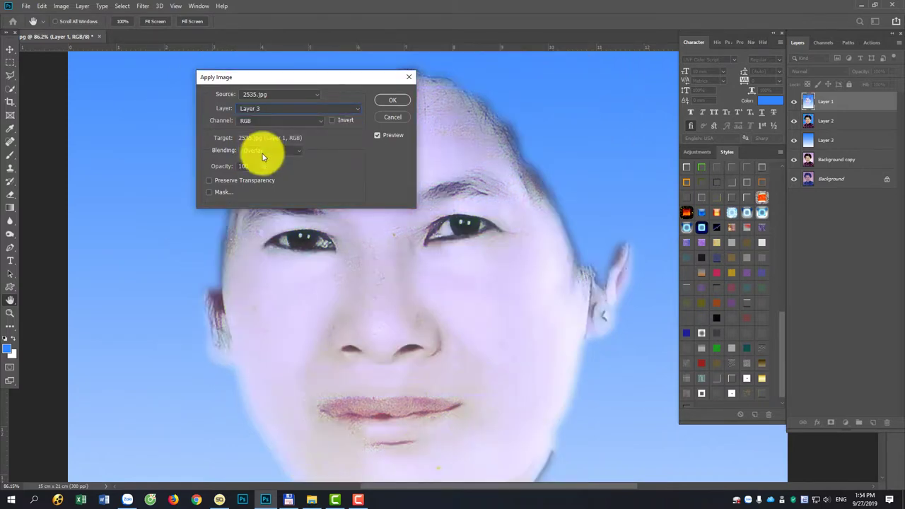
Apply Layer 1 onto itself in Soft Light at 40% opacity
left_click(262, 154)
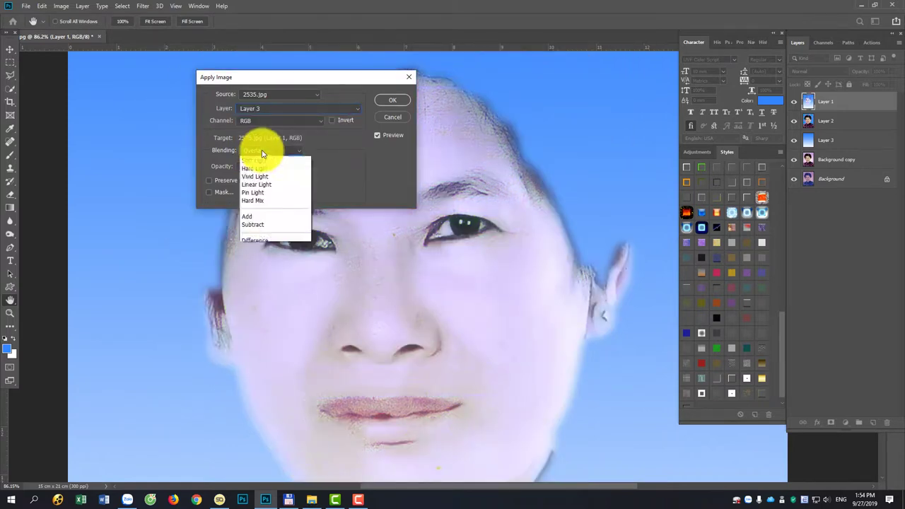
left_click(262, 151)
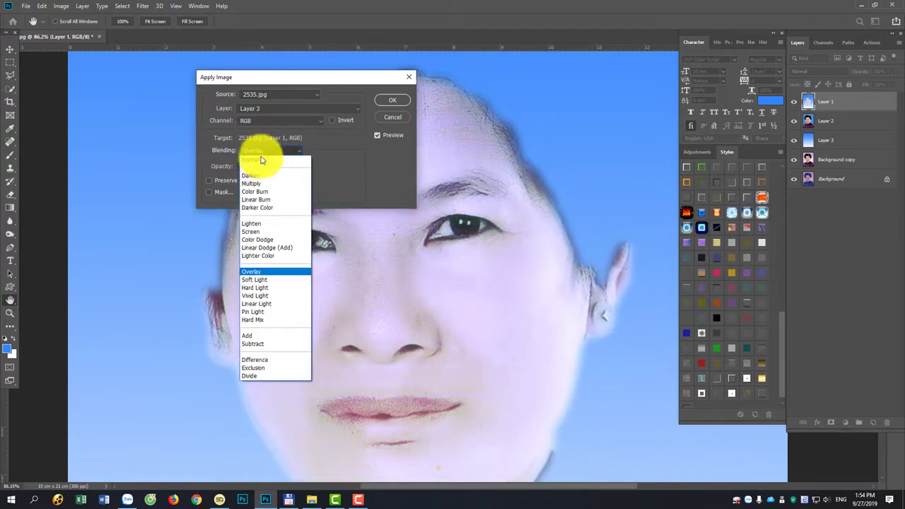
left_click(251, 285)
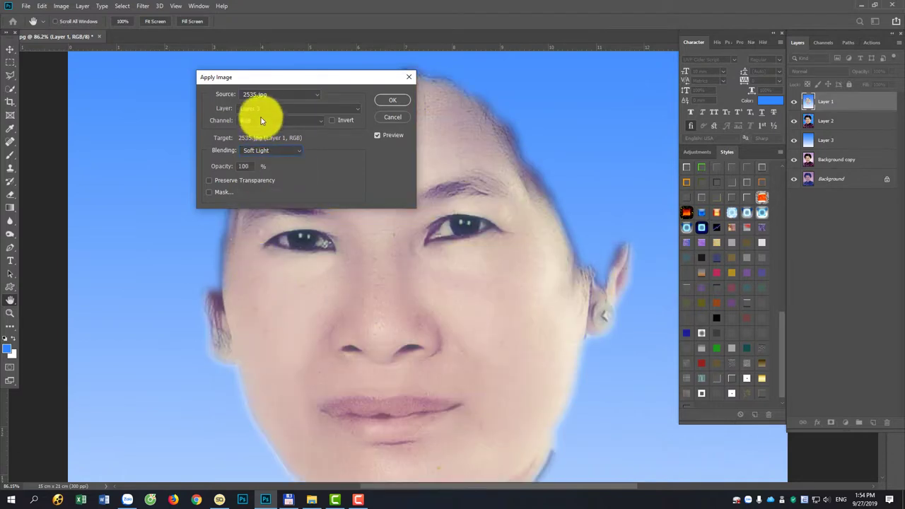
left_click(261, 110)
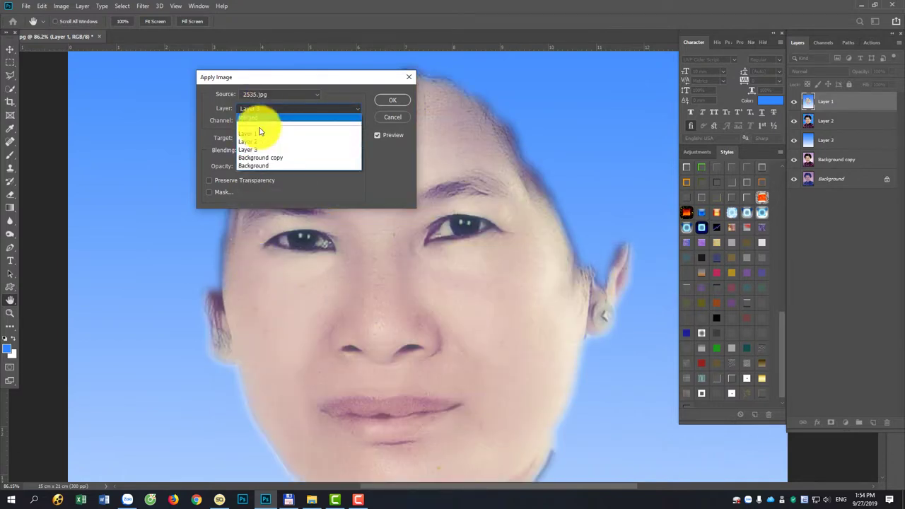
left_click(258, 136)
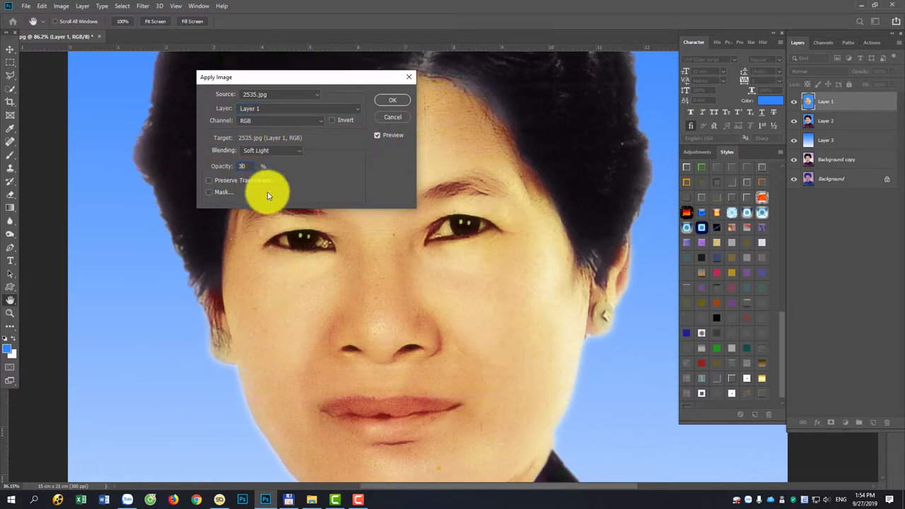
type("0")
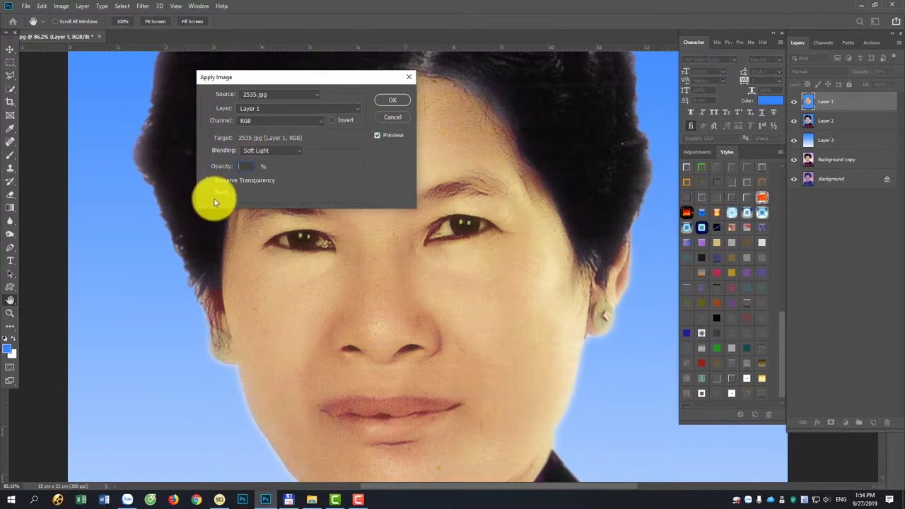
type("40")
left_click(393, 101)
key("j")
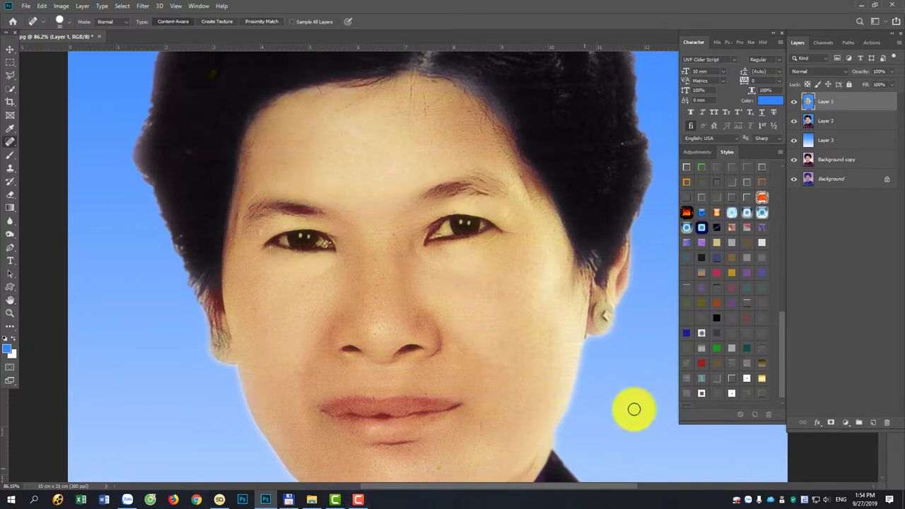
Apply a Camera Raw Filter with the Calibration Green Primary Hue shifted to +52
left_click(142, 6)
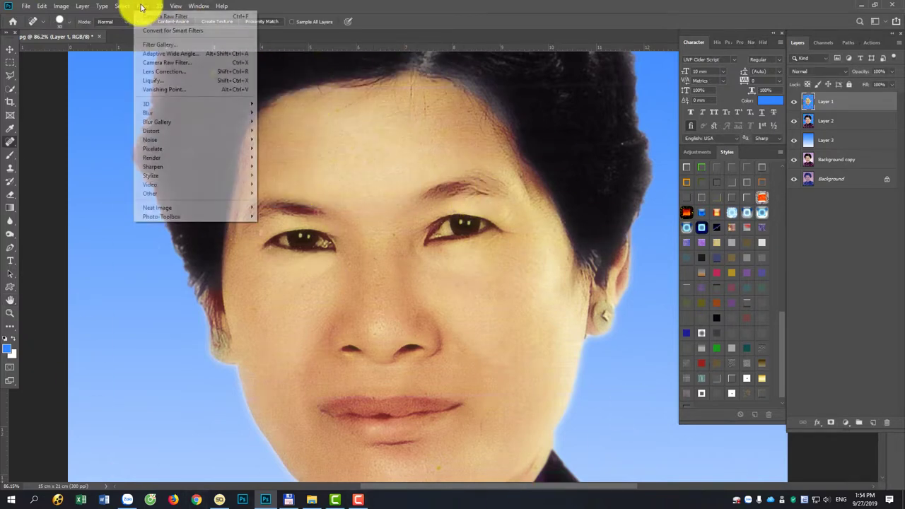
left_click(157, 65)
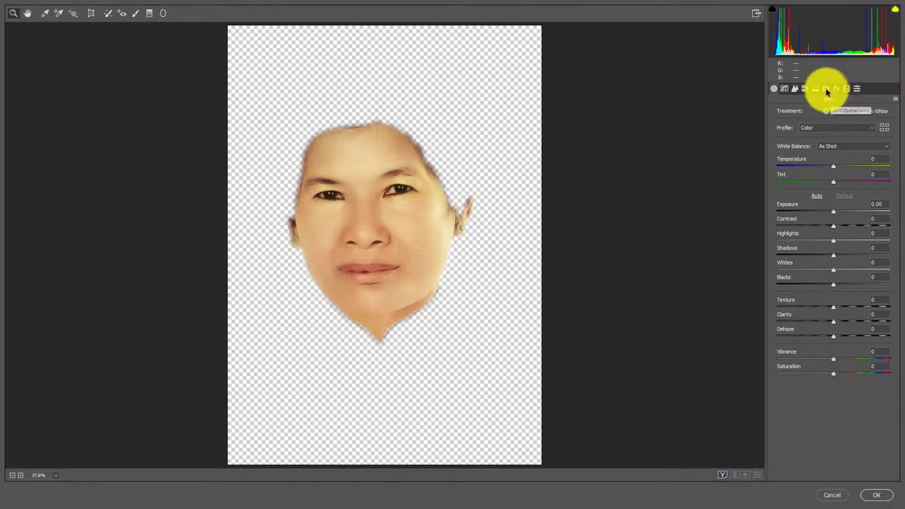
left_click(845, 88)
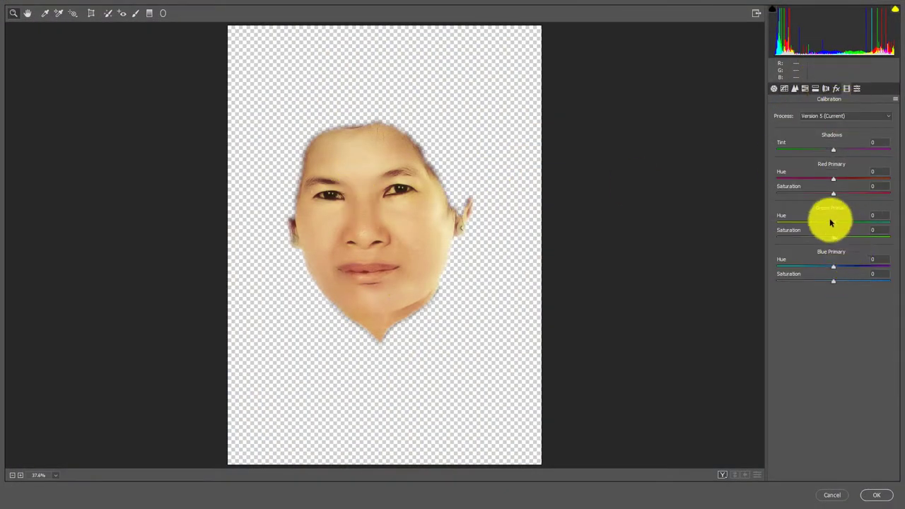
mouse_move(817, 221)
left_mouse_down()
mouse_move(854, 221)
mouse_move(834, 237)
mouse_move(841, 222)
mouse_move(862, 222)
left_mouse_up()
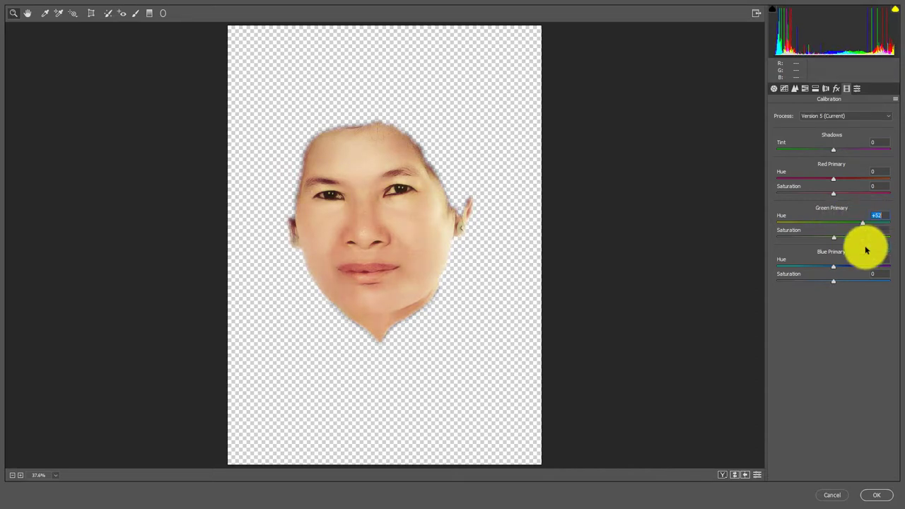
left_click(875, 495)
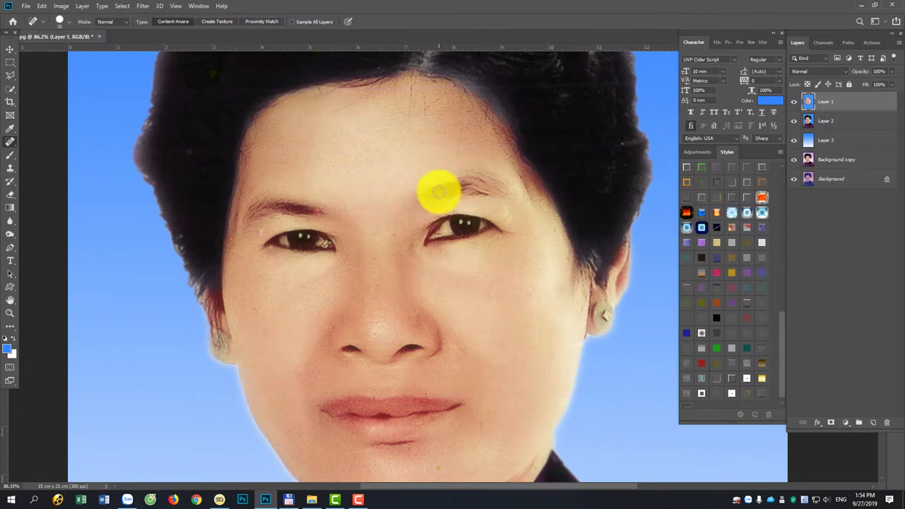
With the Polygonal Lasso, outline both eyebrows and the left eye, and start the right eye
key("o")
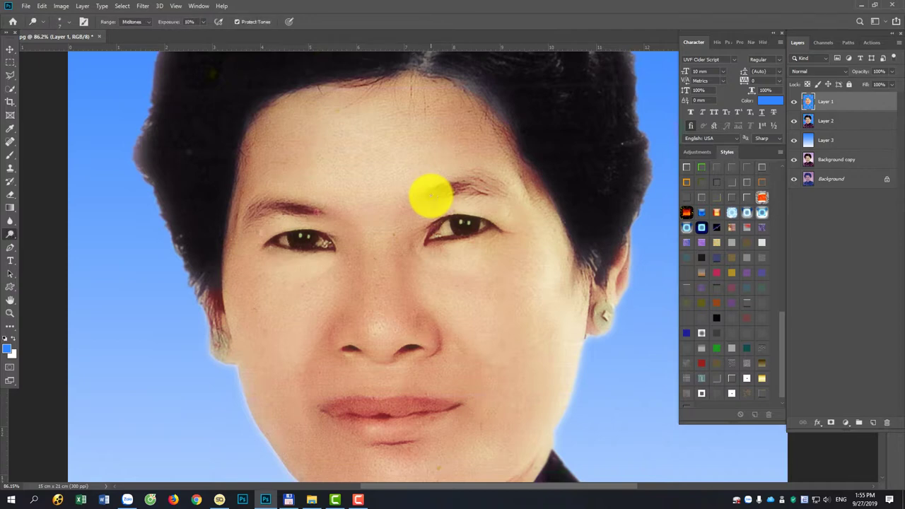
key("j")
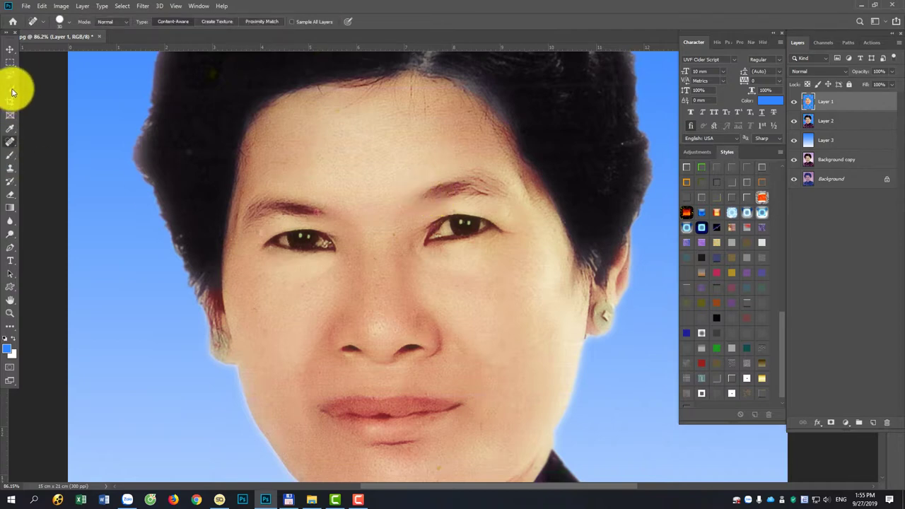
left_click(11, 78)
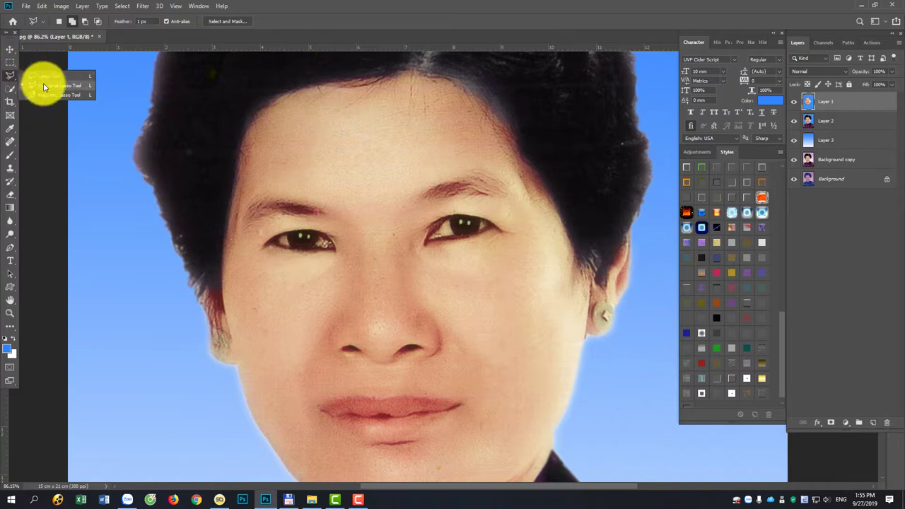
left_click(44, 86)
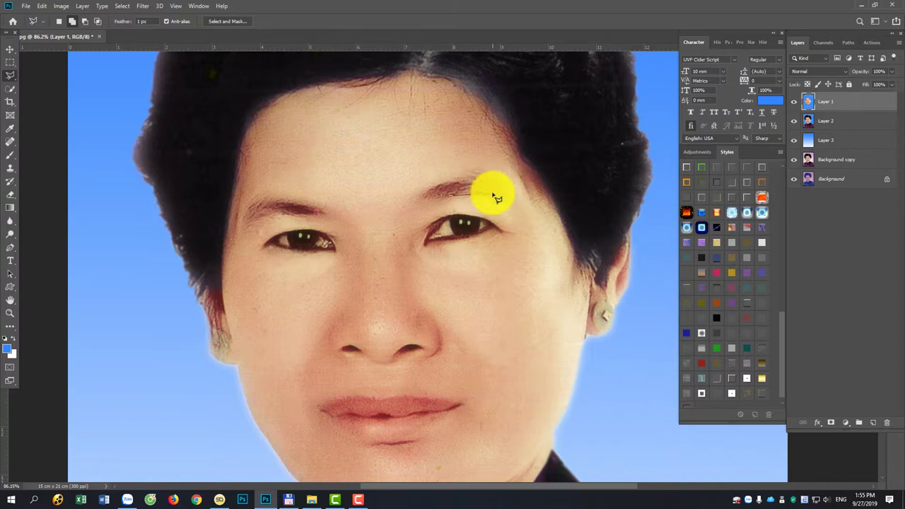
mouse_move(511, 198)
left_mouse_down()
mouse_move(468, 176)
mouse_move(424, 193)
left_mouse_up()
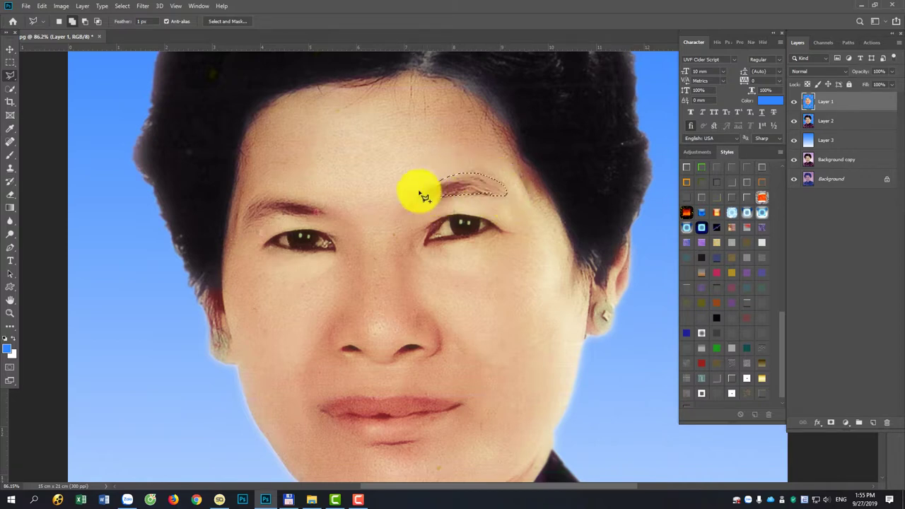
mouse_move(251, 217)
left_mouse_down()
mouse_move(276, 203)
mouse_move(251, 218)
left_mouse_up()
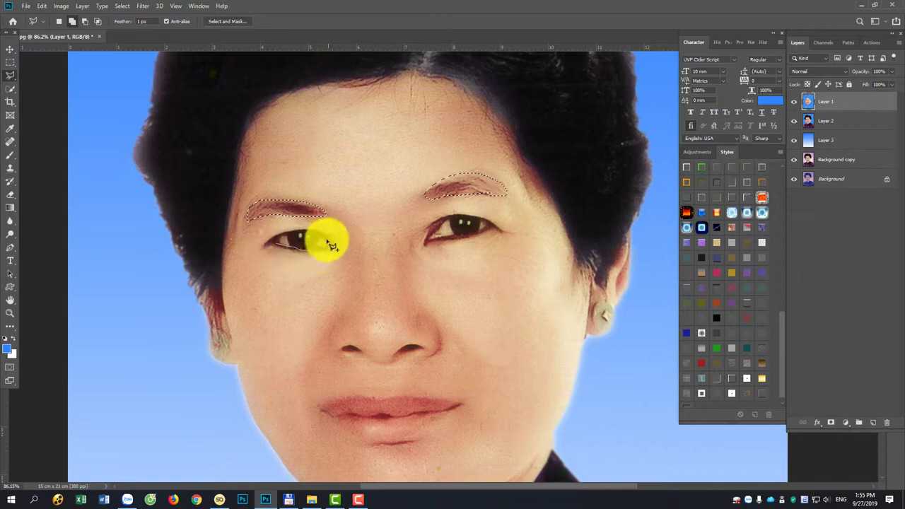
left_click(281, 244)
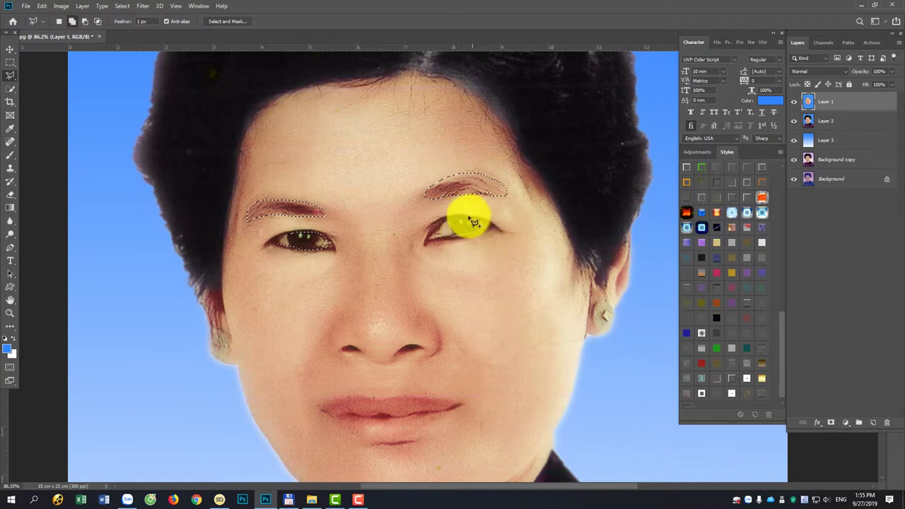
left_click_drag(485, 225, 439, 234)
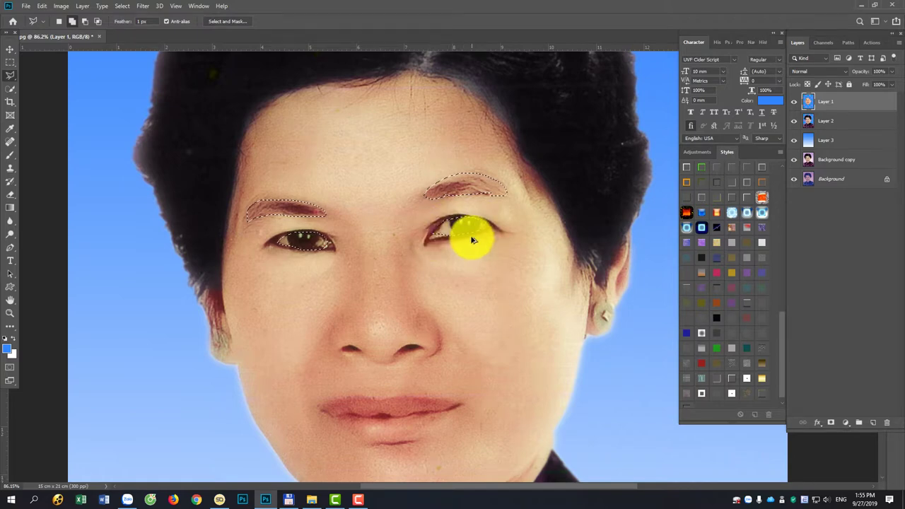
Finish the right eye selection and feather the eye and eyebrow selection by 10 px
key("m")
right_click(456, 227)
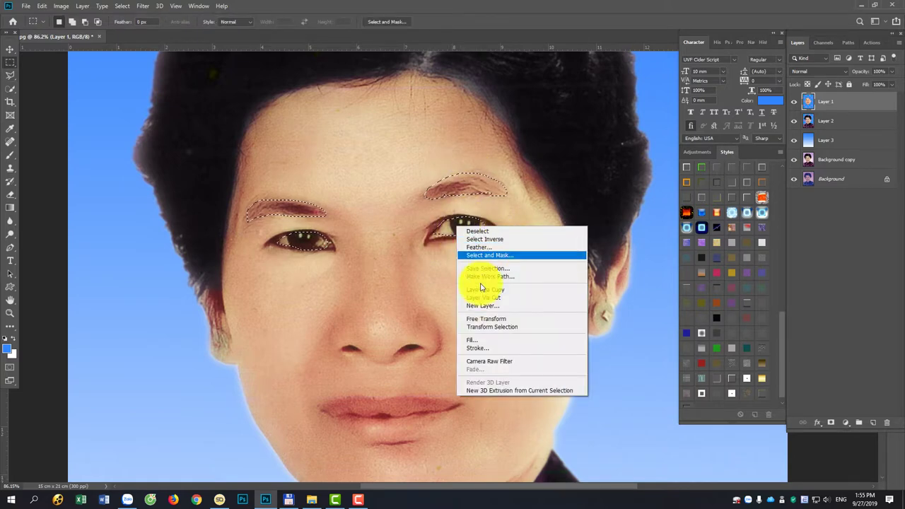
left_click(488, 246)
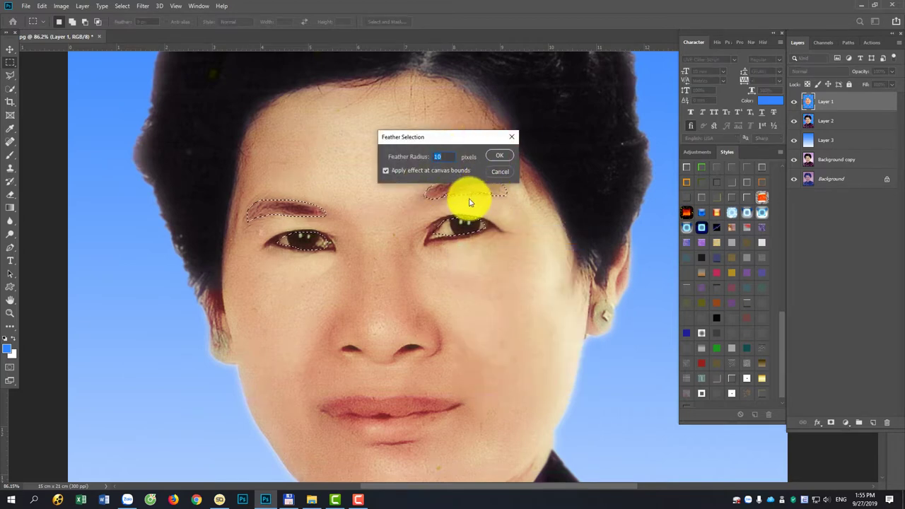
key("Return")
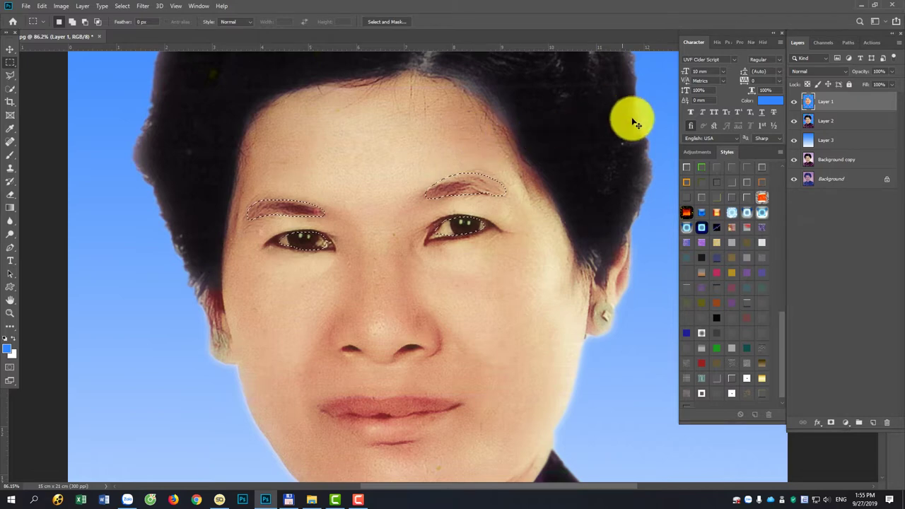
Desaturate the selected eyes and eyebrows with Hue/Saturation at -34
left_click(60, 6)
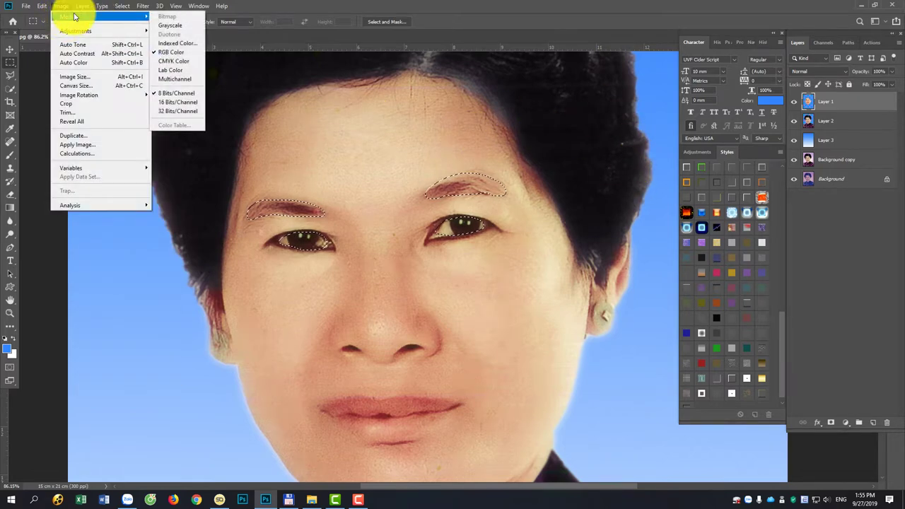
mouse_move(76, 30)
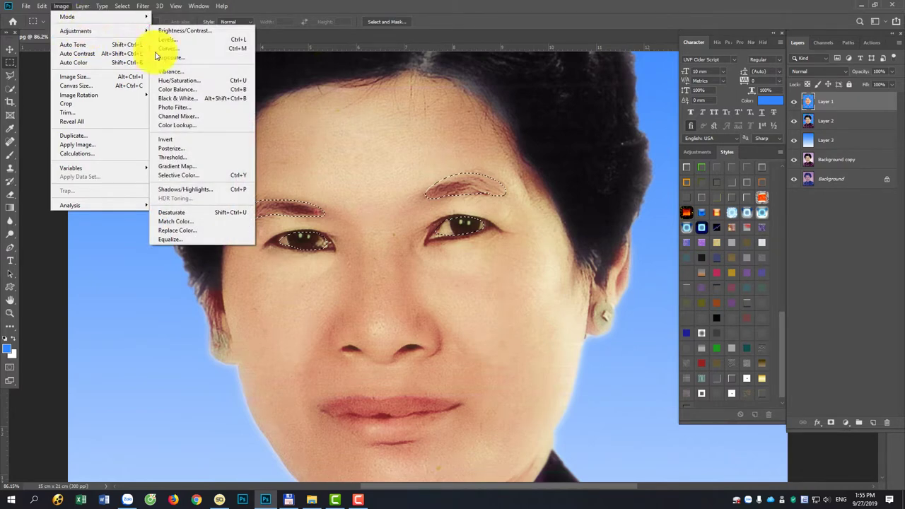
left_click(236, 80)
left_click_drag(598, 157, 584, 160)
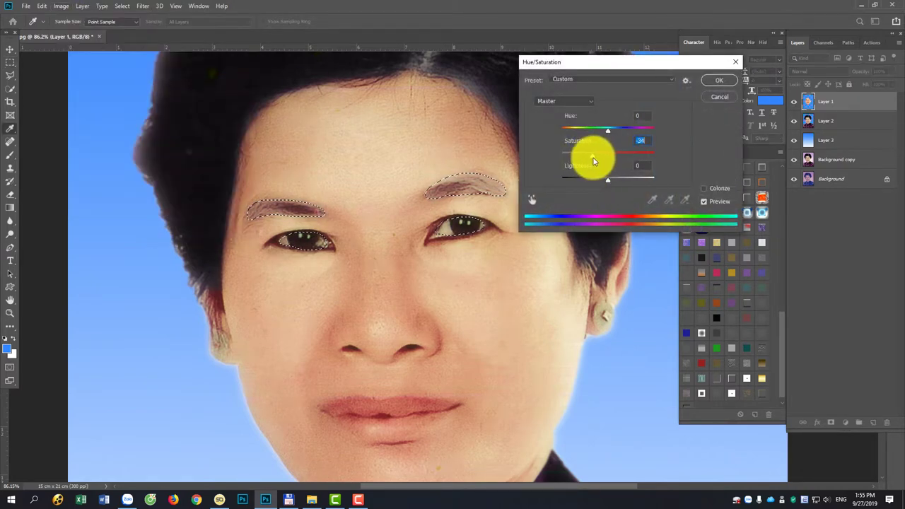
key("Return")
Darken both eyebrows with the Burn Tool at Shadows range, 6% exposure
key("m")
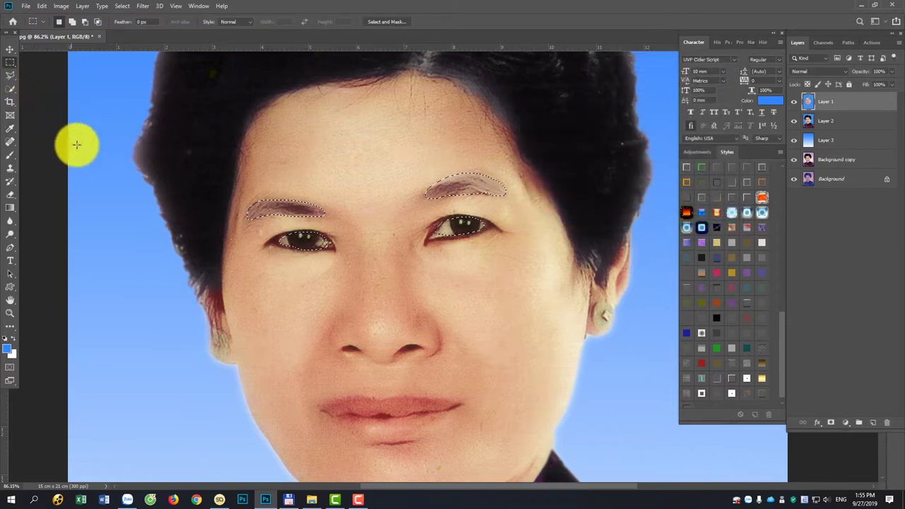
key("o")
right_click(9, 238)
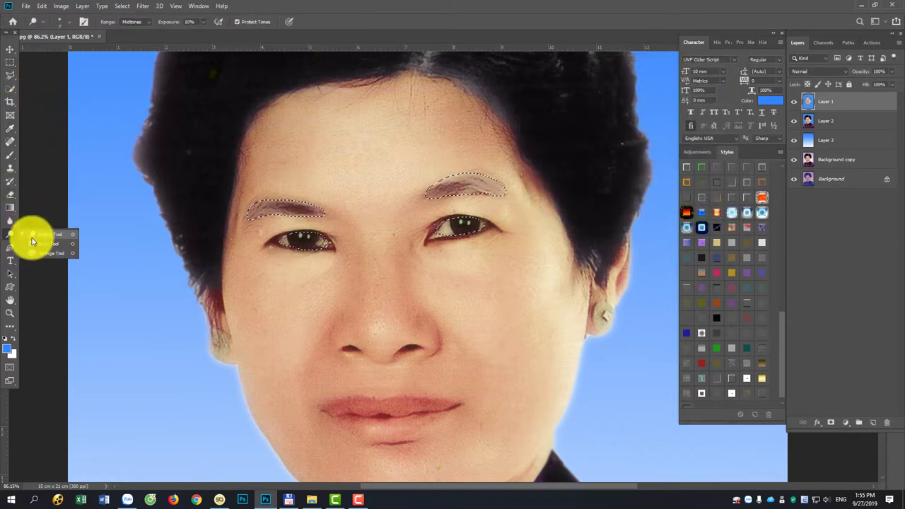
left_click(36, 241)
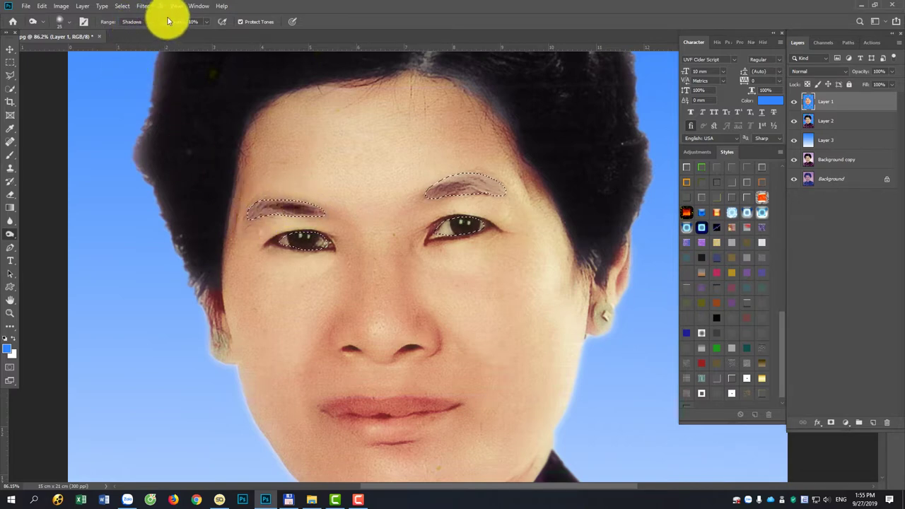
left_click(207, 22)
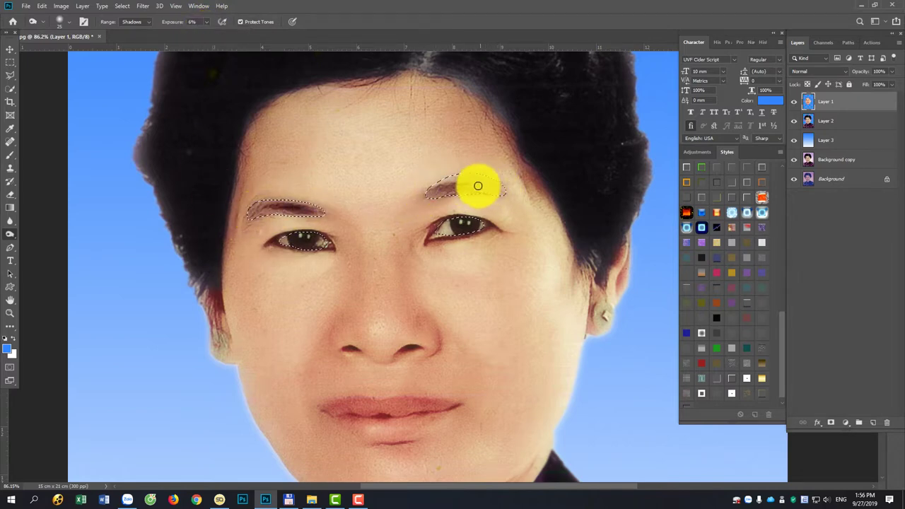
mouse_move(492, 188)
left_mouse_down()
mouse_move(441, 182)
mouse_move(472, 182)
mouse_move(440, 192)
left_mouse_up()
left_click_drag(298, 210, 297, 208)
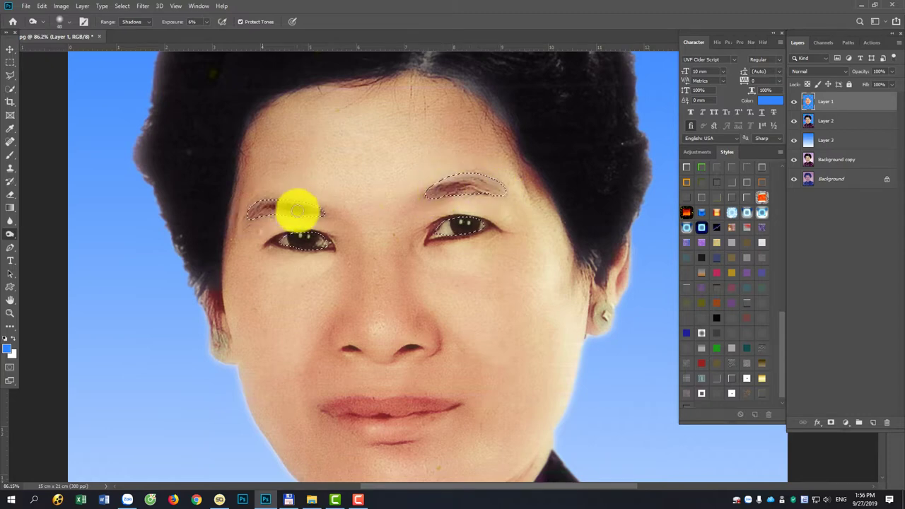
left_click_drag(439, 195, 478, 188)
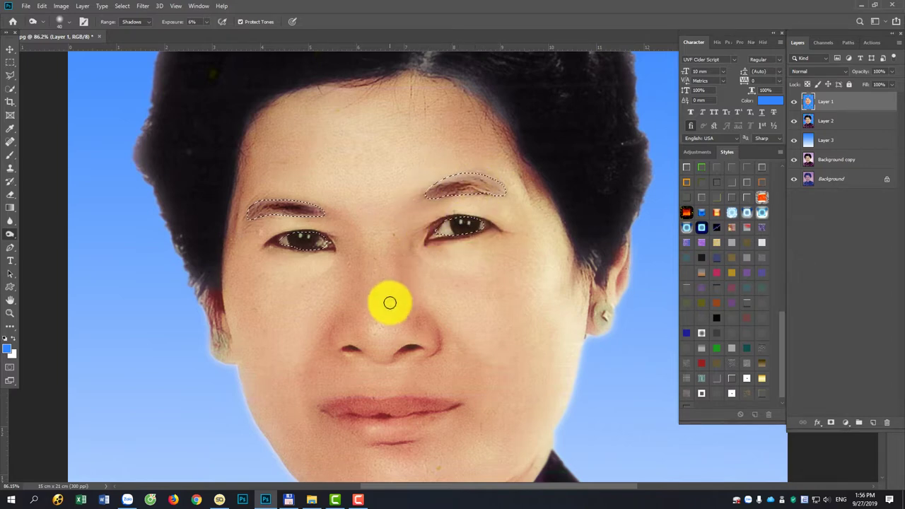
Clear the eyebrow selection and outline the lower lip area with the Patch tool
key("ctrl+d")
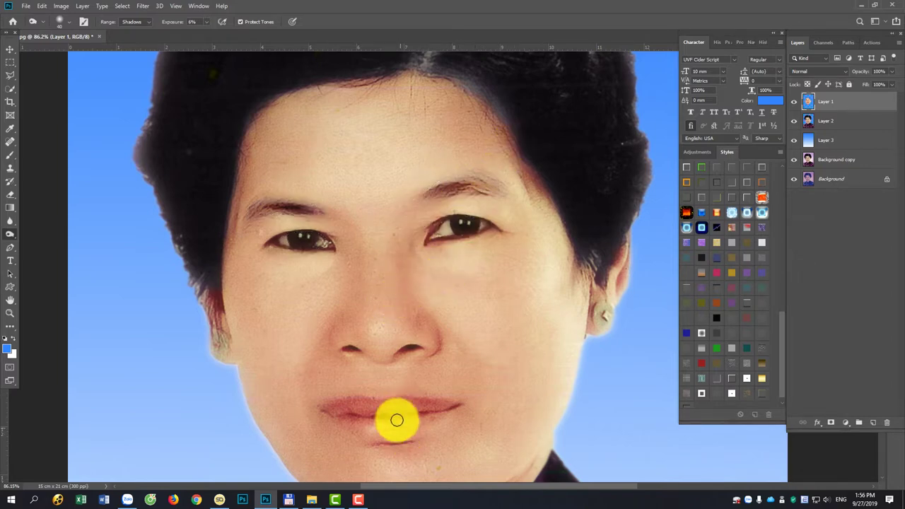
key("j")
key("shift+j")
key("shift+j")
mouse_move(326, 412)
left_mouse_down()
mouse_move(438, 430)
mouse_move(415, 403)
mouse_move(327, 410)
left_mouse_up()
Feather the lip selection and shift its Color Balance toward red
key("shift+F6")
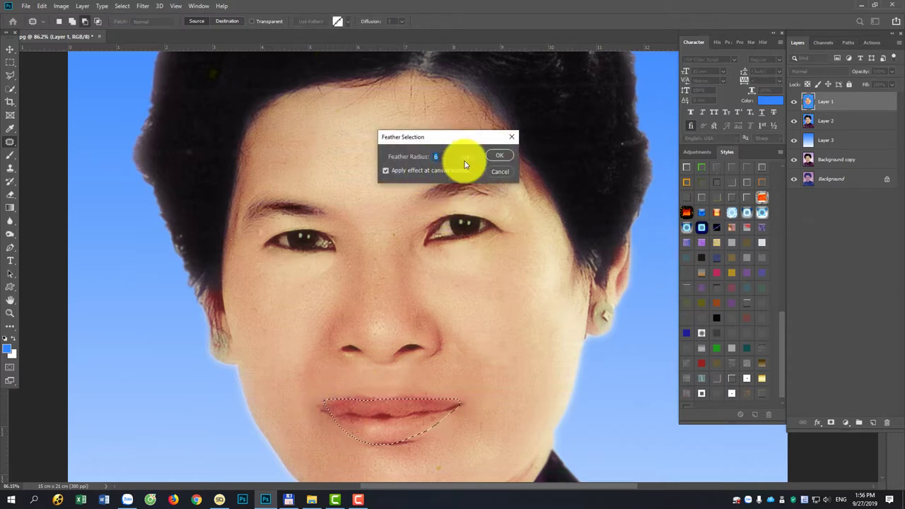
key("Return")
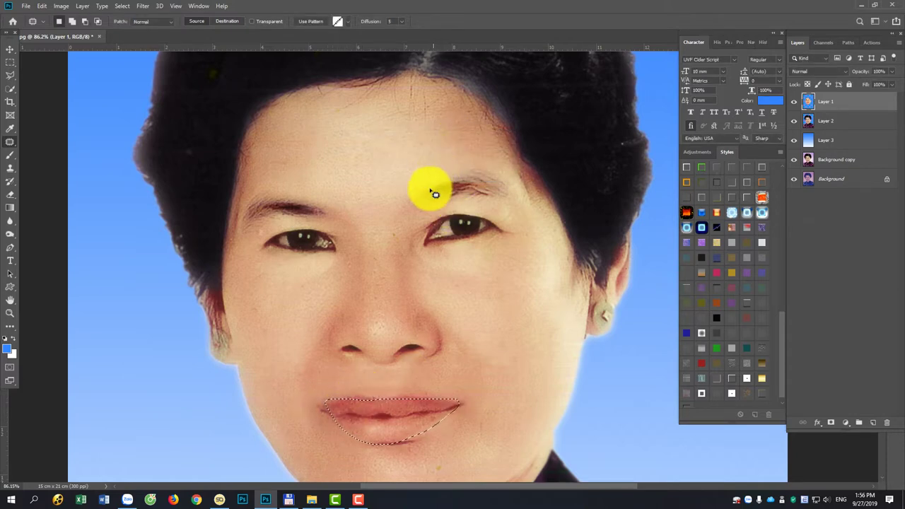
key("ctrl+b")
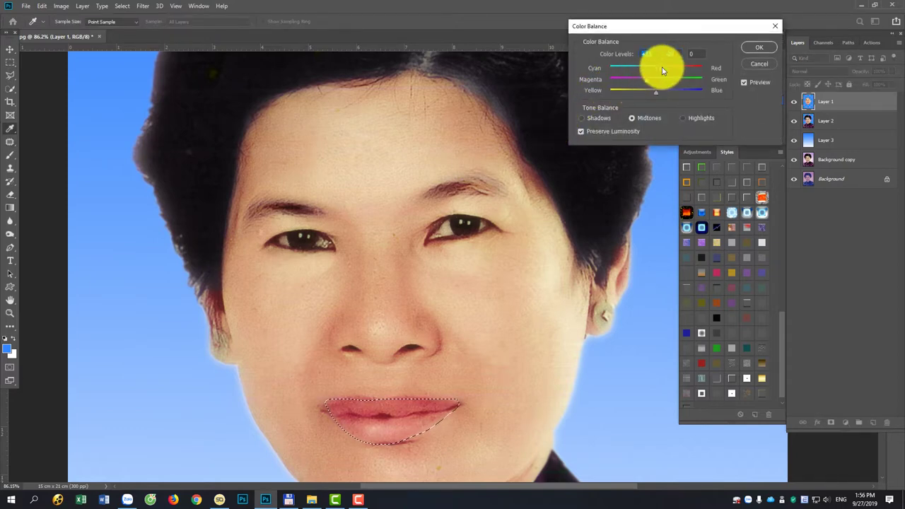
key("Return")
Zoom out to the whole portrait, deselect the lips, and bring up Curves
key("j")
scroll(561, 137, "down", 2)
scroll(561, 137, "down", 2)
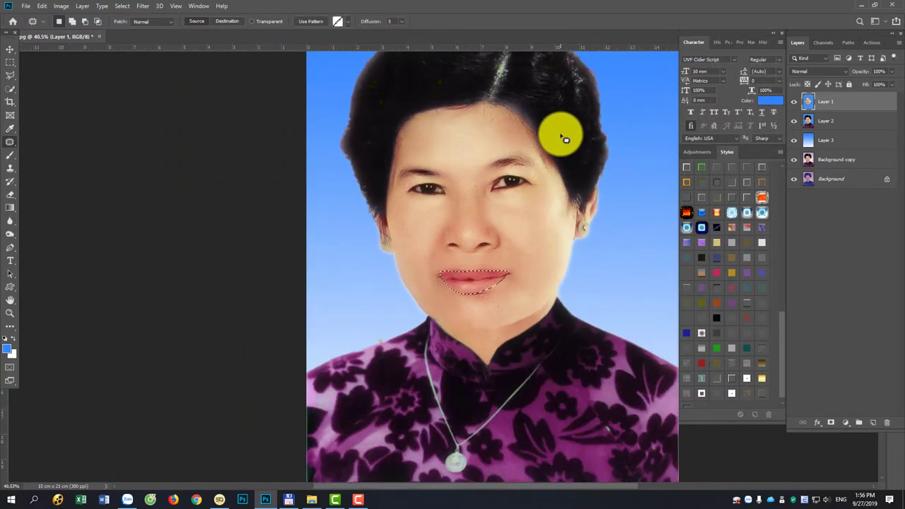
scroll(558, 141, "down", 1)
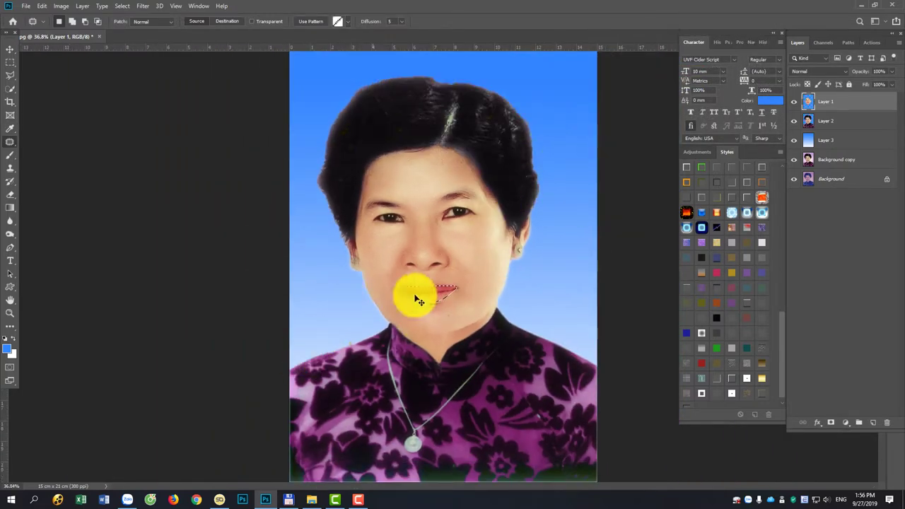
key("ctrl+d")
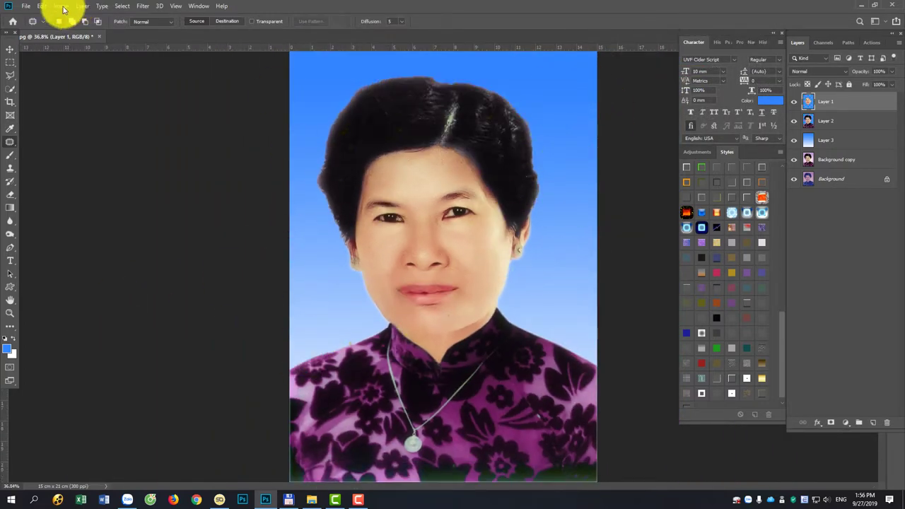
left_click(62, 6)
mouse_move(75, 30)
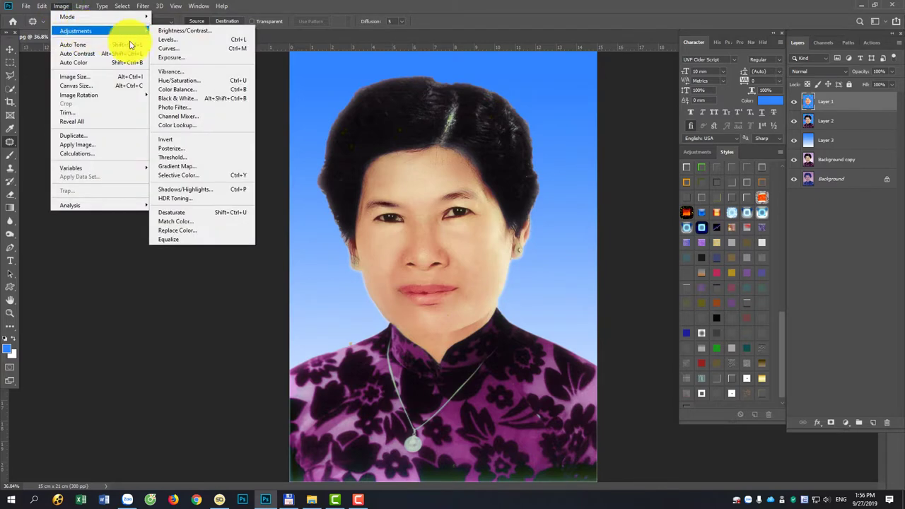
left_click(244, 44)
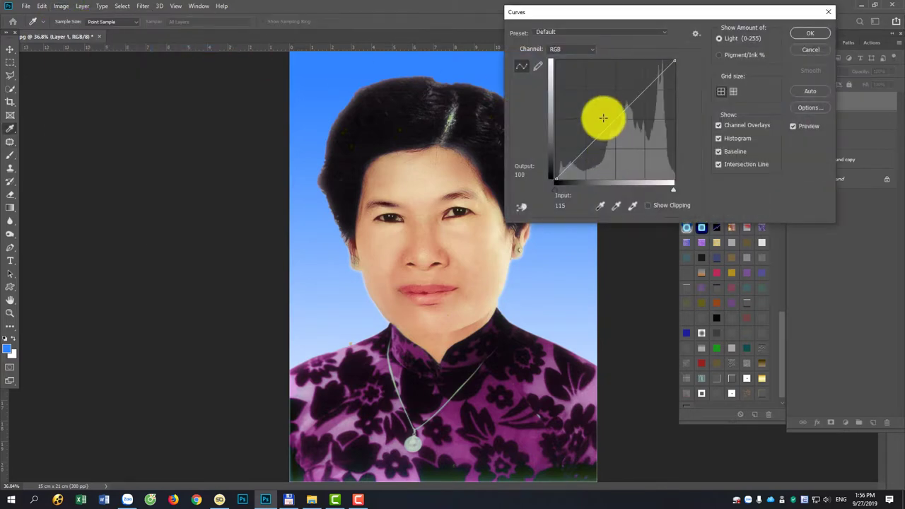
Brighten midtones with a Curves point 114→125, then set Camera Raw luminance noise reduction to 33
left_click(608, 120)
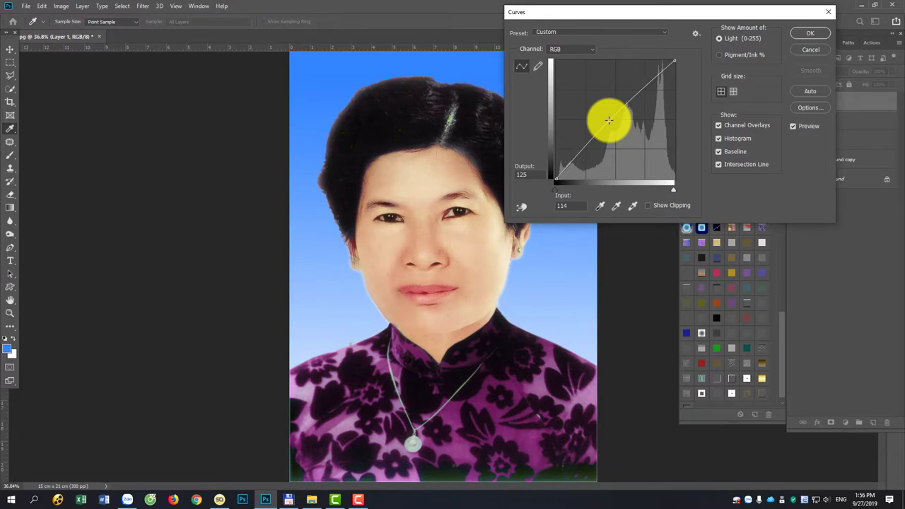
key("Return")
left_click(143, 5)
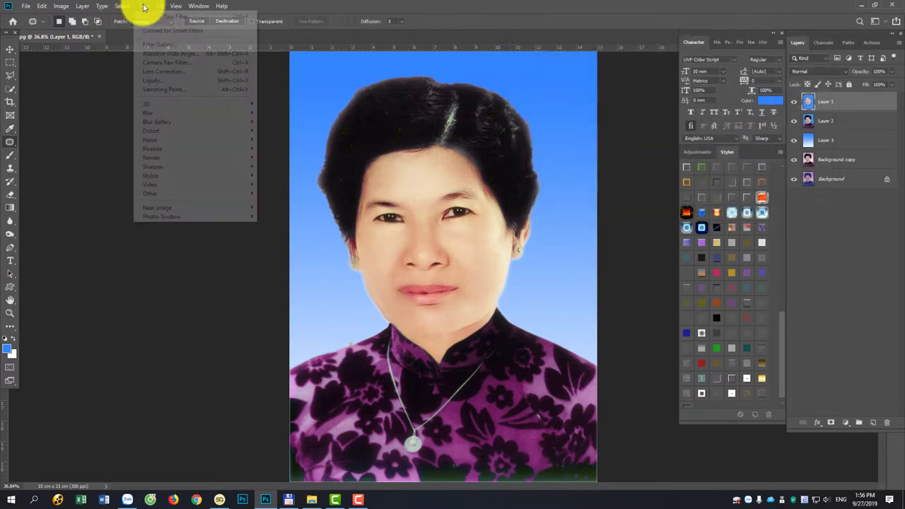
mouse_move(148, 112)
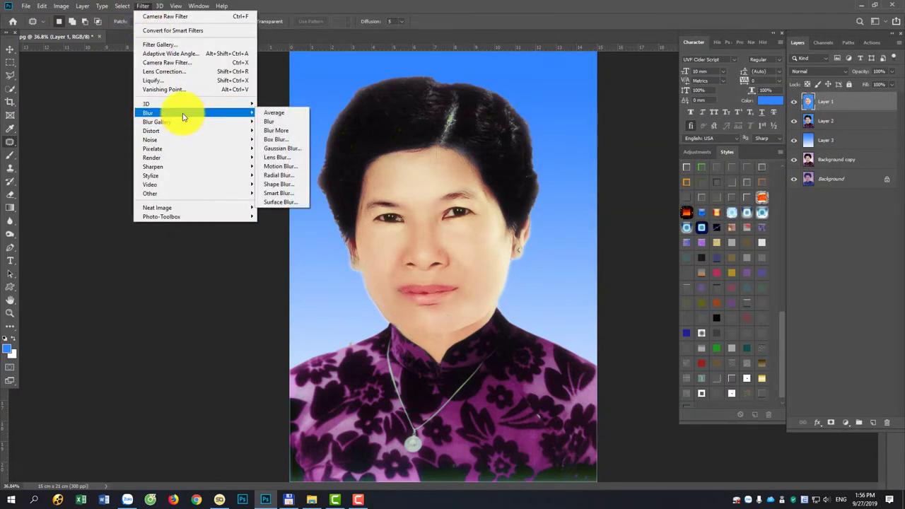
left_click(194, 62)
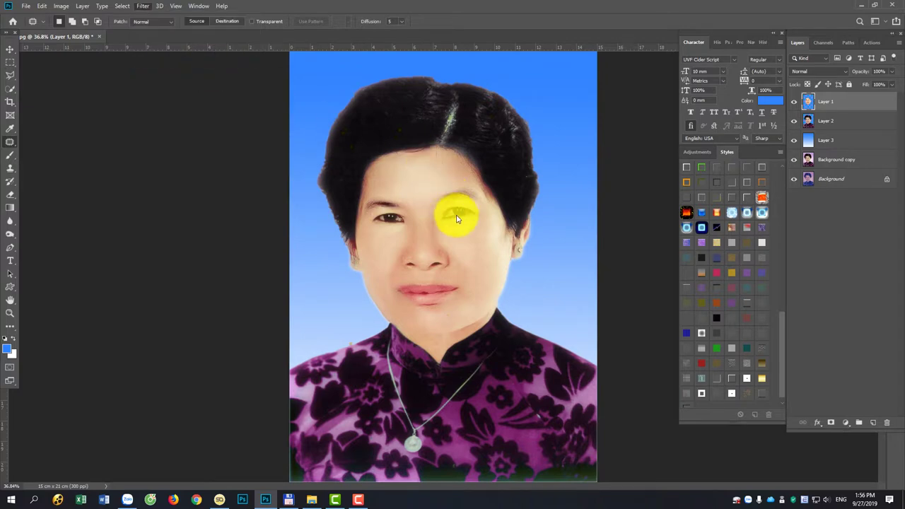
left_click(383, 165)
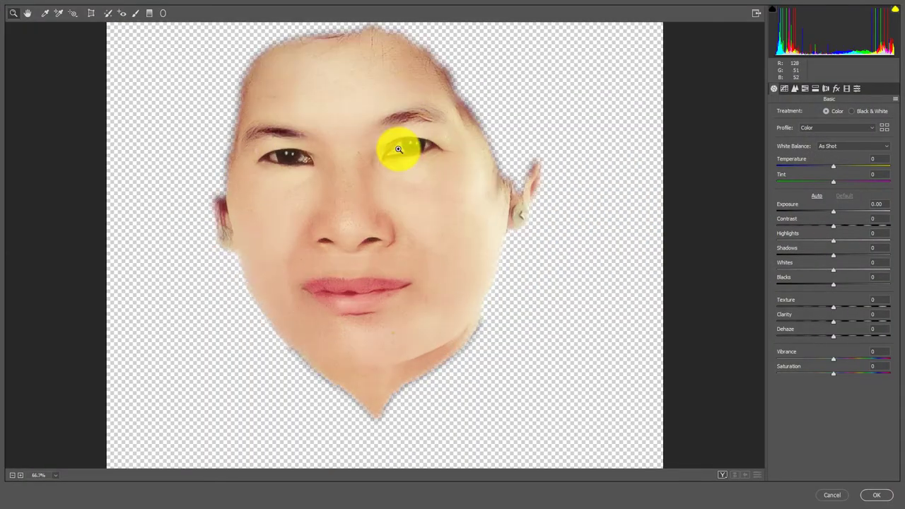
left_click(794, 88)
mouse_move(798, 204)
left_mouse_down()
mouse_move(814, 207)
mouse_move(806, 223)
left_mouse_up()
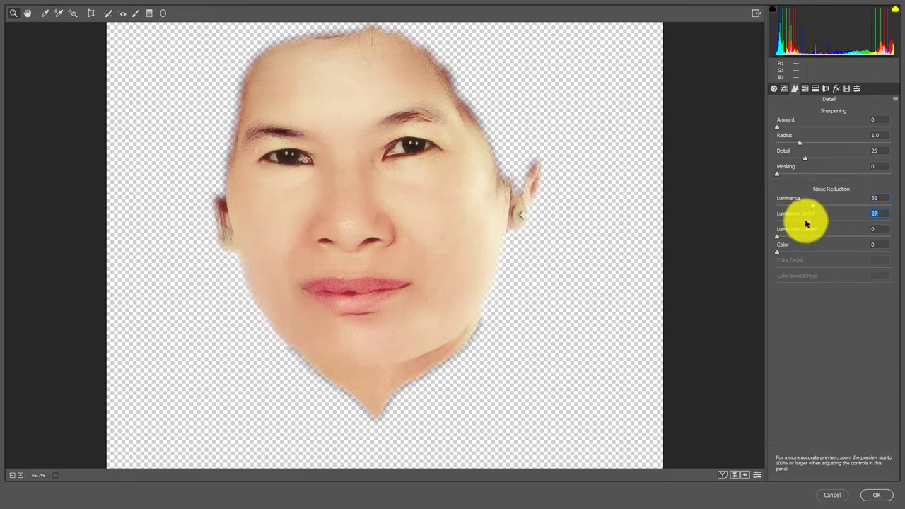
Add Camera Raw grain amount 13 and a +28 post-crop vignette, then apply
left_click(774, 88)
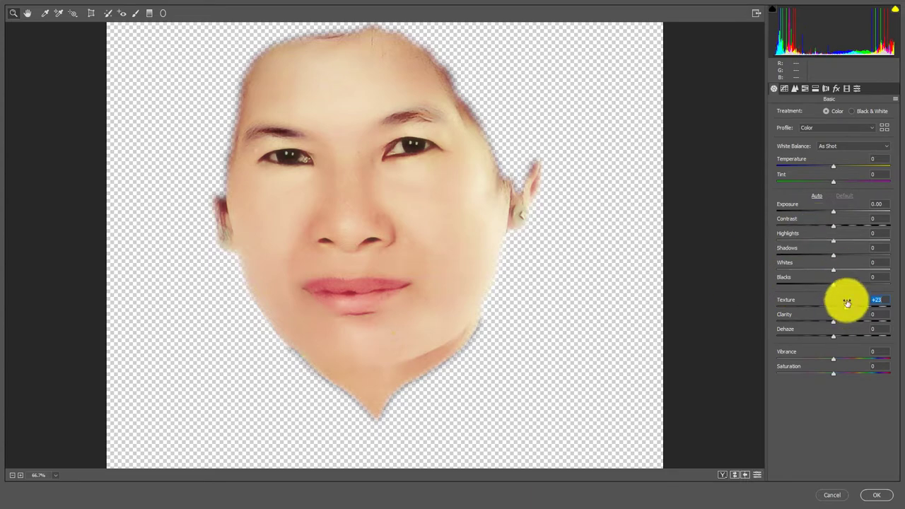
left_click(836, 89)
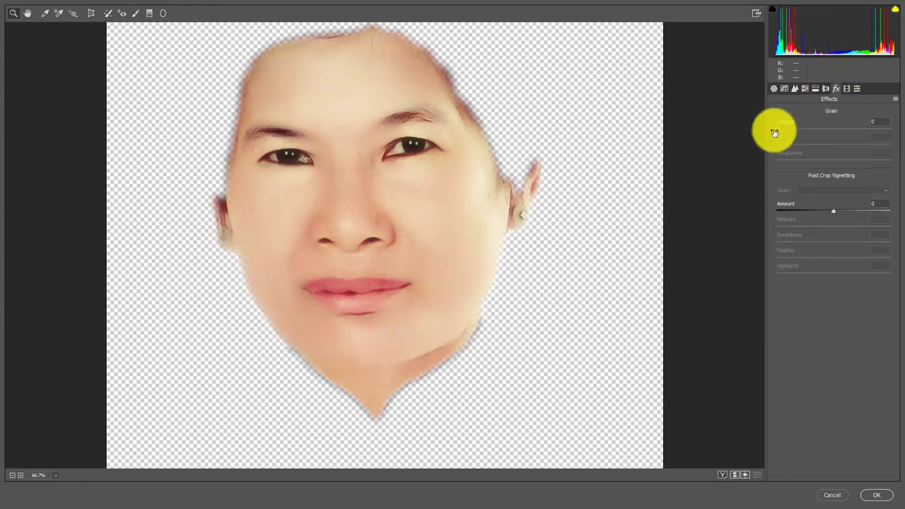
left_click_drag(787, 129, 790, 129)
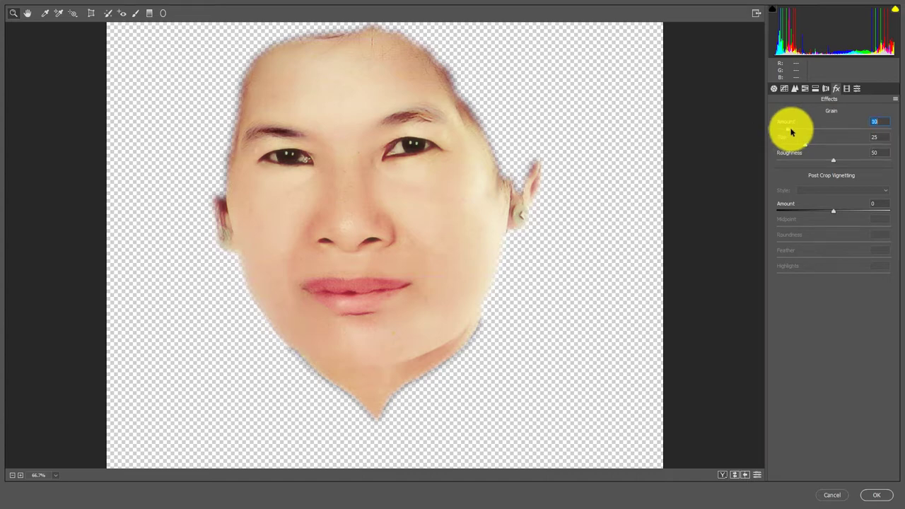
key("ctrl+plus")
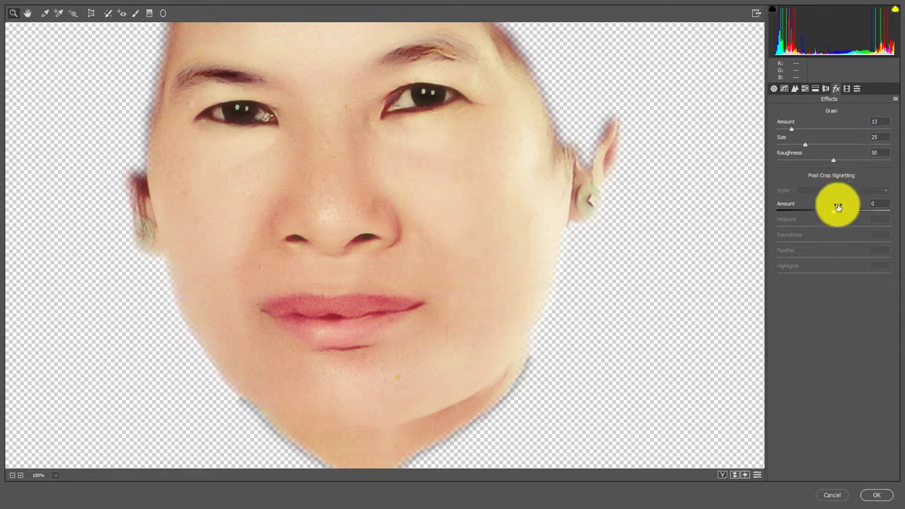
mouse_move(831, 210)
left_mouse_down()
mouse_move(815, 208)
mouse_move(850, 207)
left_mouse_up()
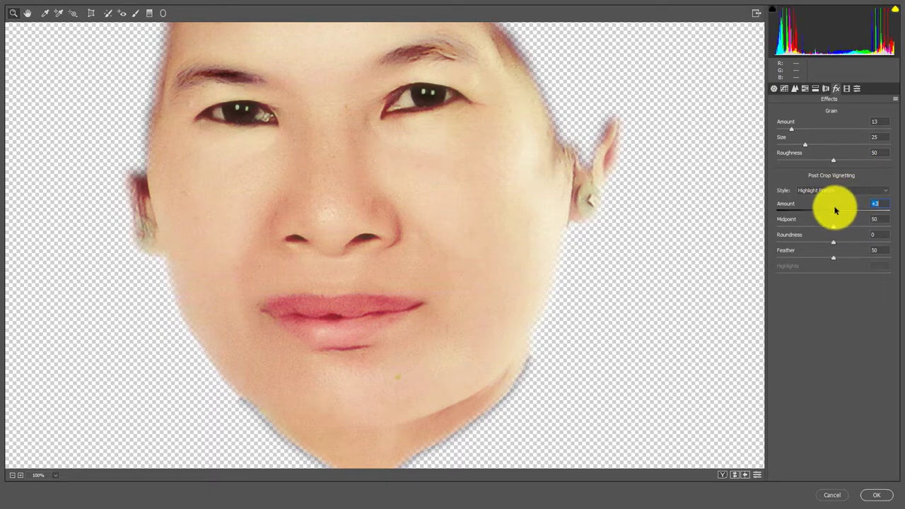
key("Return")
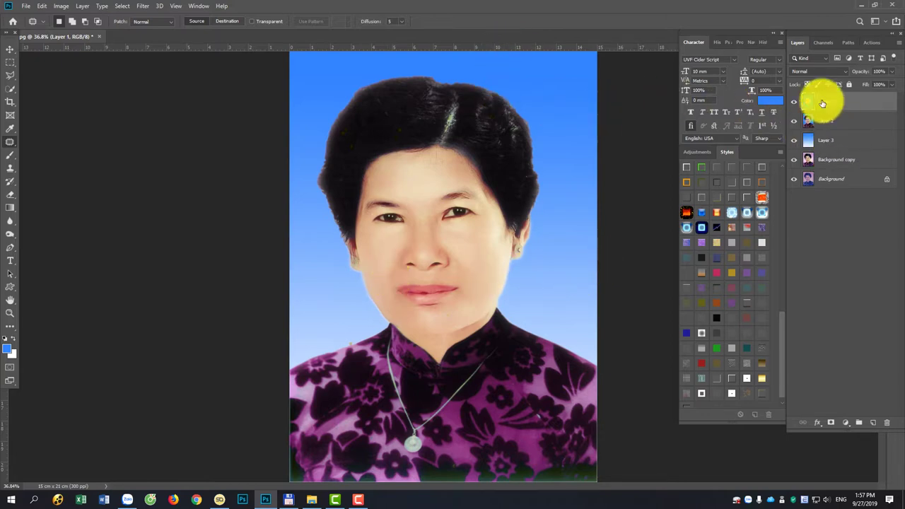
Group Layer 1, Layer 2, Layer 3 and Background copy into Group 1
key("ctrl+plus")
key("ctrl+minus")
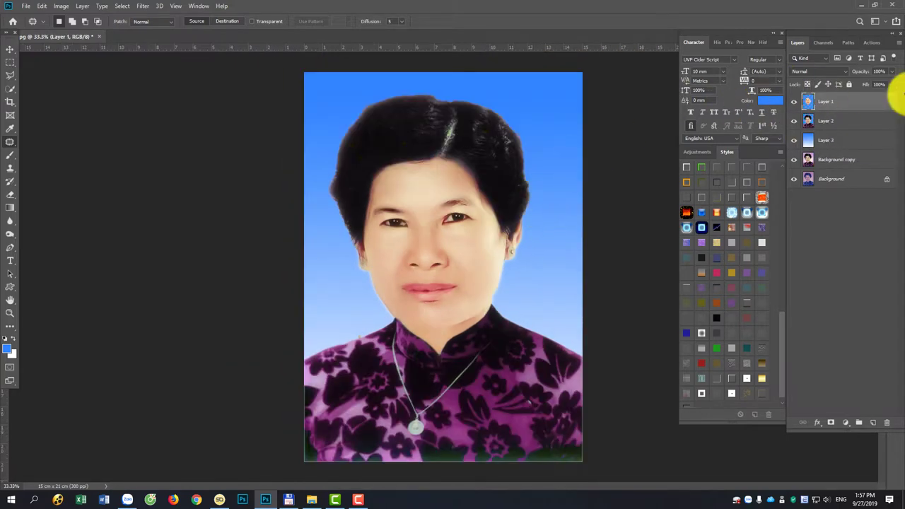
left_click(816, 161)
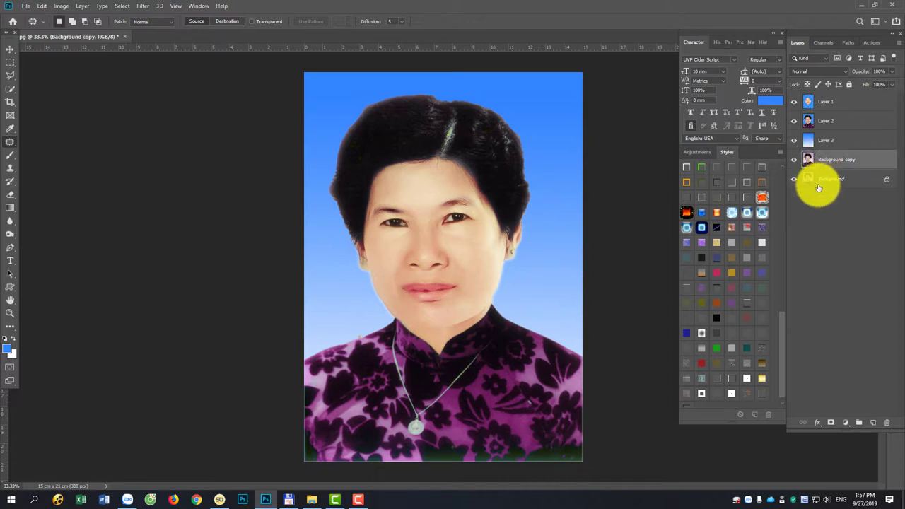
left_click(818, 181)
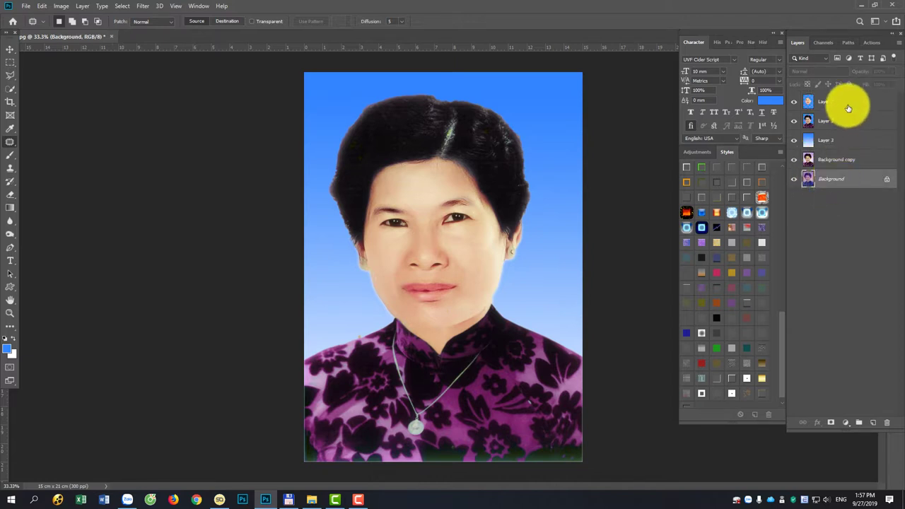
left_click(848, 107)
left_click(848, 161, "shift")
left_click(858, 422)
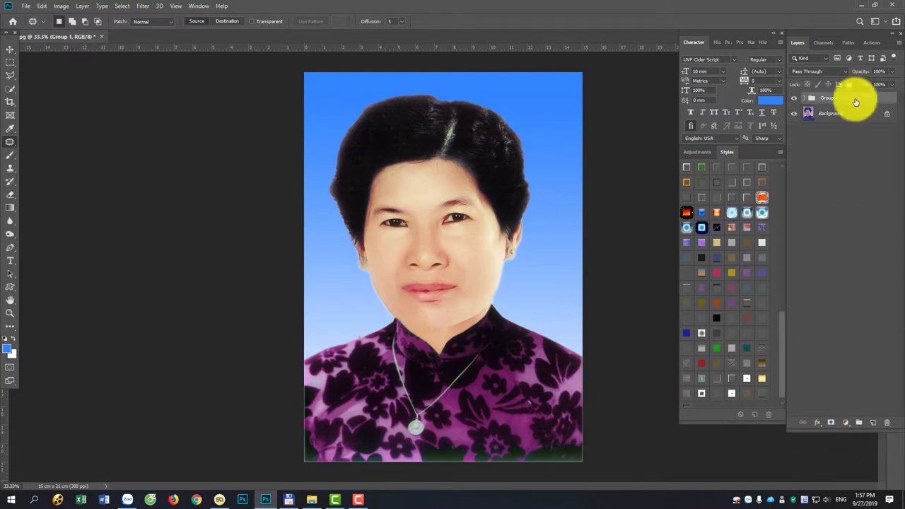
Toggle Group 1 visibility to compare with the original, then expand it and select Layer 2
left_click(794, 101)
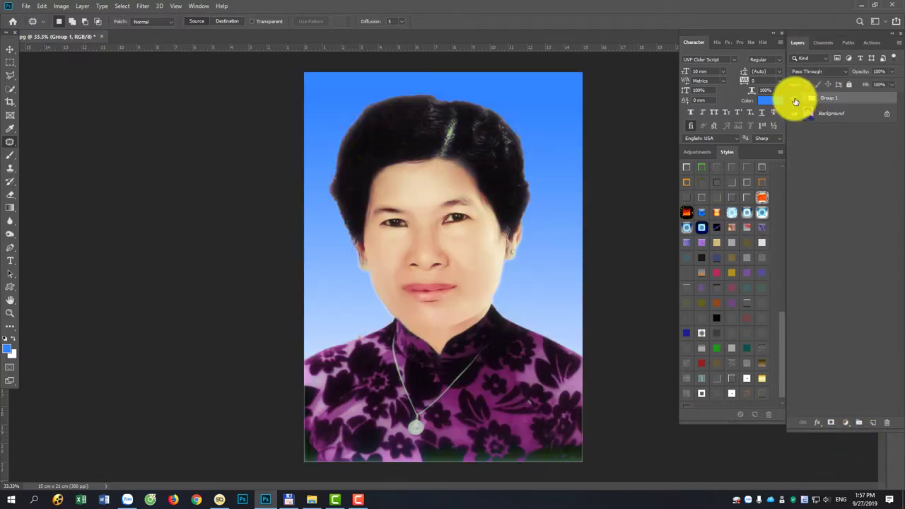
left_click(795, 101)
left_click(794, 101)
left_click(795, 101)
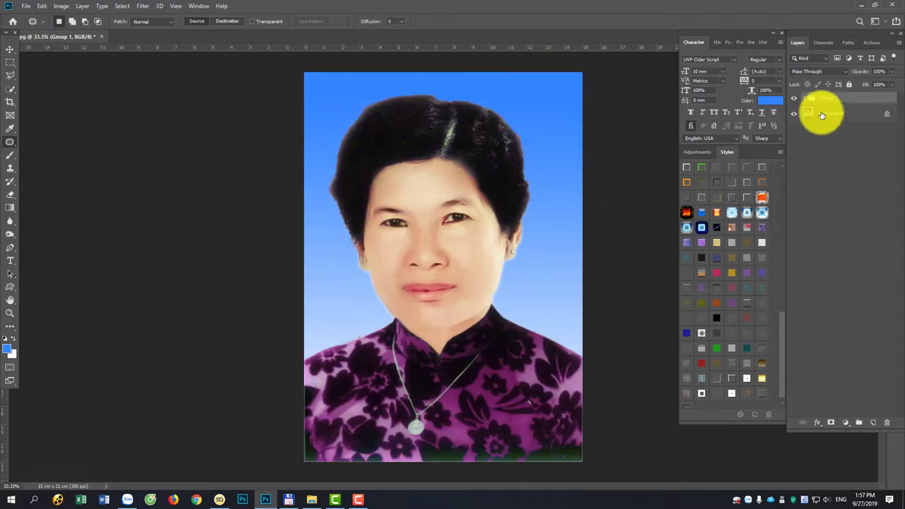
left_click(805, 99)
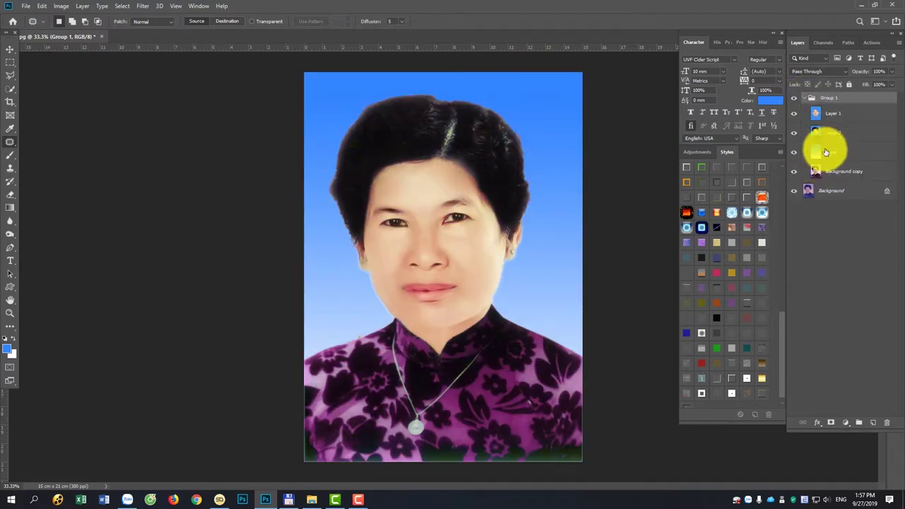
left_click(825, 138)
Quick-select the dark strip along the dress's bottom edge and feather it
key("w")
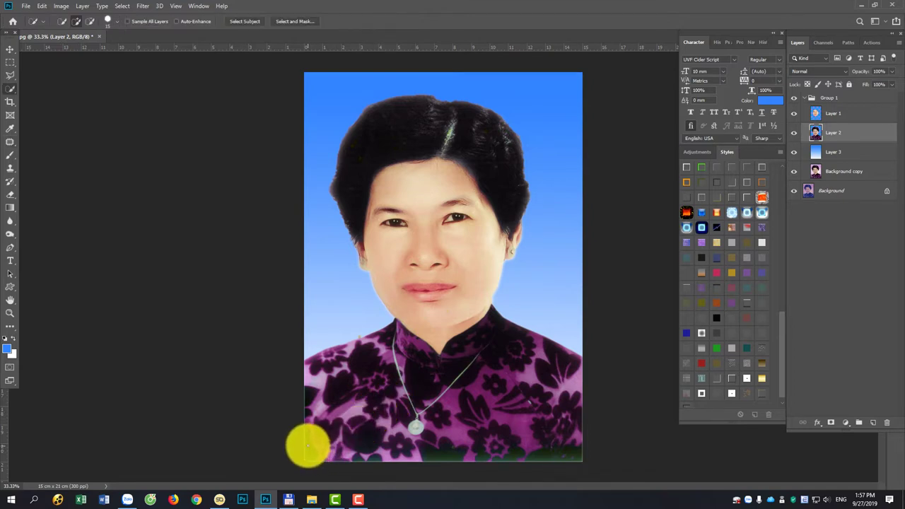
mouse_move(311, 458)
left_mouse_down()
mouse_move(560, 458)
mouse_move(523, 456)
left_mouse_up()
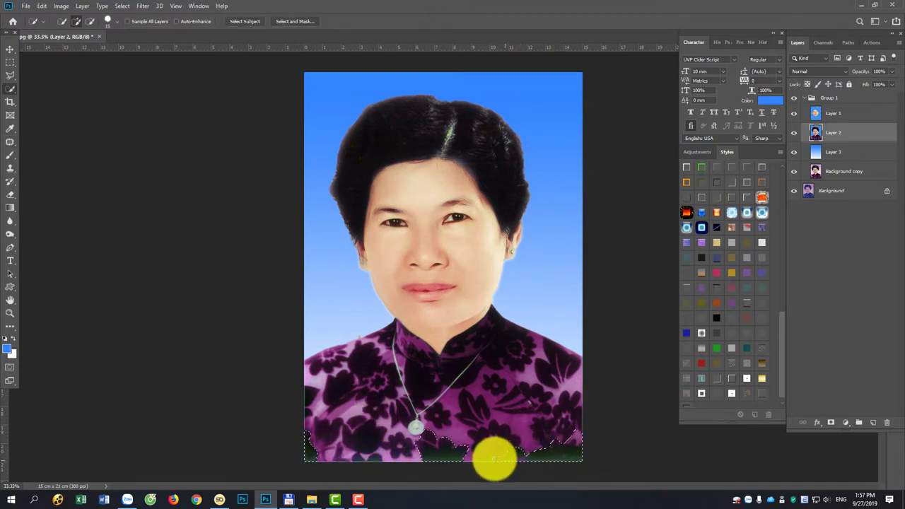
left_click_drag(436, 458, 381, 461)
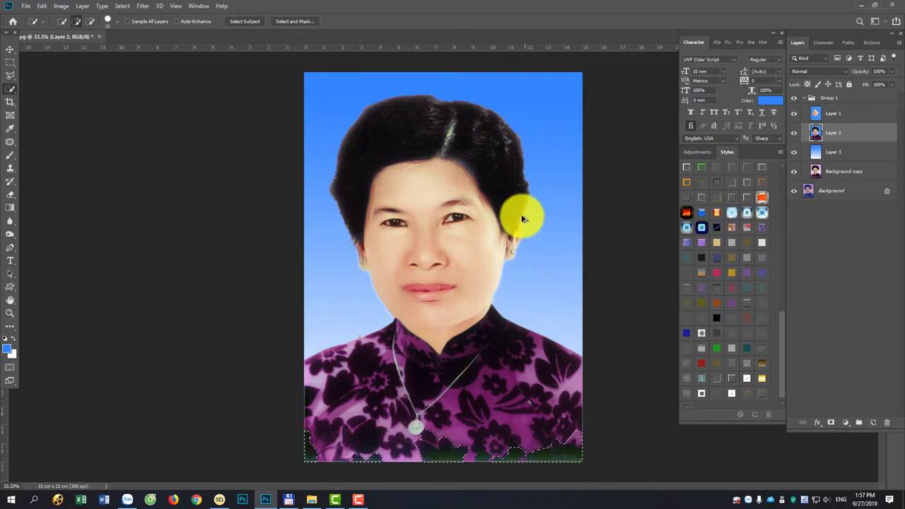
key("shift+F6")
key("Return")
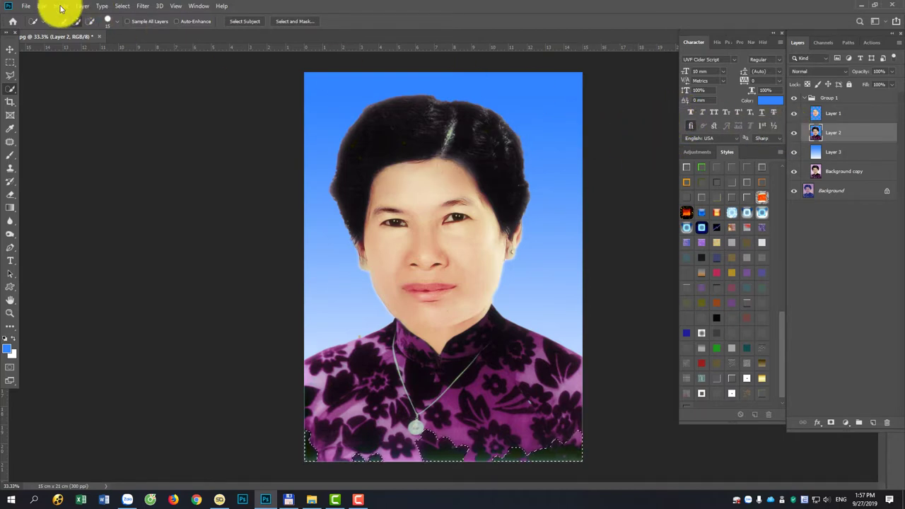
Set the strip's Hue/Saturation to Saturation -100 with lower lightness, deselect, and zoom out
key("ctrl+u")
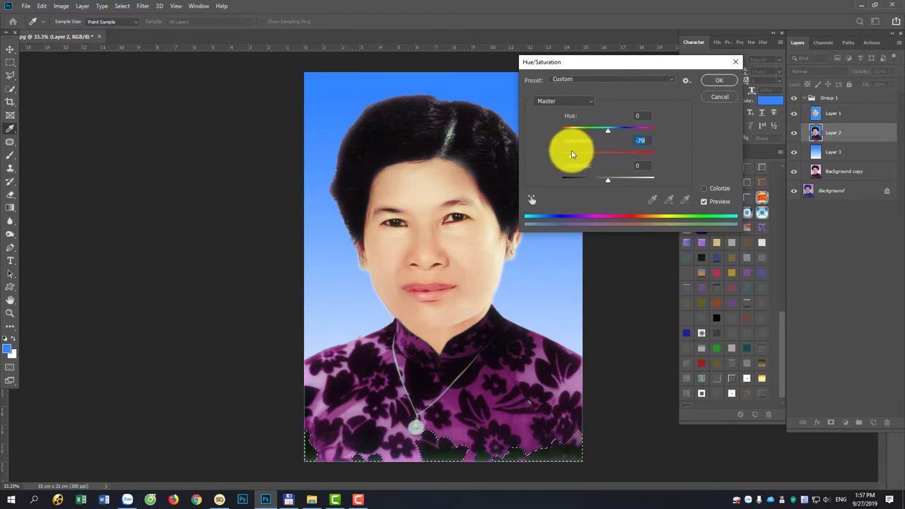
left_click_drag(573, 154, 557, 150)
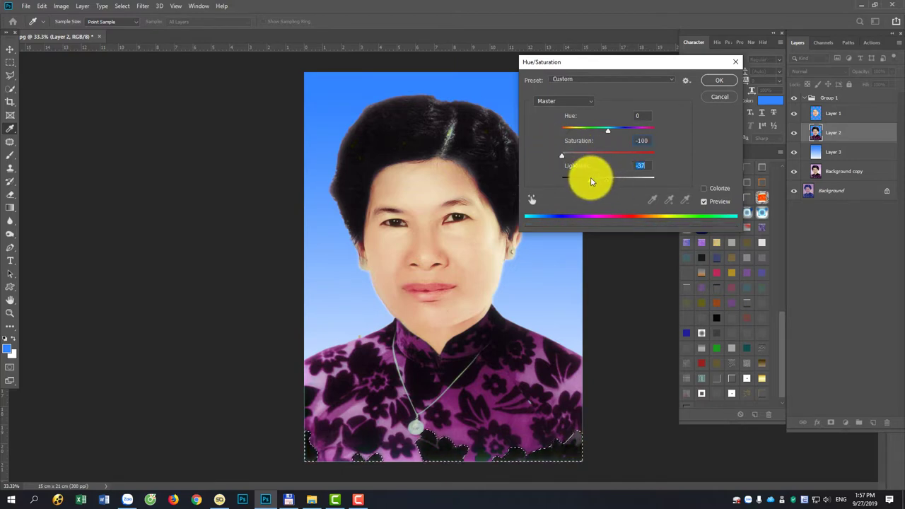
left_click(721, 83)
key("w")
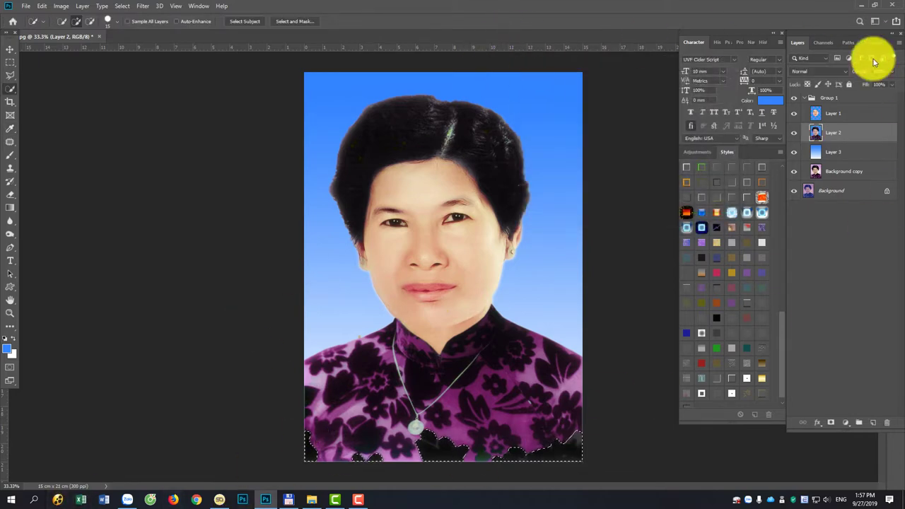
key("ctrl+d")
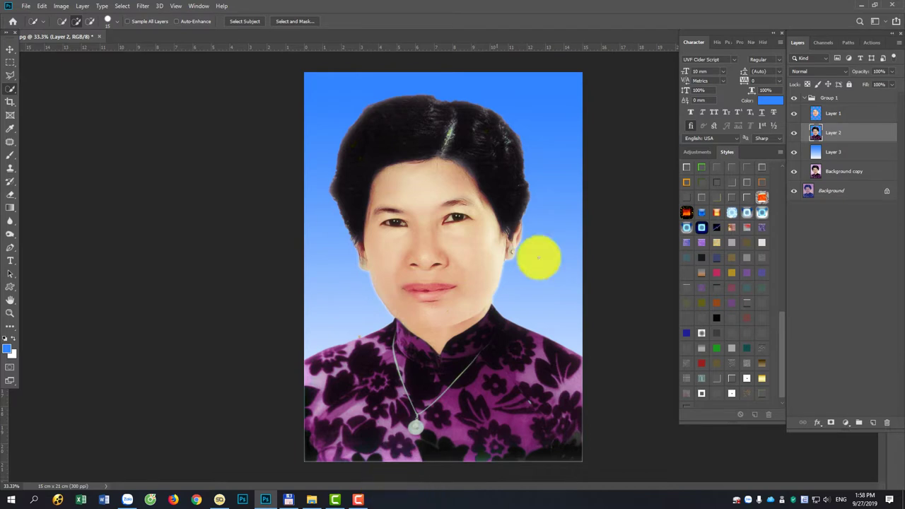
key("ctrl+minus")
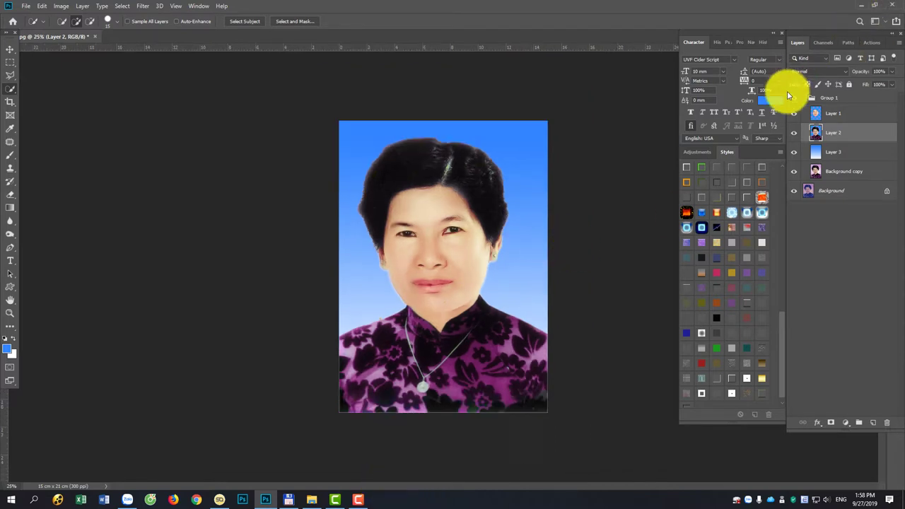
Compare Group 1 against the original, then zoom in and erase fringe along the hair's left edge
left_click(793, 99)
left_click(793, 99)
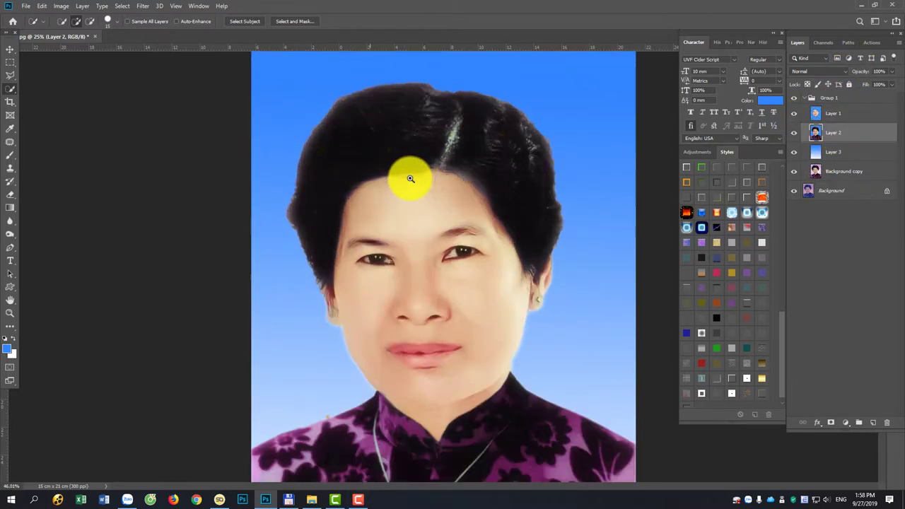
left_click_drag(387, 157, 279, 115)
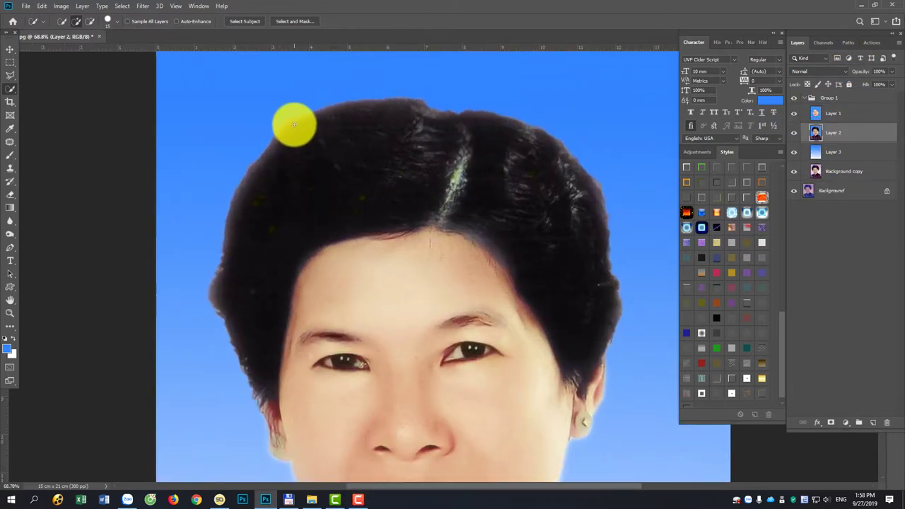
key("e")
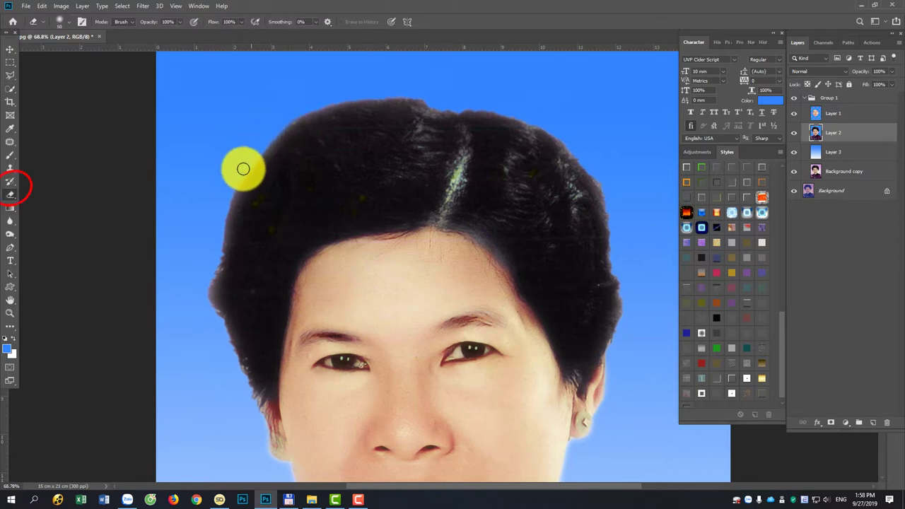
mouse_move(286, 114)
left_mouse_down()
mouse_move(220, 324)
mouse_move(248, 397)
left_mouse_up()
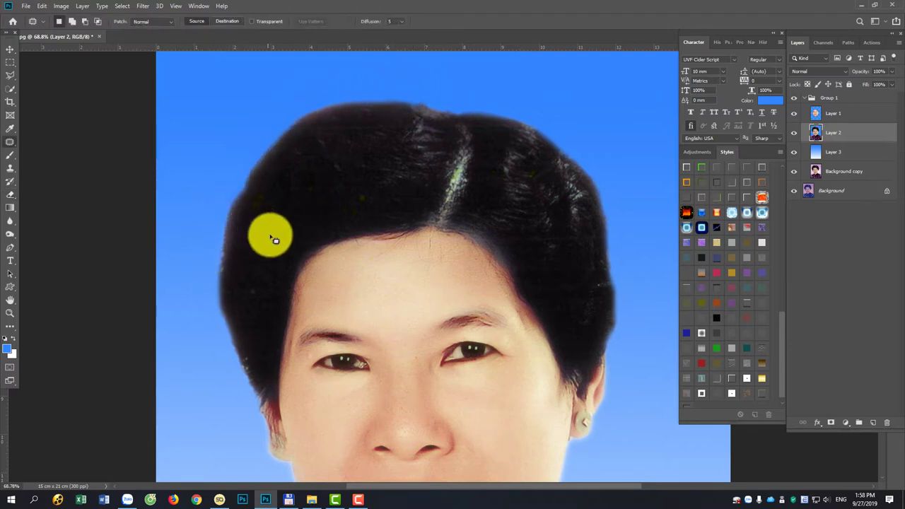
key("j")
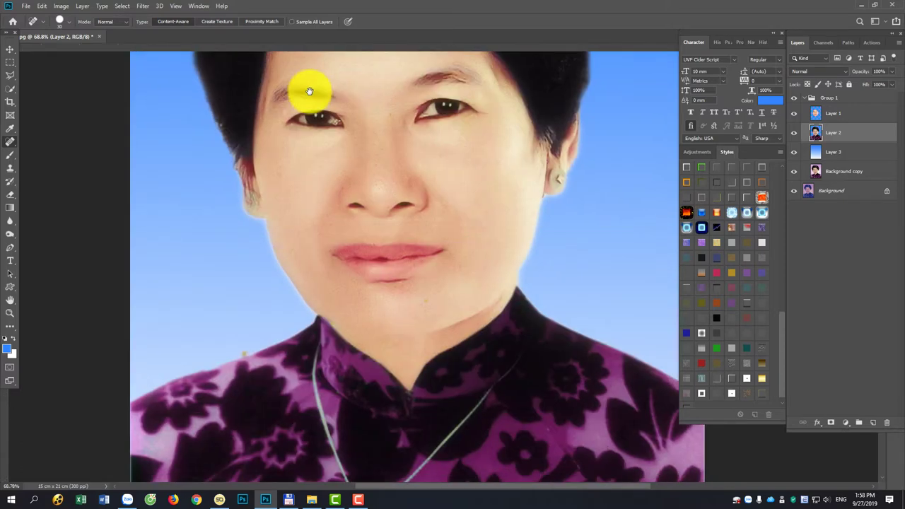
Heal the small spots between the eyes and on the face of Layer 1 with the Spot Healing Brush
left_click_drag(323, 358, 307, 91)
scroll(607, 155, "down", 1)
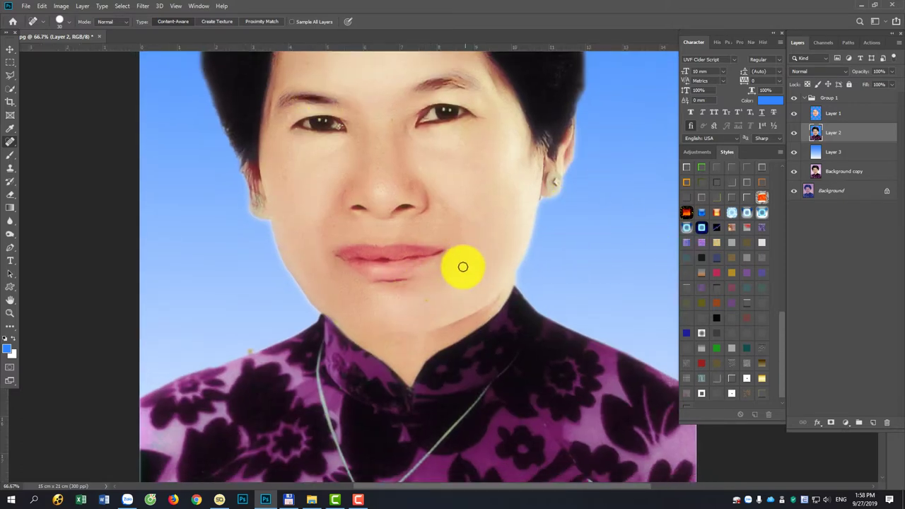
left_click(824, 113)
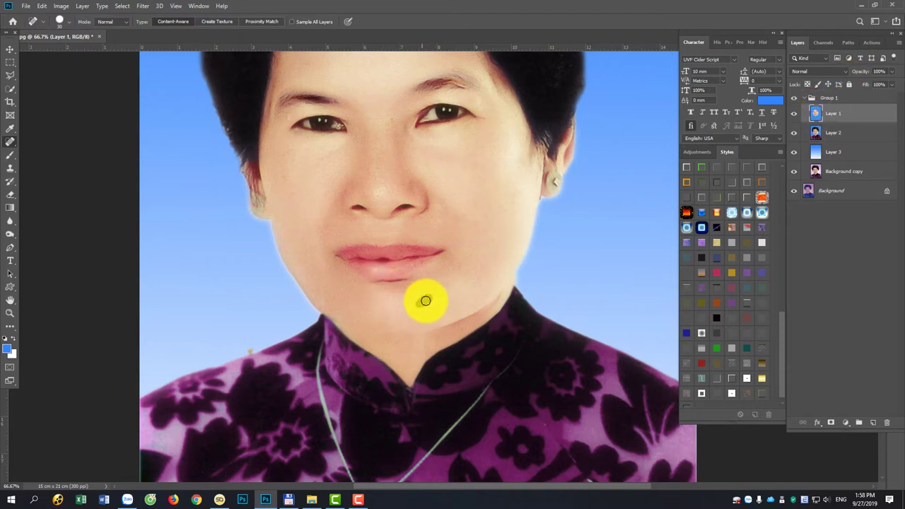
left_click(410, 182)
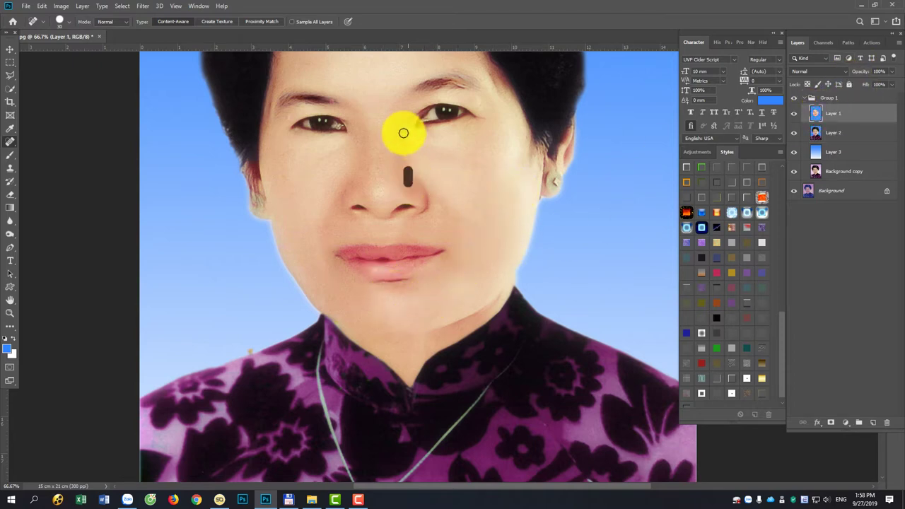
left_click(390, 118)
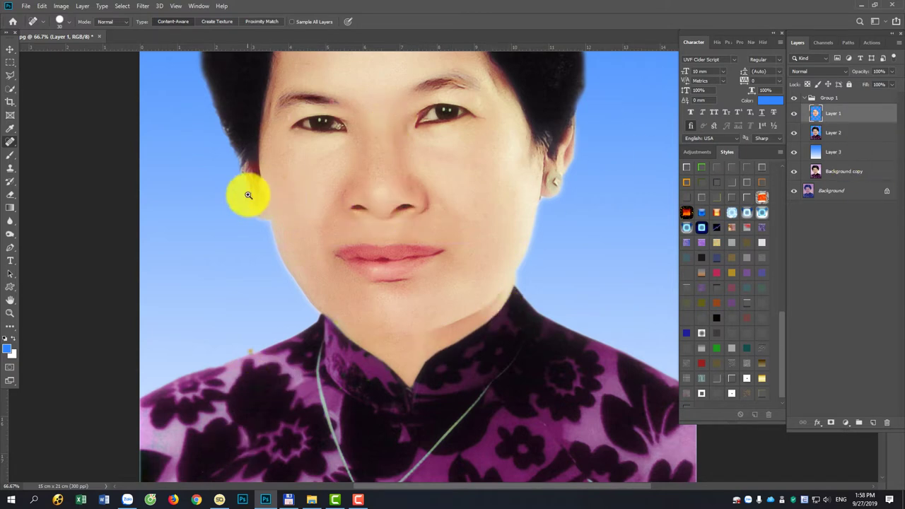
scroll(251, 194, "up", 1)
left_click_drag(518, 205, 377, 220)
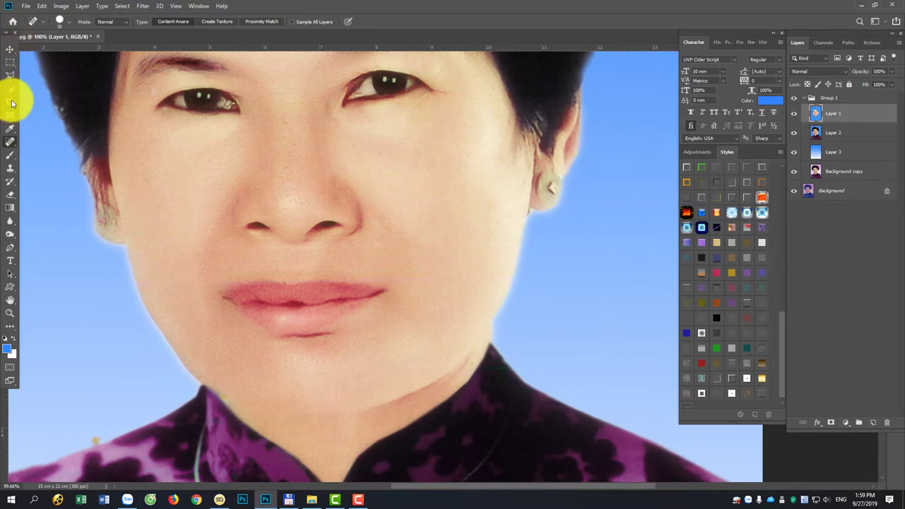
Outline both earrings with the Patch Tool and start a 6-pixel feather on the selection
right_click(10, 141)
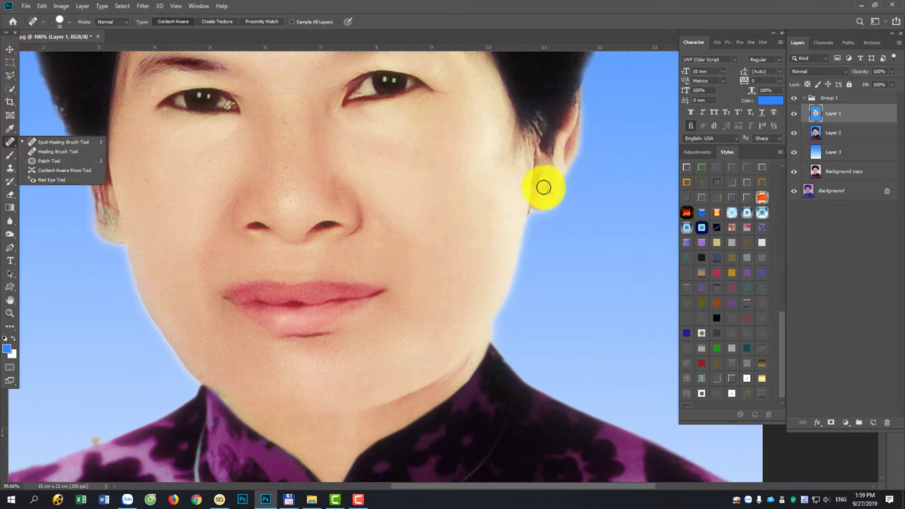
key("shift+j")
key("shift+j")
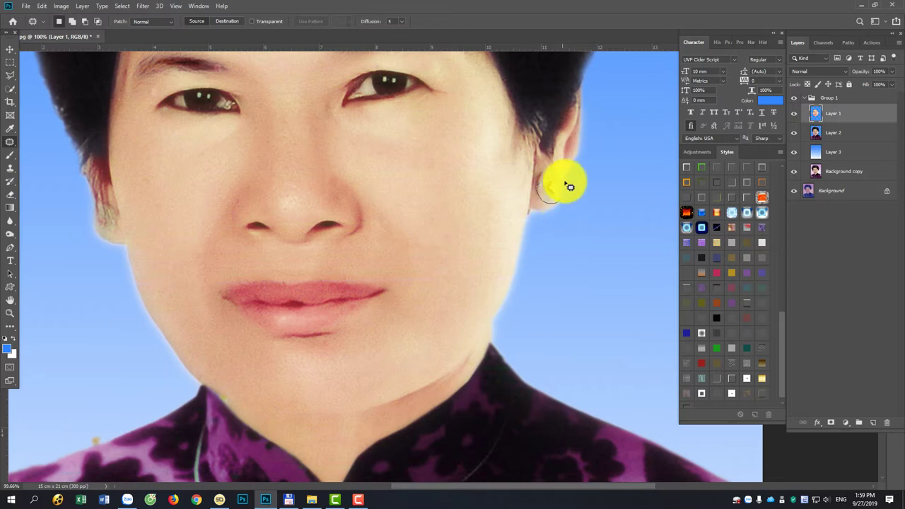
left_click_drag(536, 191, 537, 190)
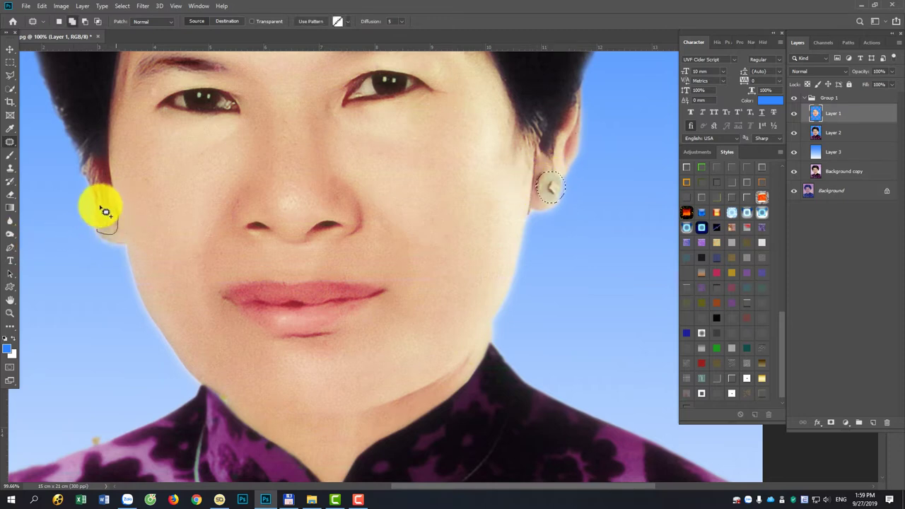
left_click_drag(104, 210, 113, 206)
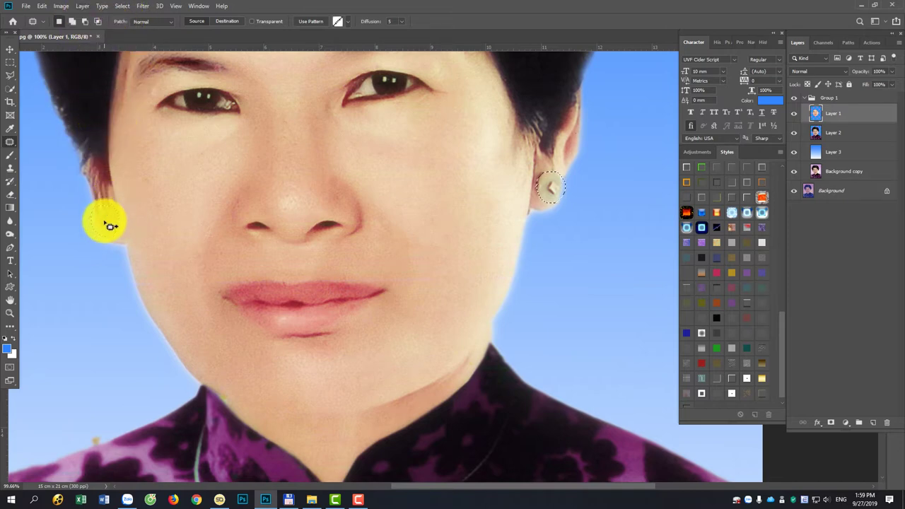
key("shift+F6")
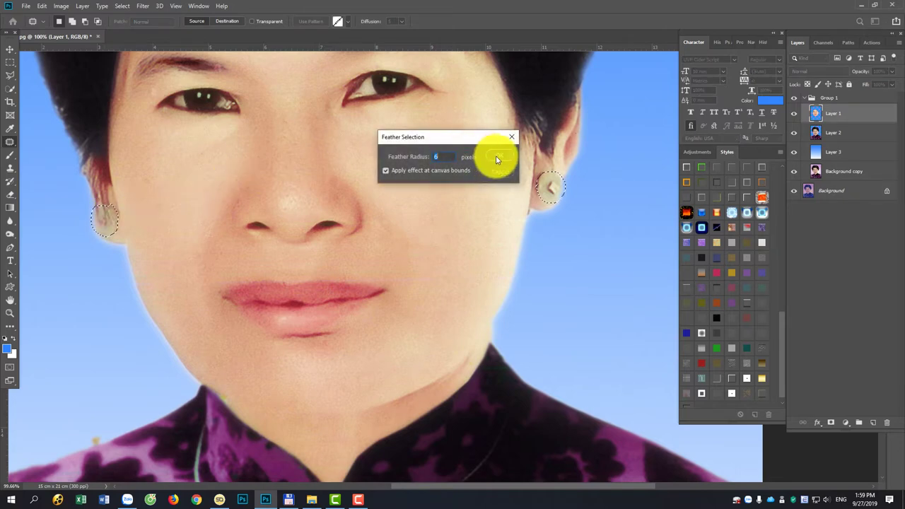
Confirm the 6-pixel feather and turn the earrings green with Color Balance +6, +96, -24
left_click(497, 159)
left_click(63, 5)
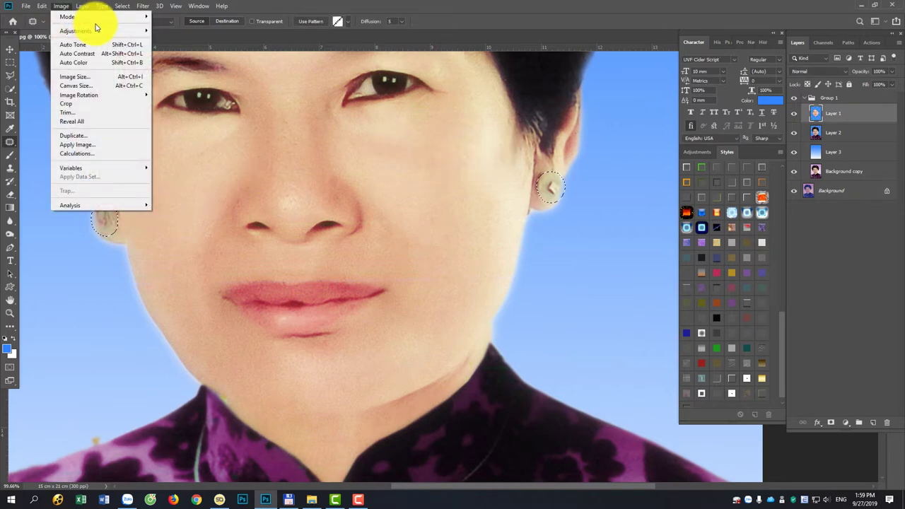
mouse_move(76, 30)
left_click(214, 85)
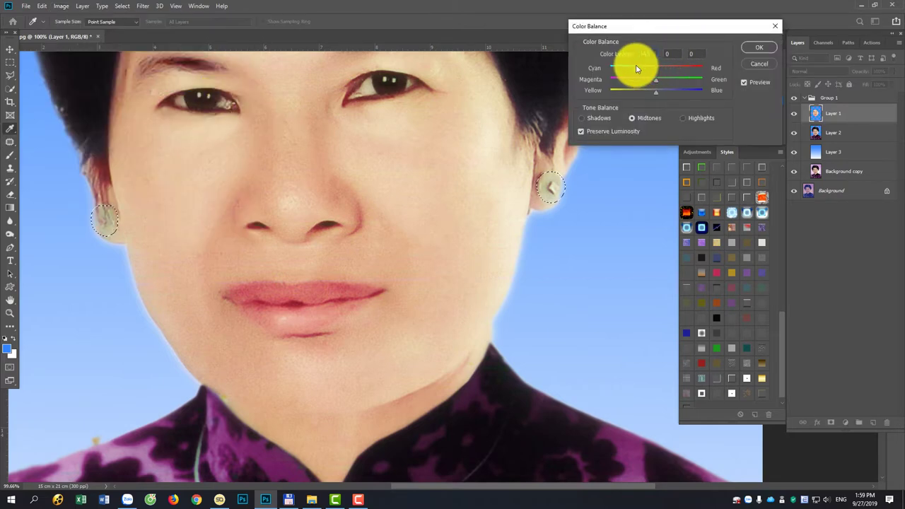
mouse_move(671, 63)
left_mouse_down()
mouse_move(657, 66)
mouse_move(700, 80)
mouse_move(644, 90)
left_mouse_up()
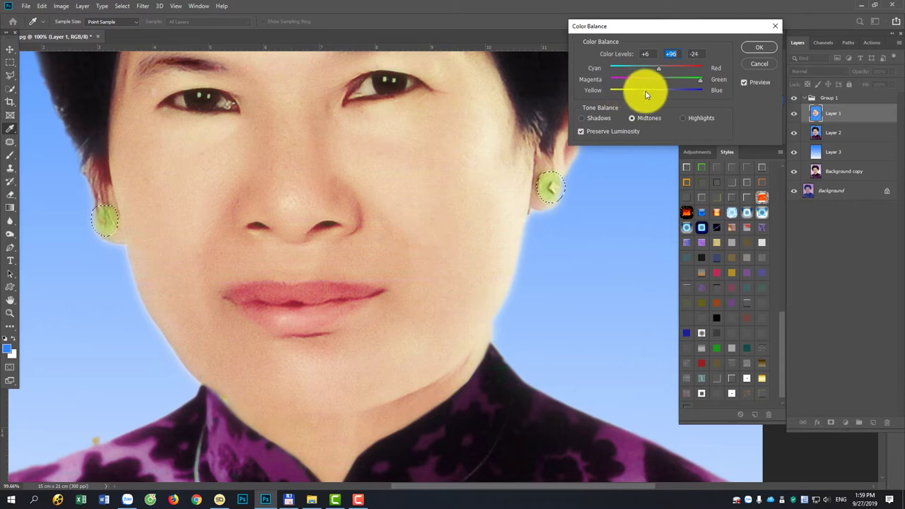
key("Return")
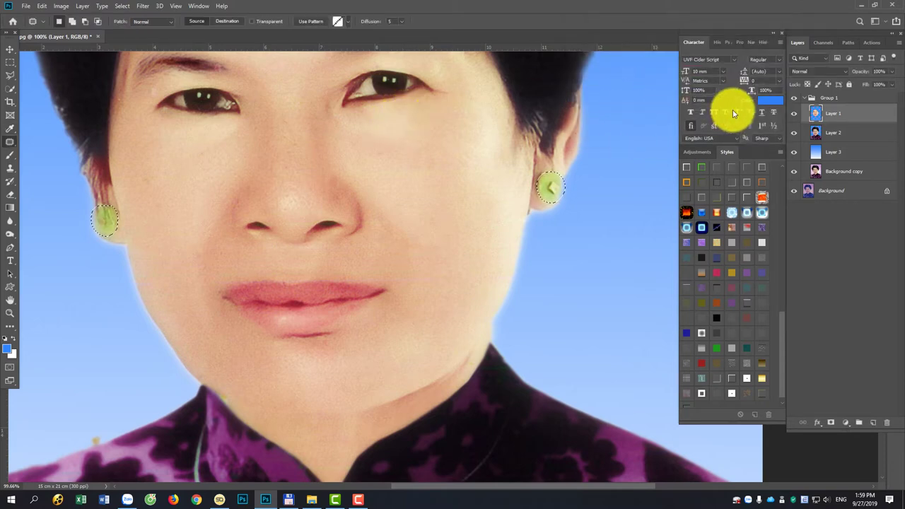
Darken the earrings' midtones slightly with Curves, pulling the midpoint to 127/94
left_click(60, 6)
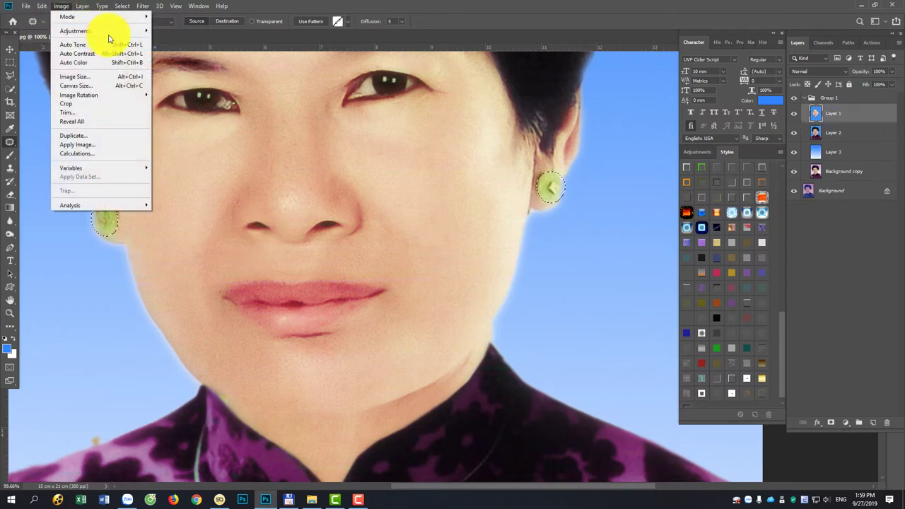
left_click(236, 45)
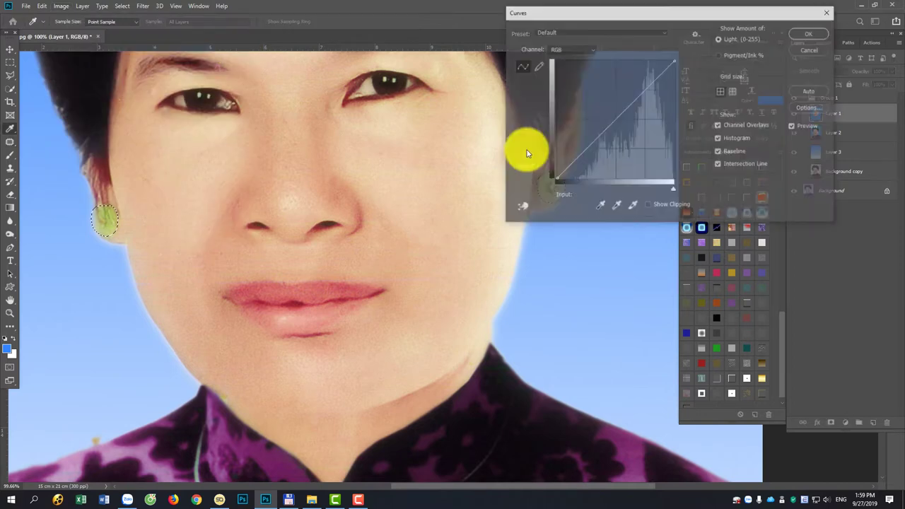
left_click_drag(613, 124, 615, 134)
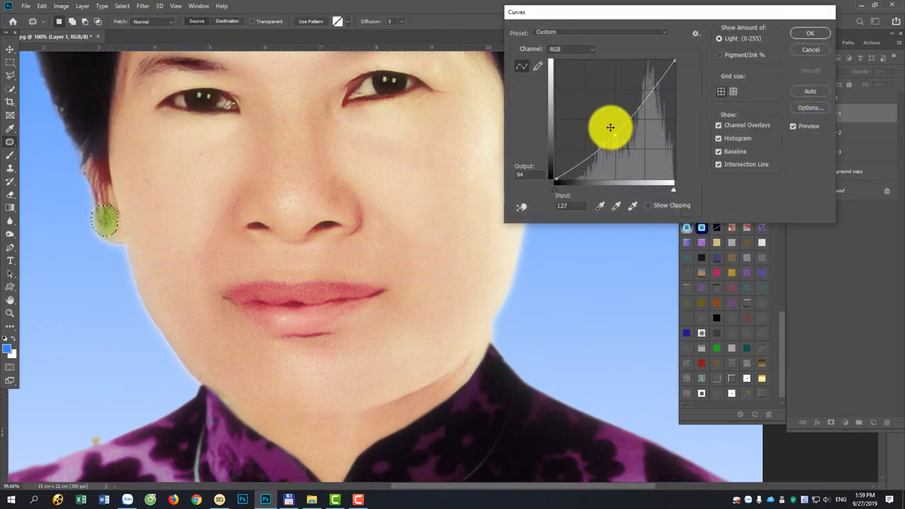
key("Return")
key("ctrl+0")
Tint the pendant on Layer 2 jade green with Color Balance -64, +24, -59
scroll(468, 299, "up", 2)
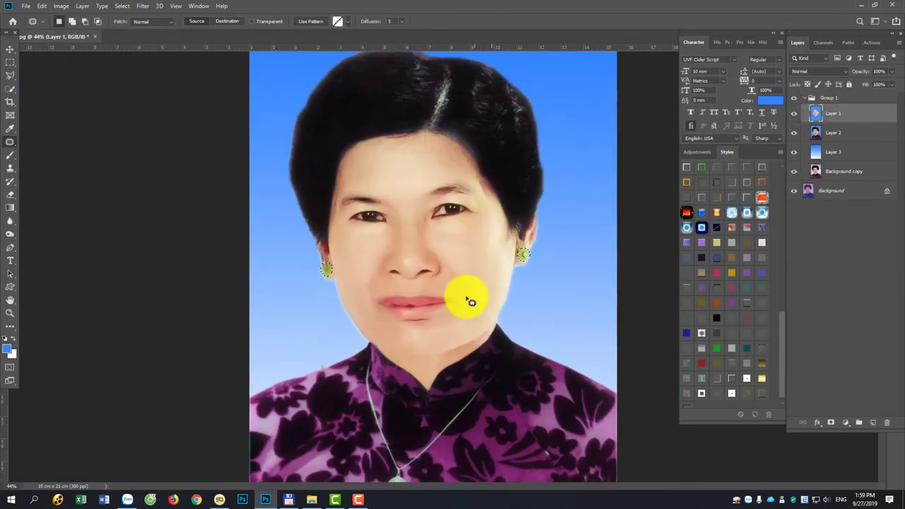
scroll(445, 269, "up", 1)
scroll(431, 234, "down", 3)
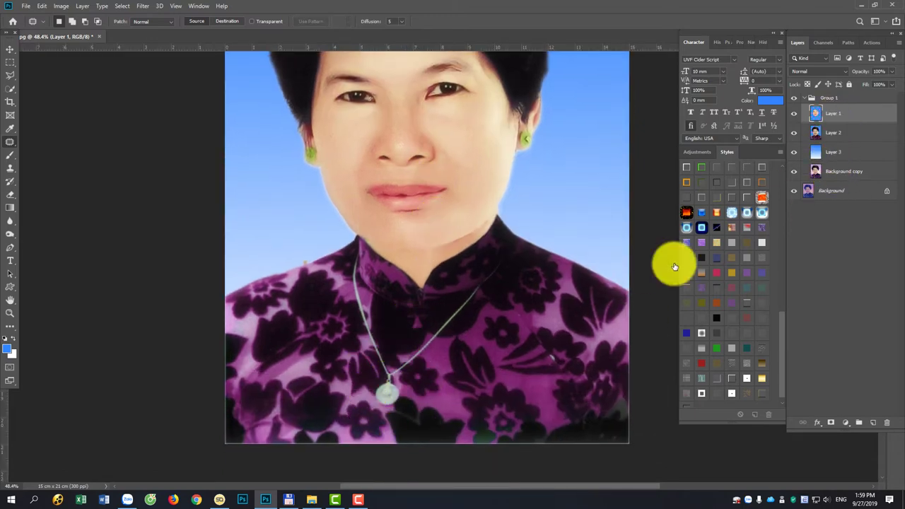
left_click(848, 133)
scroll(372, 391, "up", 2)
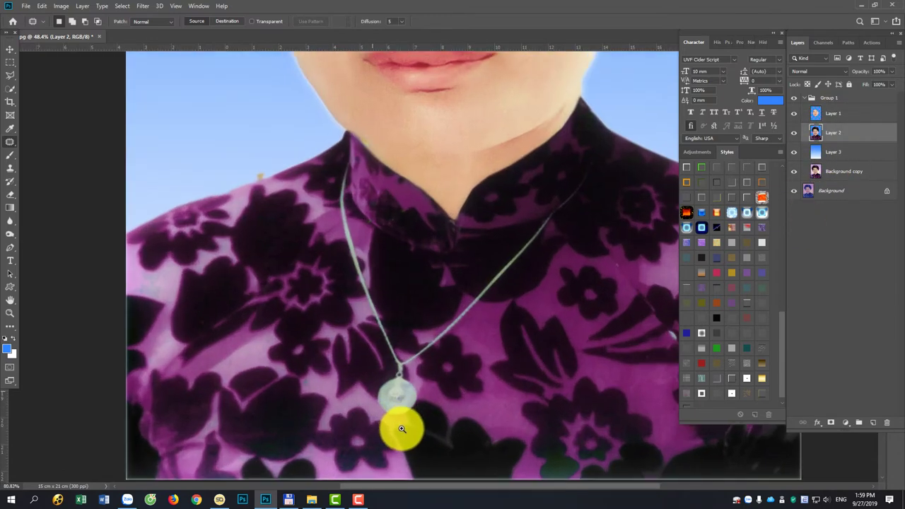
scroll(396, 417, "up", 2)
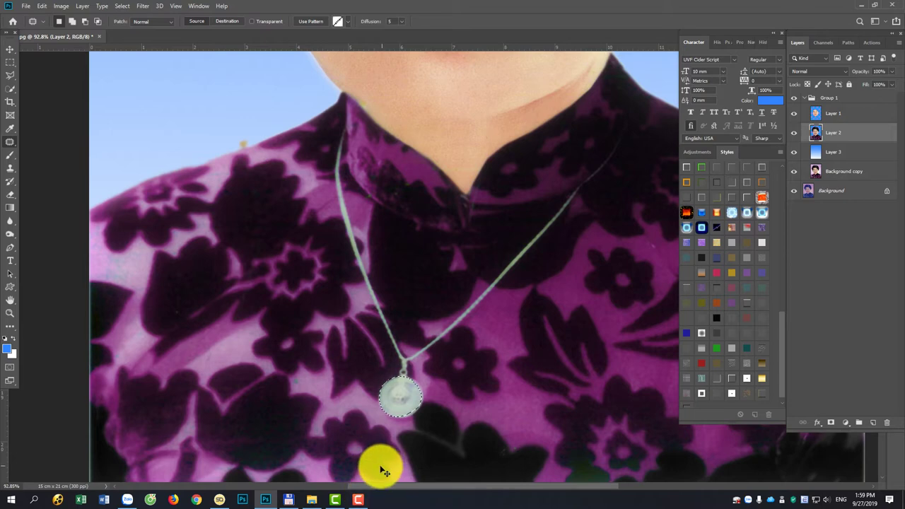
scroll(379, 466, "down", 2)
scroll(439, 376, "down", 1)
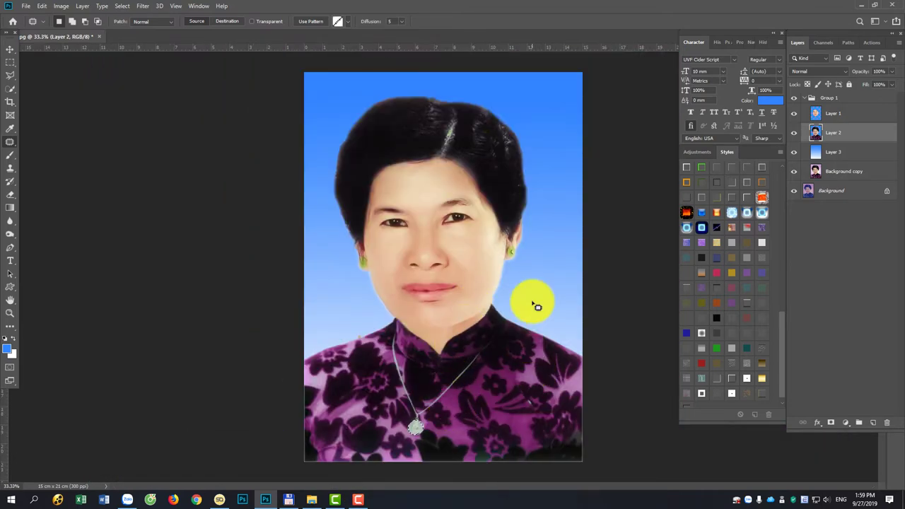
key("ctrl+b")
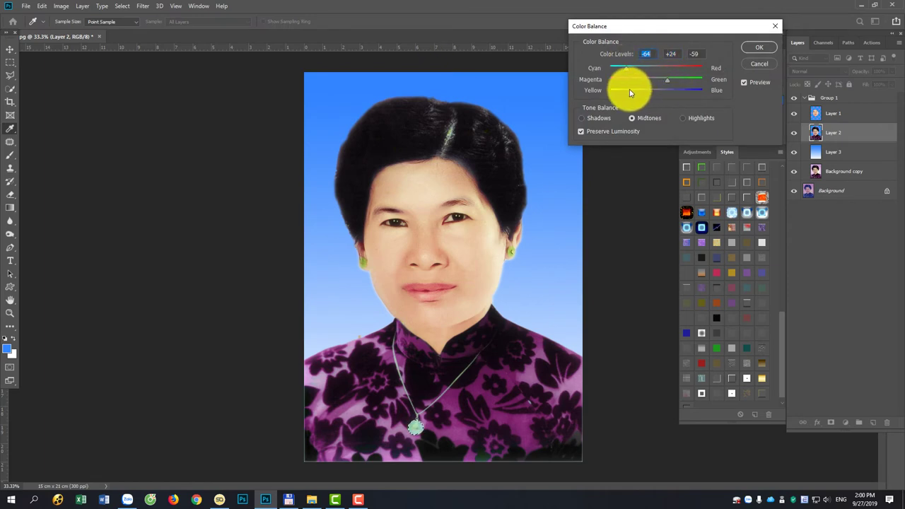
key("Return")
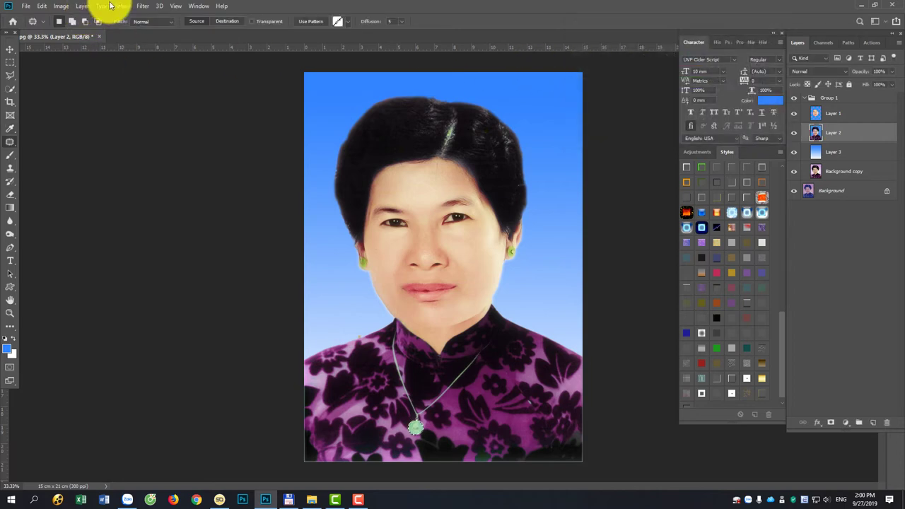
Deepen the jade pendant's tone slightly by pulling the Curves line down
left_click(67, 6)
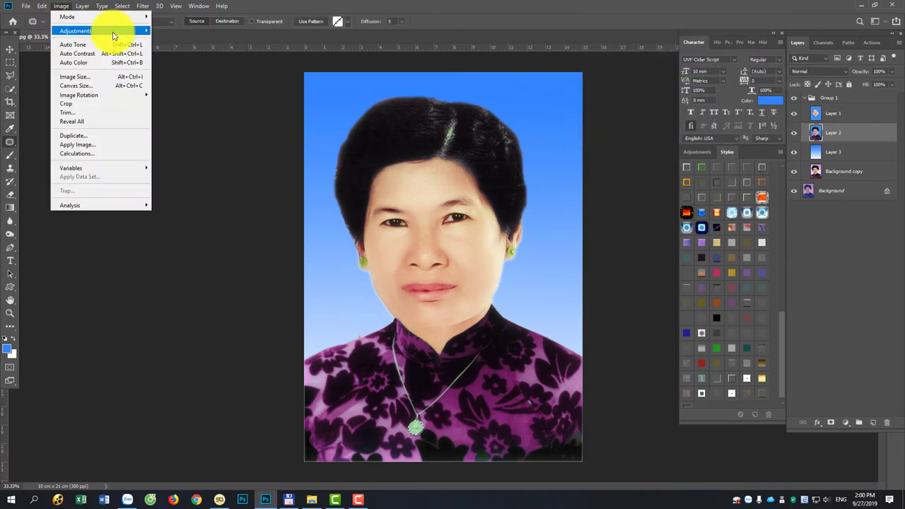
left_click(244, 48)
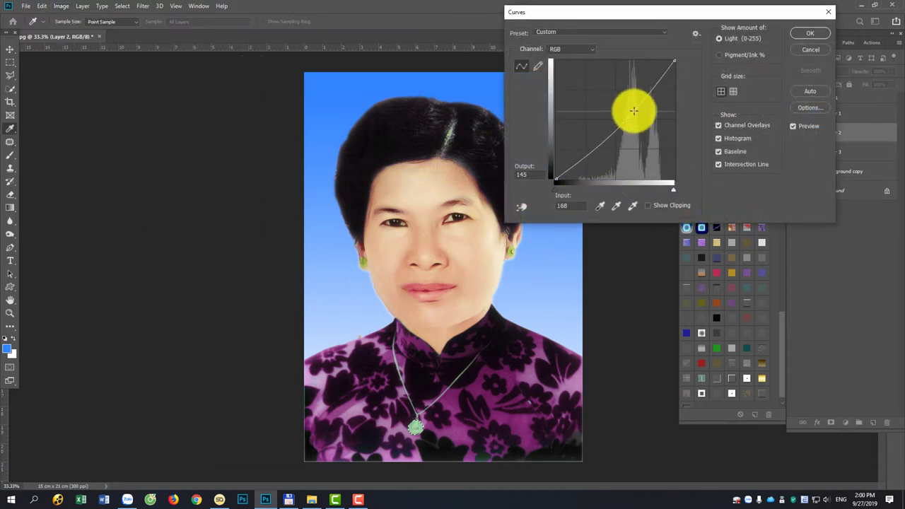
left_click_drag(634, 110, 604, 123)
key("Return")
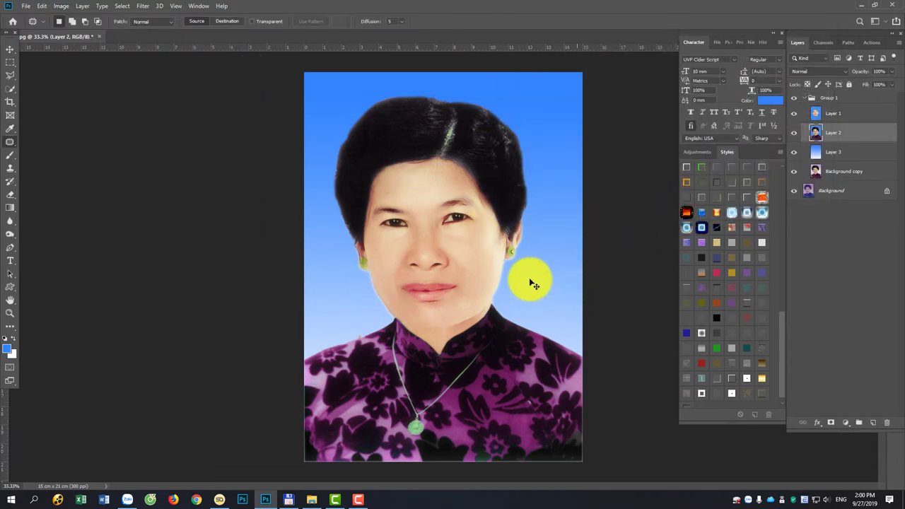
Trace both strands of the necklace chain down to the pendant with the Magnetic Lasso, closing the selection
scroll(444, 393, "up", 2)
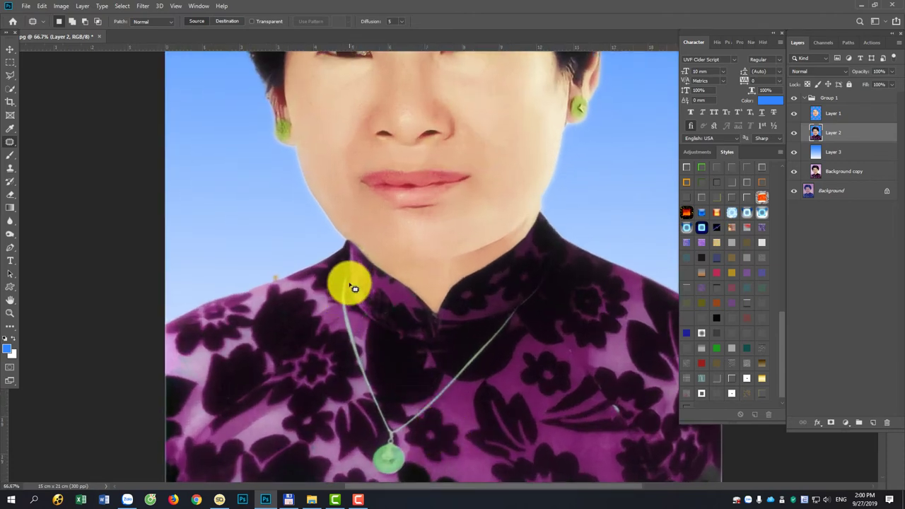
key("l")
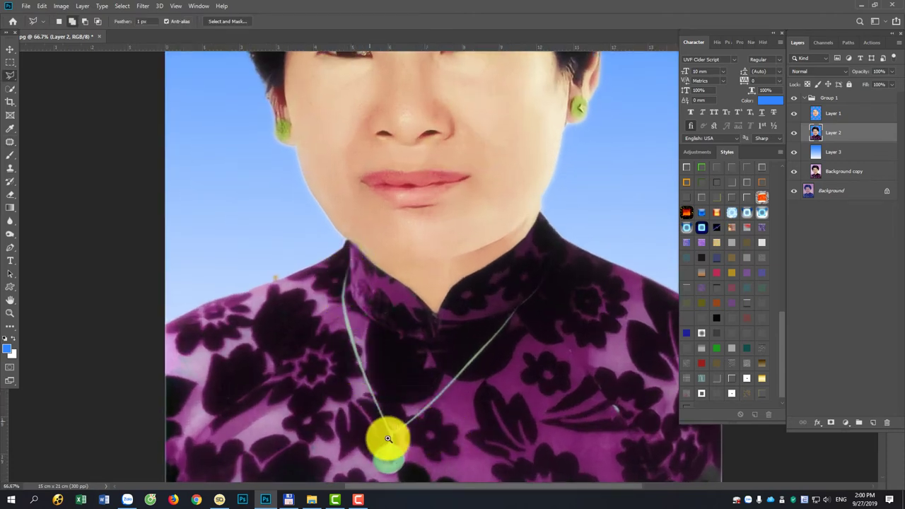
scroll(385, 434, "up", 2)
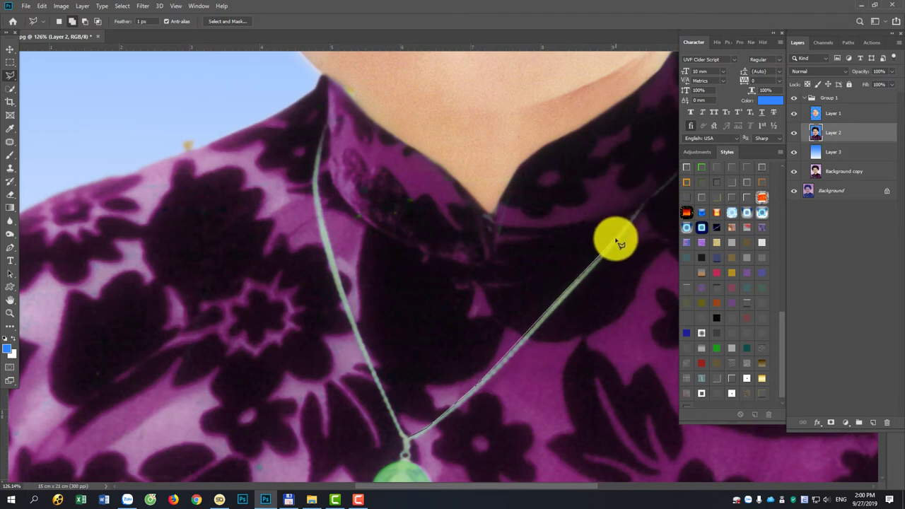
left_click_drag(617, 243, 552, 258)
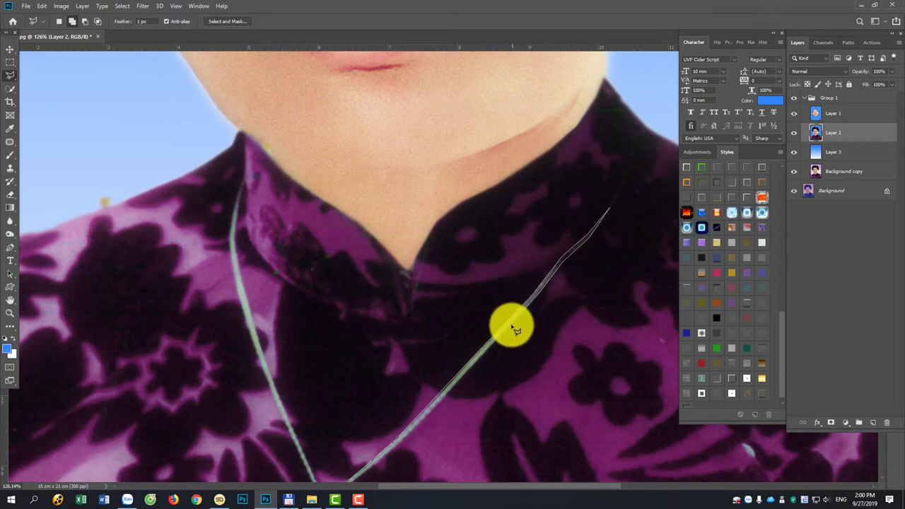
left_click_drag(442, 390, 525, 257)
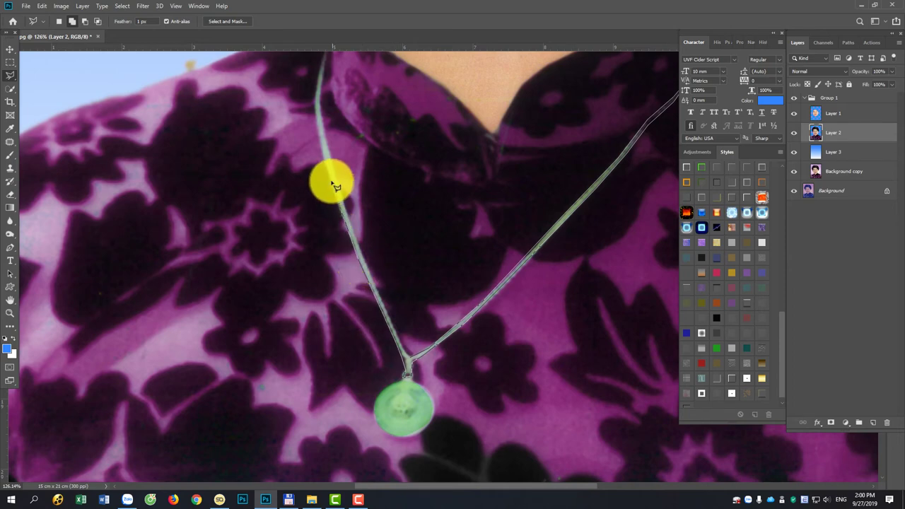
scroll(332, 186, "up", 2)
scroll(335, 236, "up", 1)
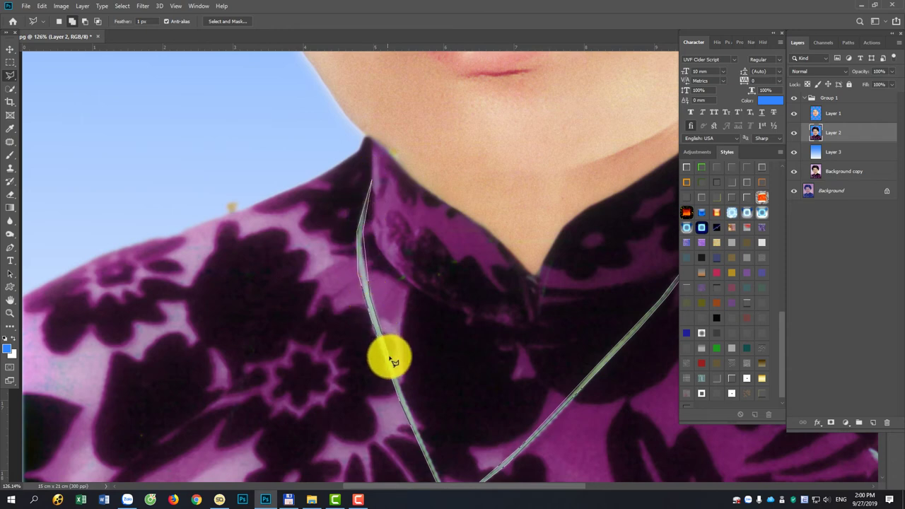
scroll(353, 304, "down", 1)
scroll(333, 272, "down", 3)
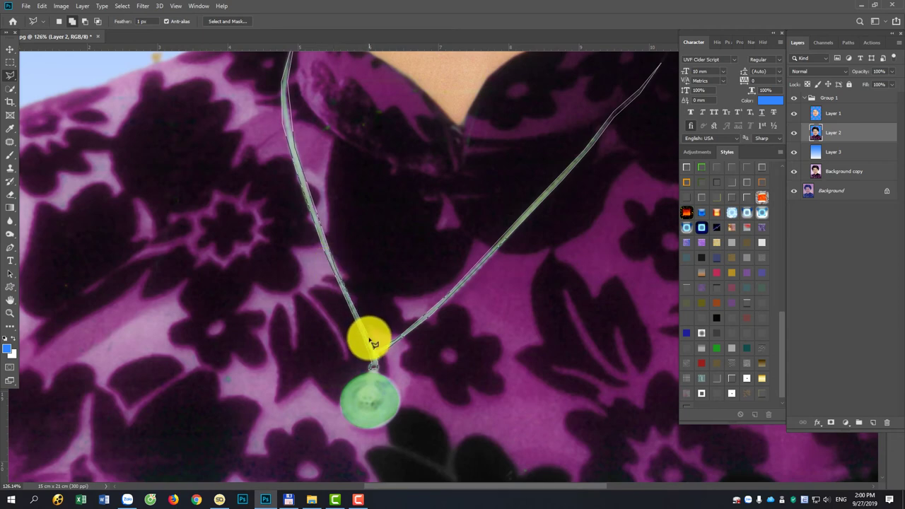
double_click(297, 149)
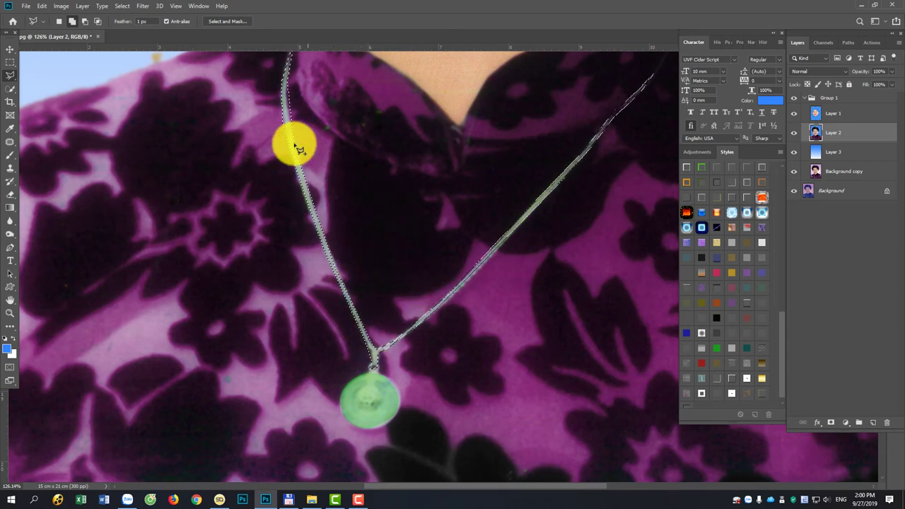
Copy the selected chain from Layer 2 onto a new Layer 4 above Layer 1
left_click(832, 111)
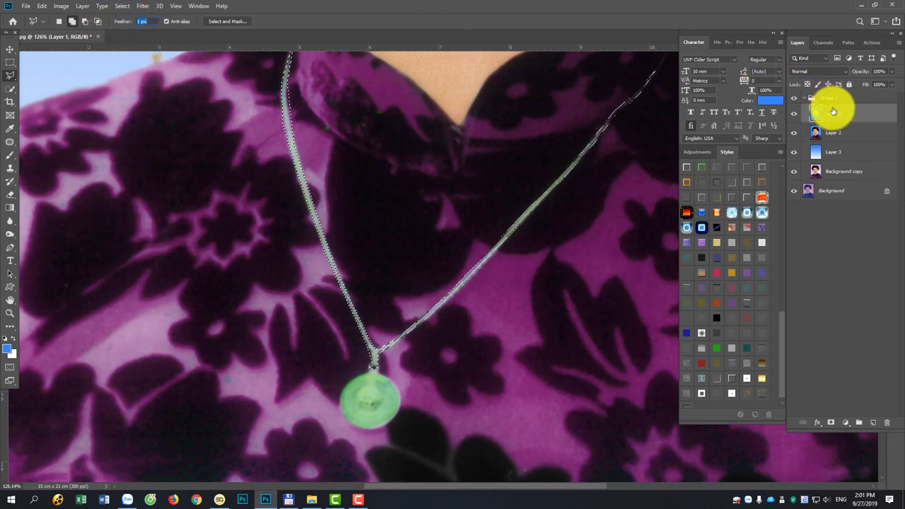
left_click(833, 134)
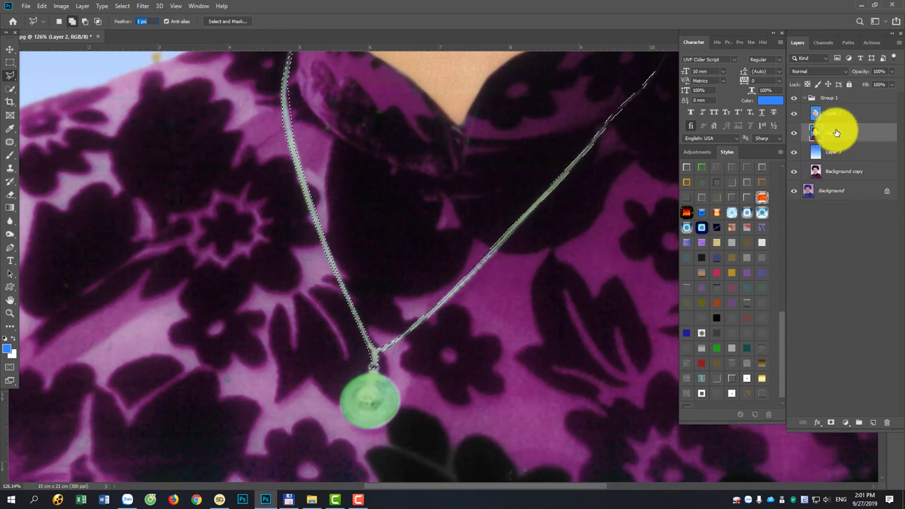
key("ctrl+j")
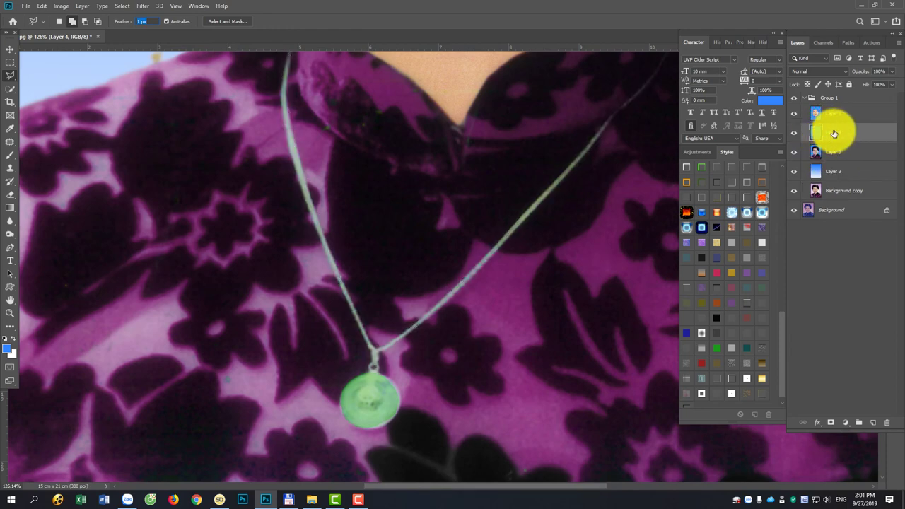
left_click_drag(833, 135, 830, 117)
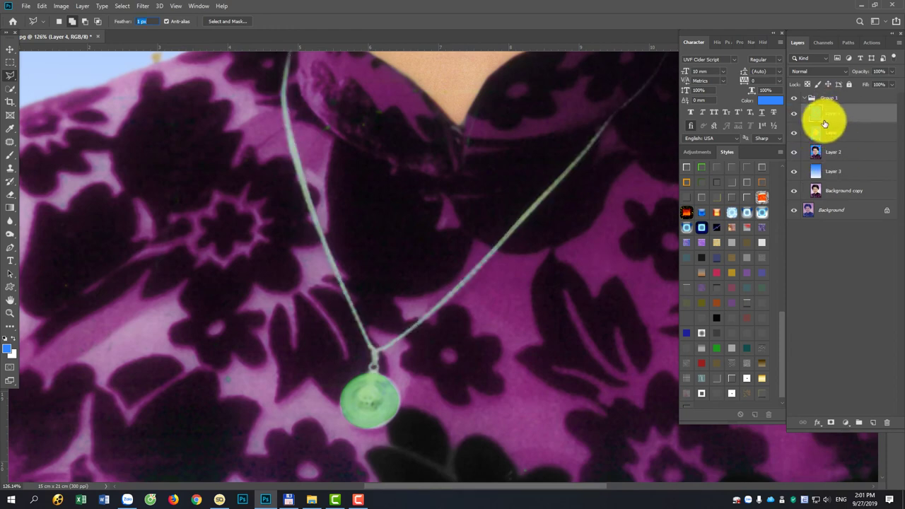
Turn the chain gold with Color Balance Red +88, Yellow -80, and move Layer 4 into Group 1
key("ctrl+b")
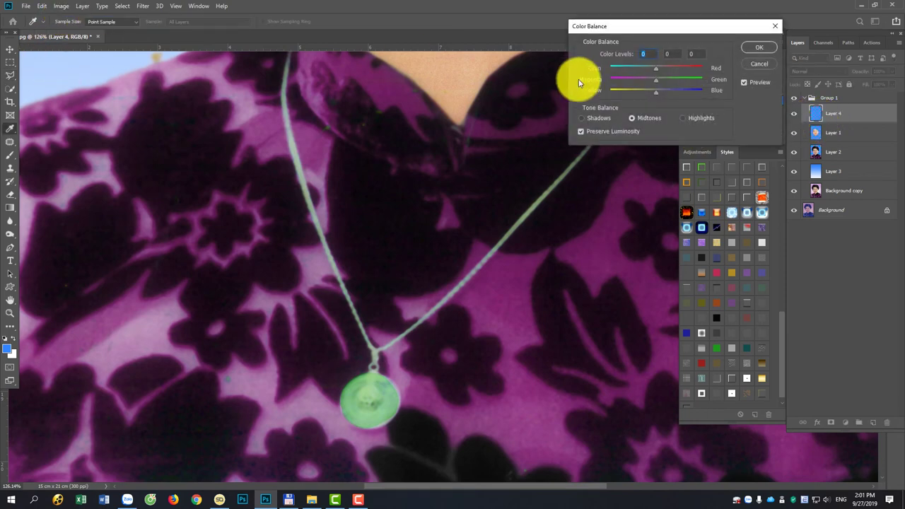
left_click(569, 38)
left_click_drag(591, 30, 566, 79)
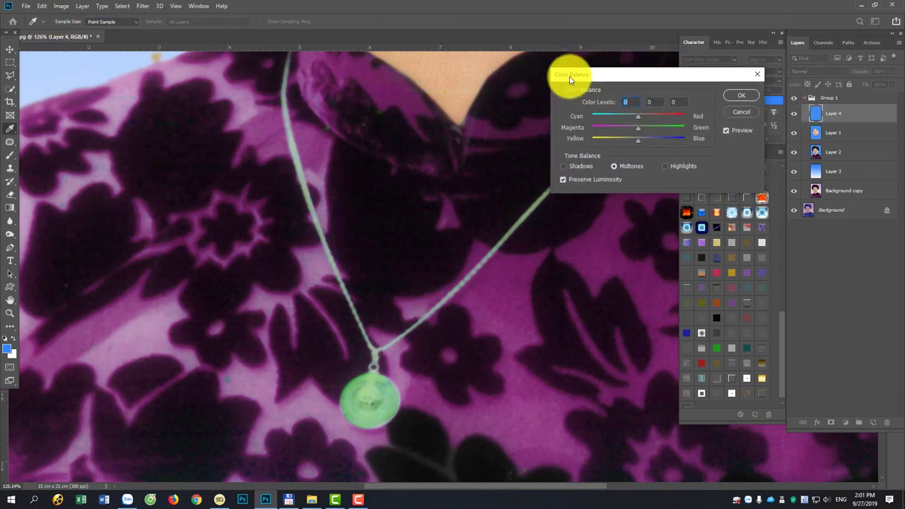
left_click_drag(630, 141, 593, 142)
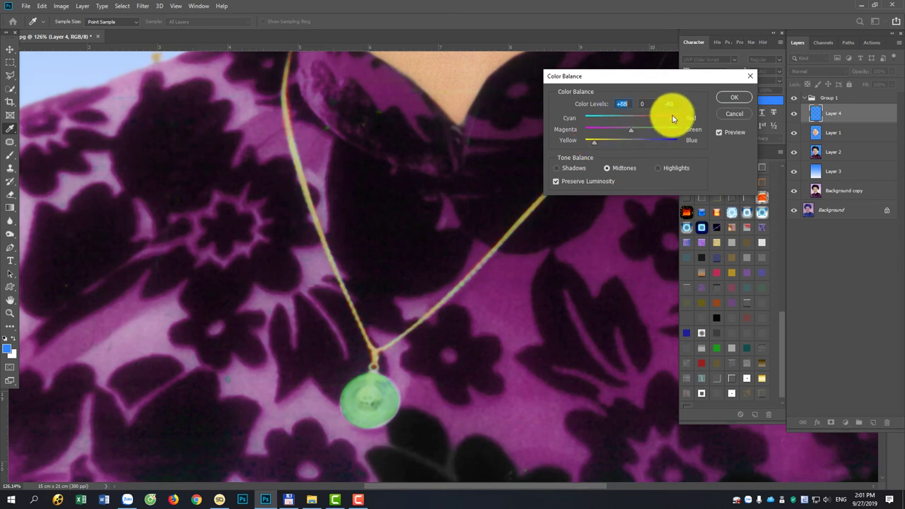
key("Return")
key("m")
key("ctrl+0")
left_click_drag(830, 113, 813, 98)
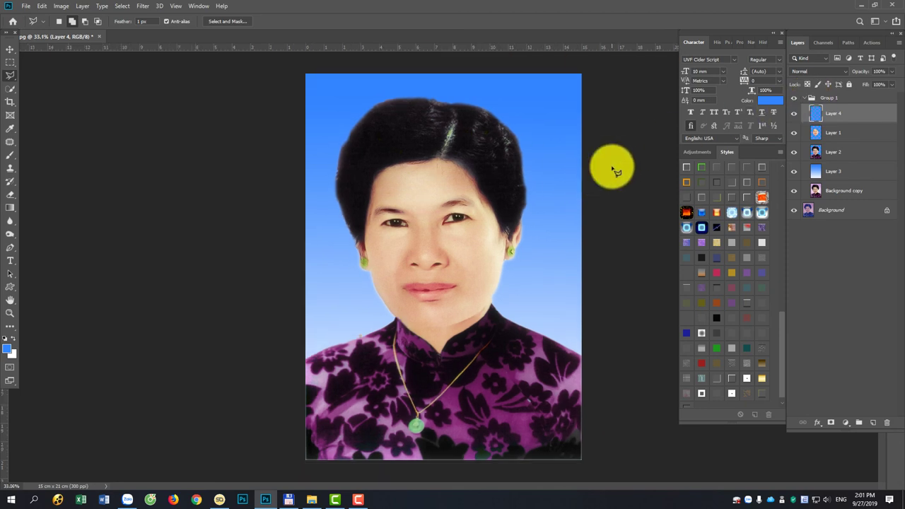
key("ctrl+minus")
Toggle Group 1 off and on to compare with the original, then save as 2535.psd
left_click(793, 101)
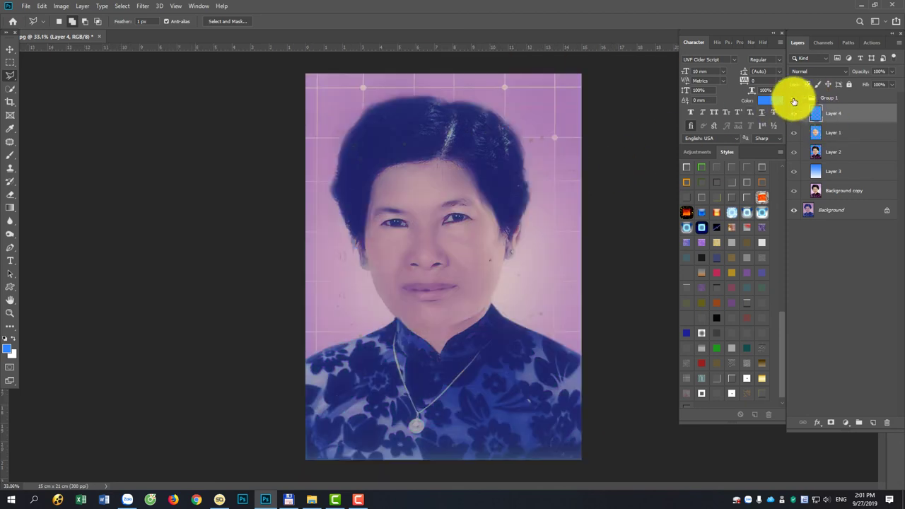
left_click(793, 101)
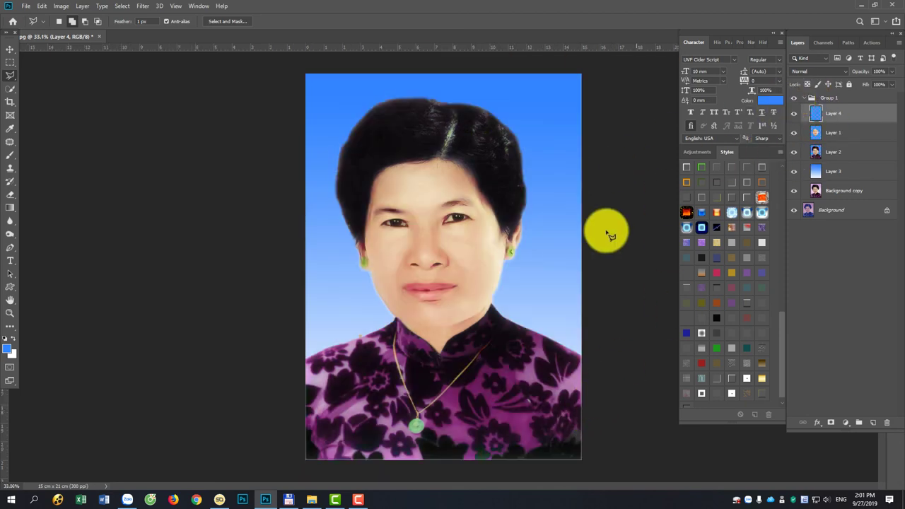
scroll(608, 236, "down", 1)
key("ctrl+shift+s")
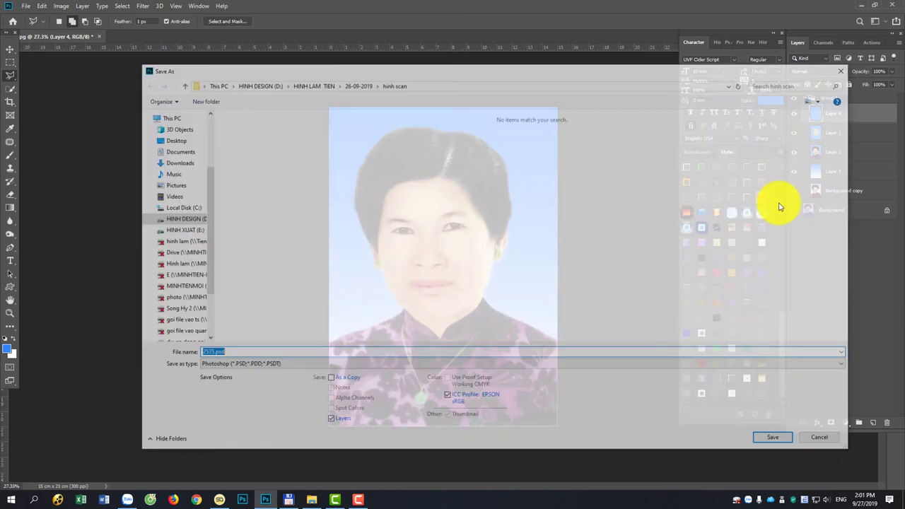
key("Return")
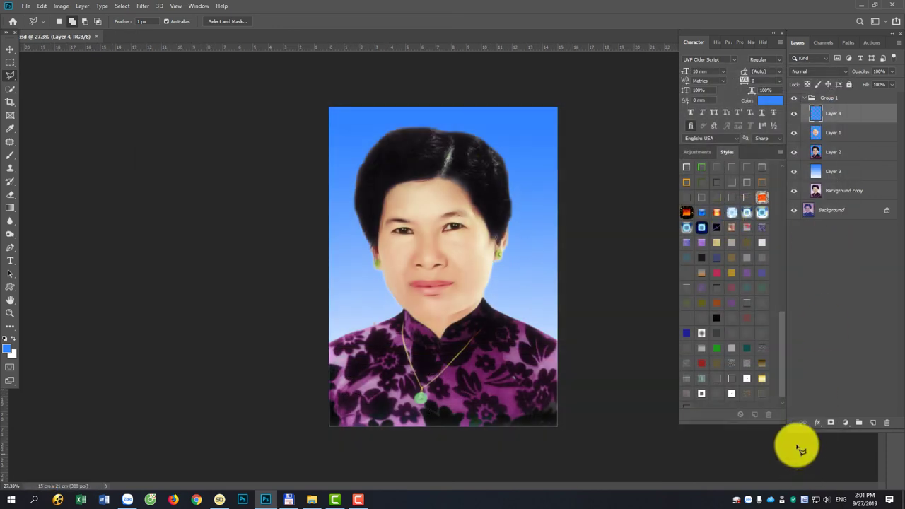